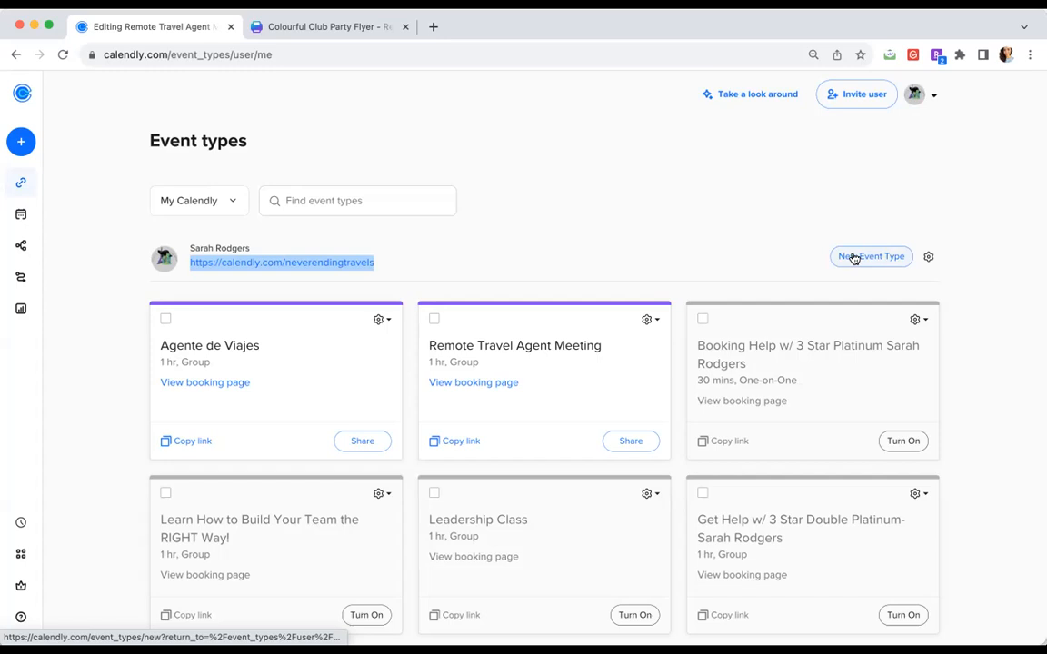
# Create a new group event type hosted by the account owner.
pyautogui.click(854, 259)
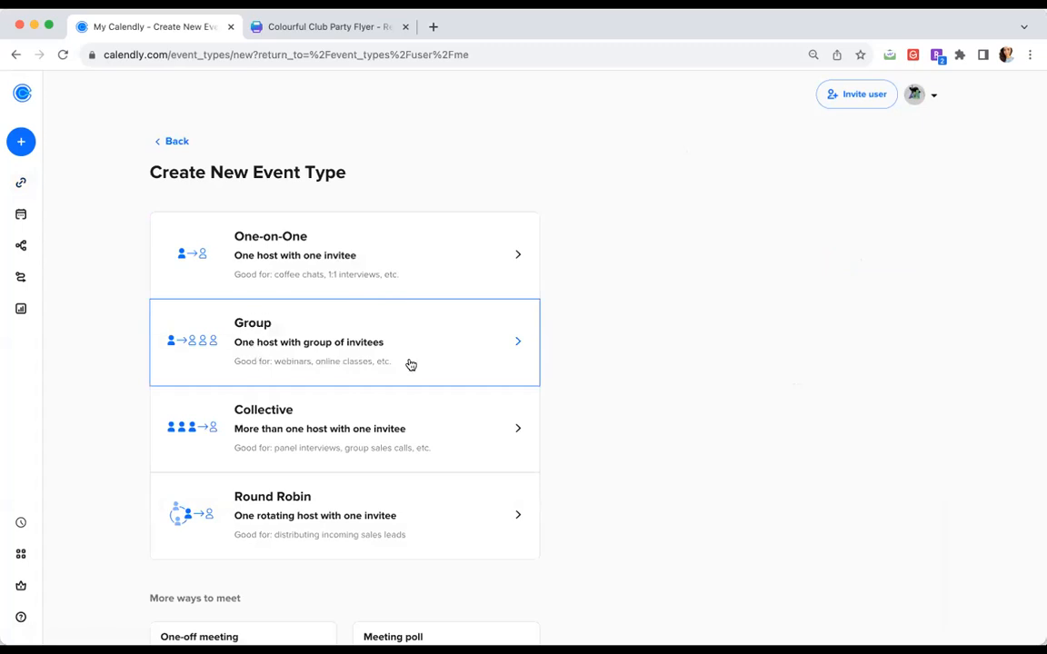
pyautogui.click(507, 366)
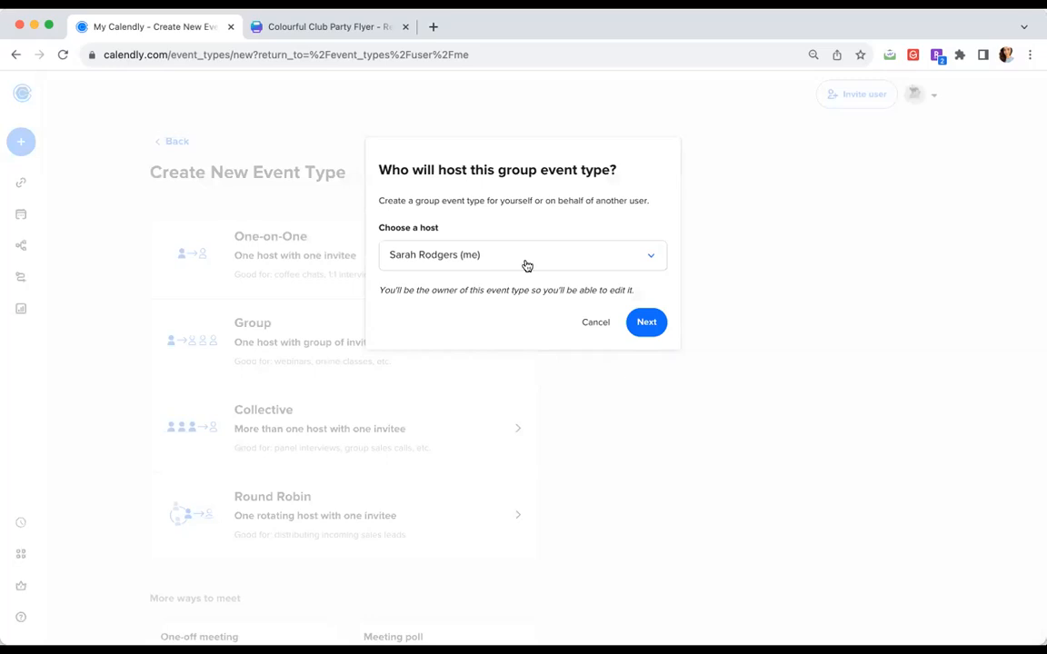
pyautogui.click(647, 325)
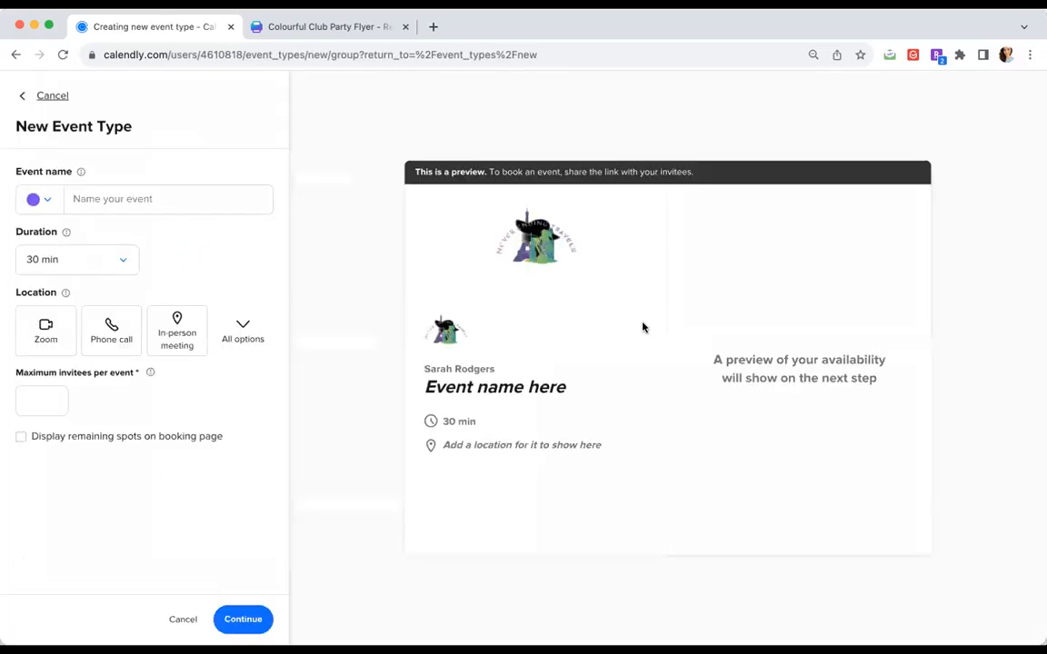
# Name the new event "Travel Meeting".
pyautogui.click(144, 199)
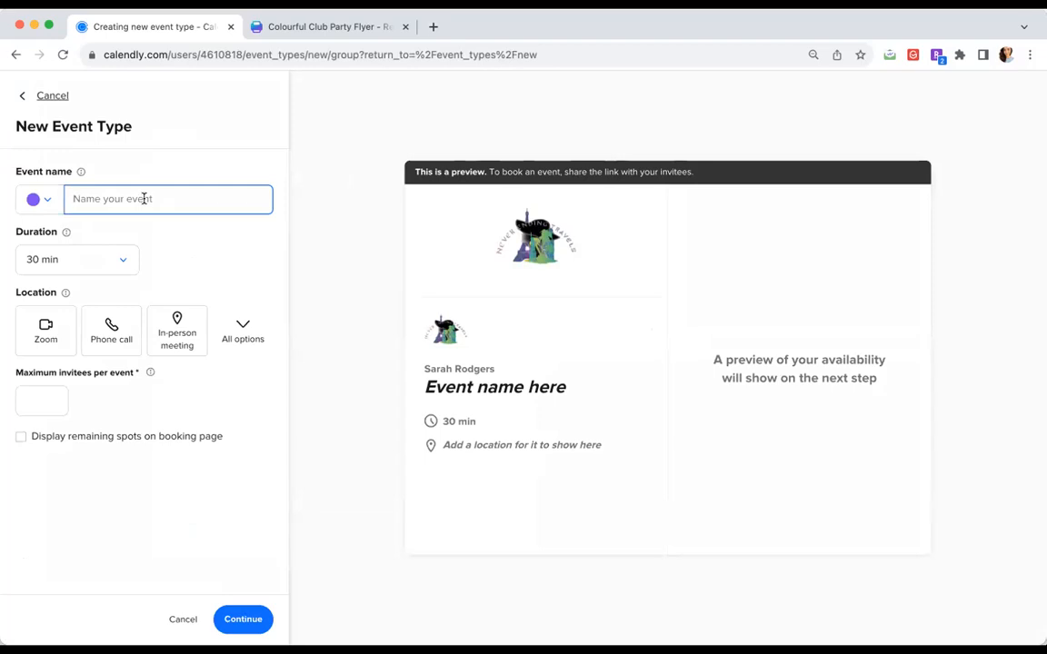
pyautogui.write('Tr')
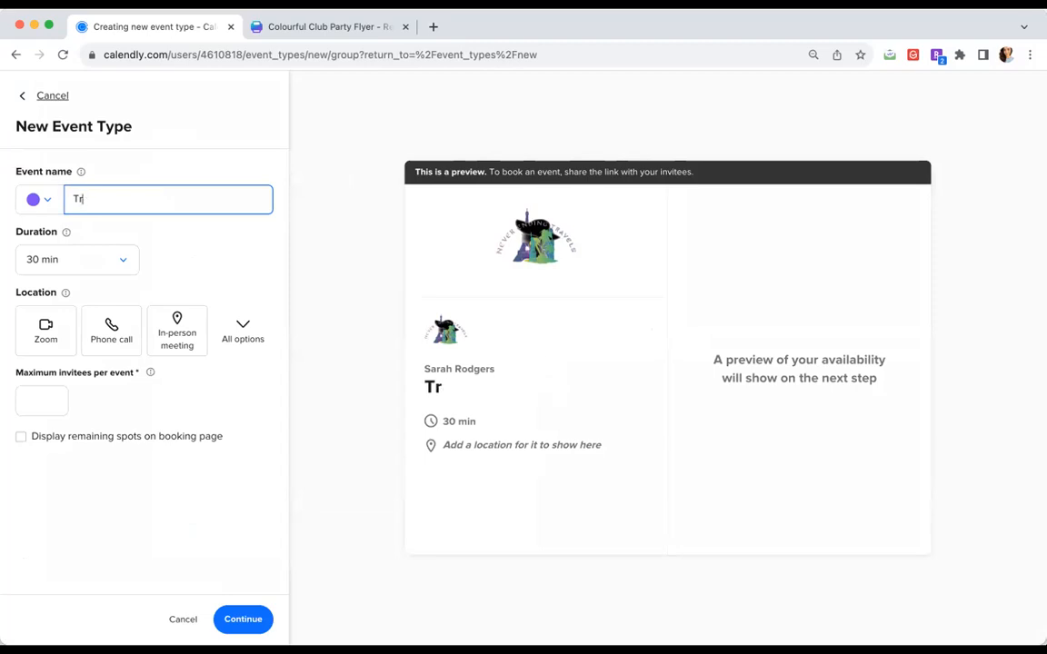
pyautogui.write('avel Meeting')
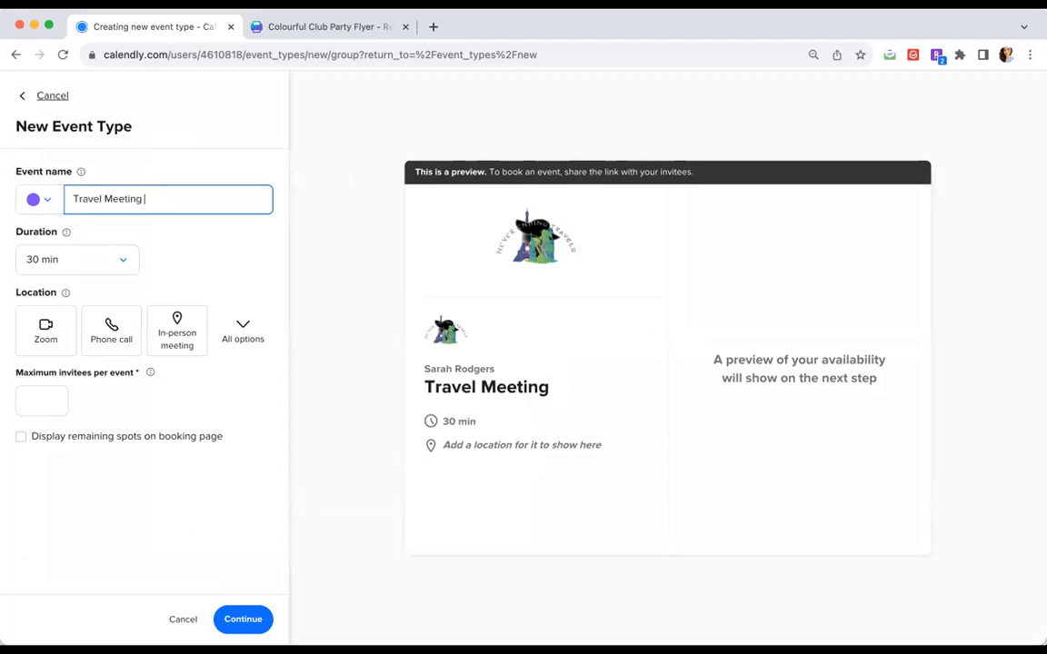
# Replace the event name with "Remote Travel Agent Opportunity".
pyautogui.moveTo(169, 201); pyautogui.dragTo(73, 199)
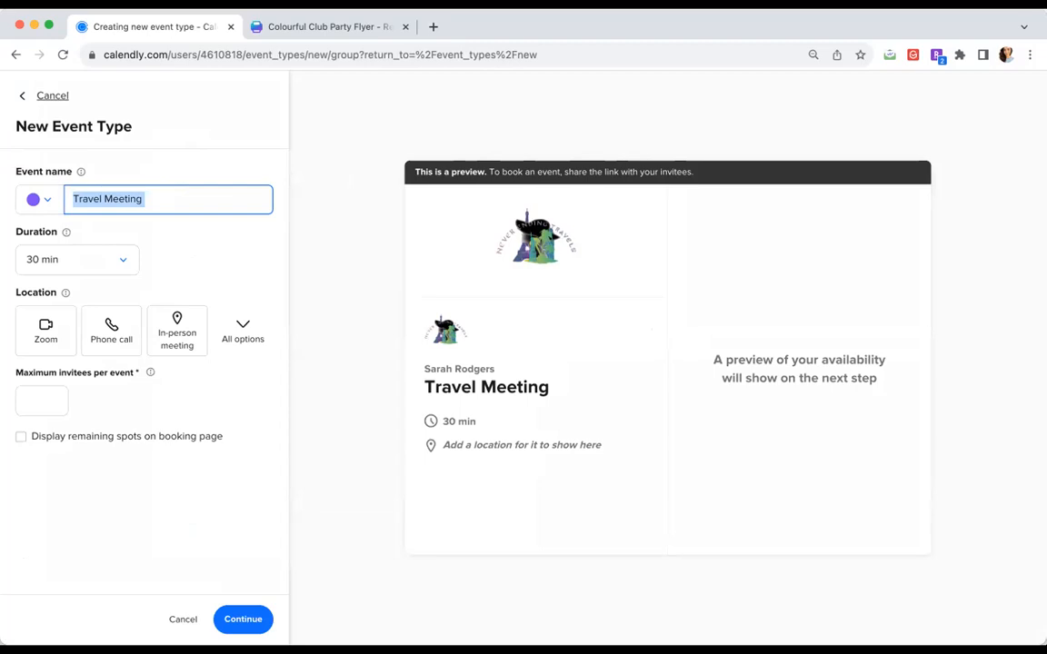
pyautogui.write('Remote Travel')
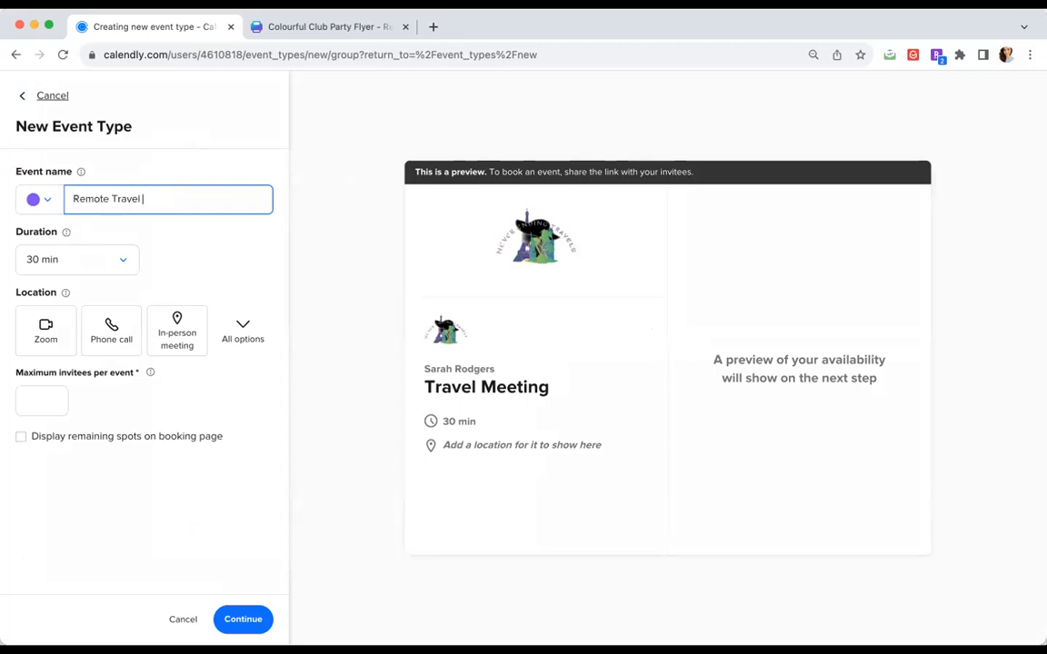
pyautogui.write(' Agent Opp')
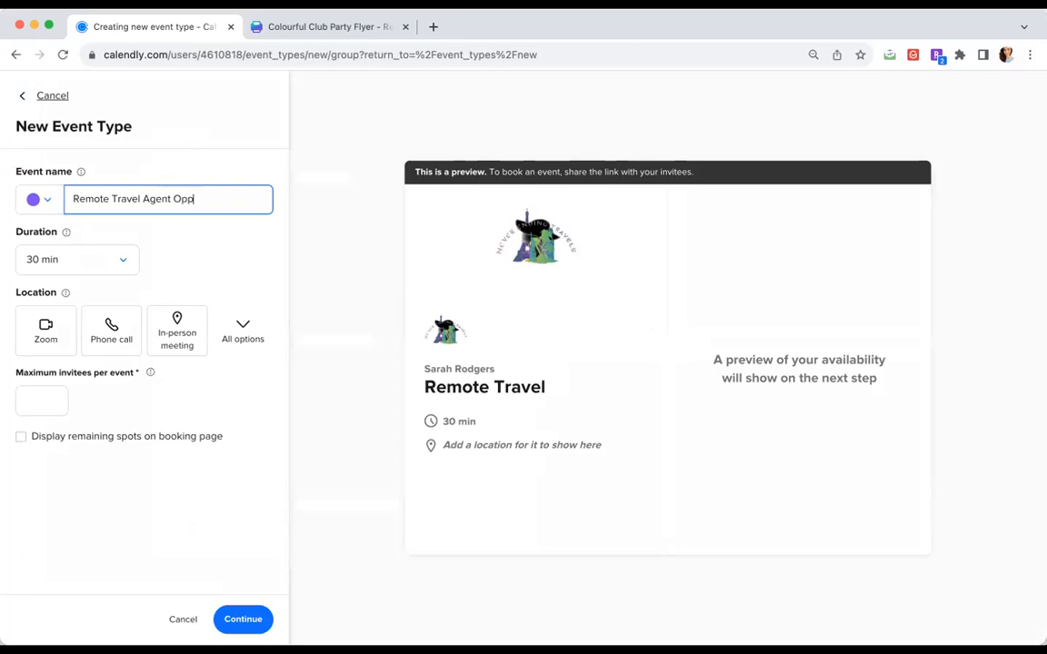
pyautogui.write('orunity')
pyautogui.press('BackSpace')
pyautogui.press('BackSpace')
pyautogui.press('BackSpace')
pyautogui.press('BackSpace')
pyautogui.press('BackSpace')
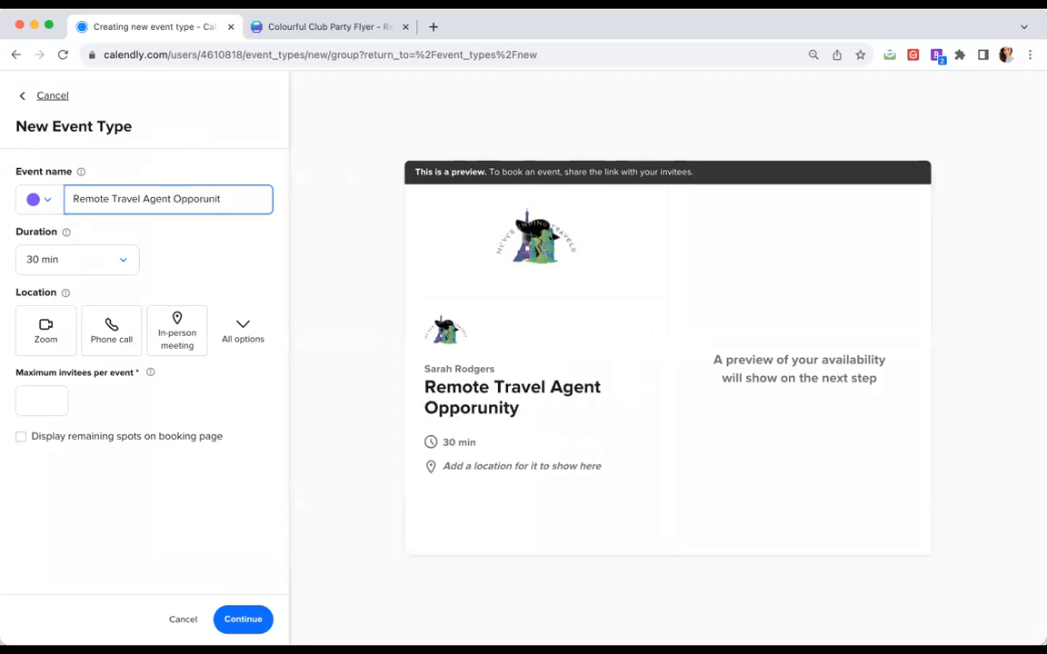
pyautogui.press('BackSpace')
pyautogui.press('BackSpace')
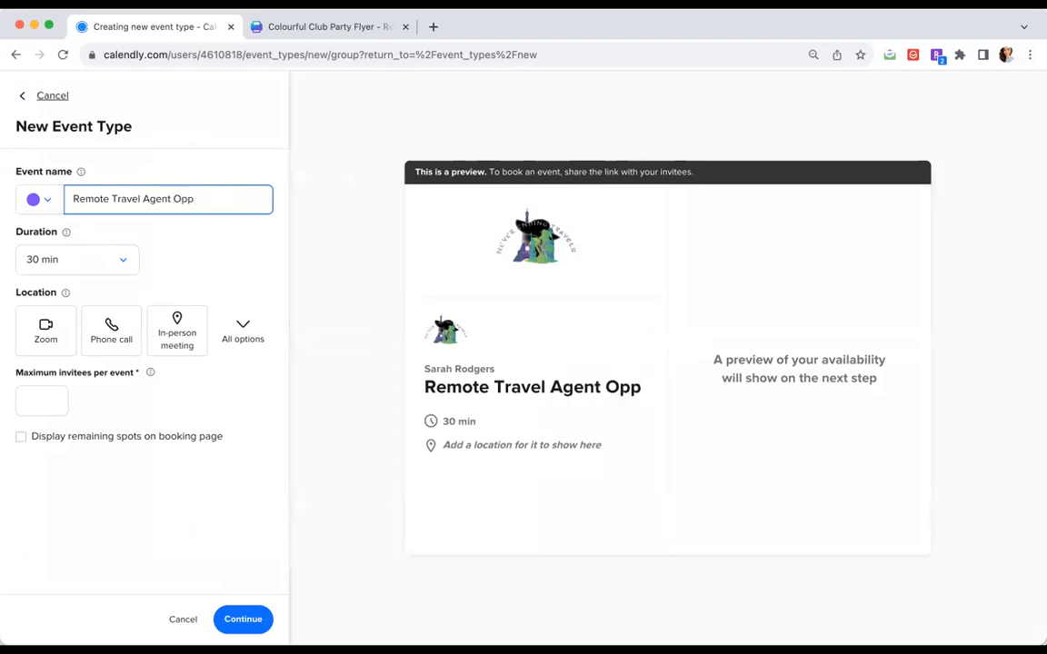
pyautogui.write('ortuniy')
pyautogui.press('BackSpace')
pyautogui.press('BackSpace')
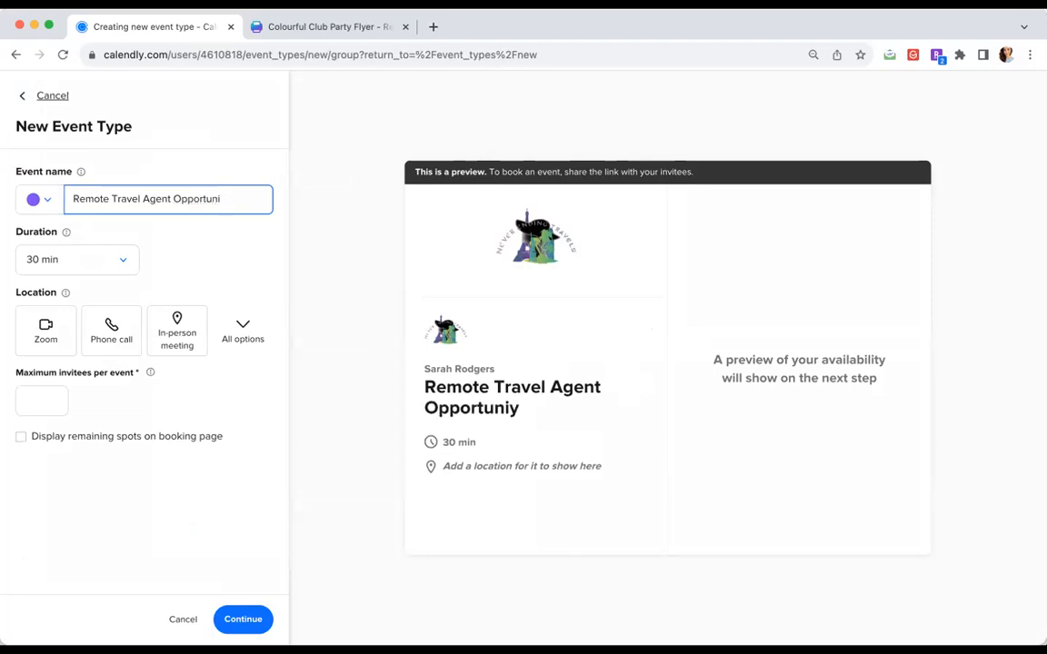
pyautogui.write('ity')
# Set the duration to 60 min and the maximum invitees per event to 99, and continue to create the event type.
pyautogui.click(102, 264)
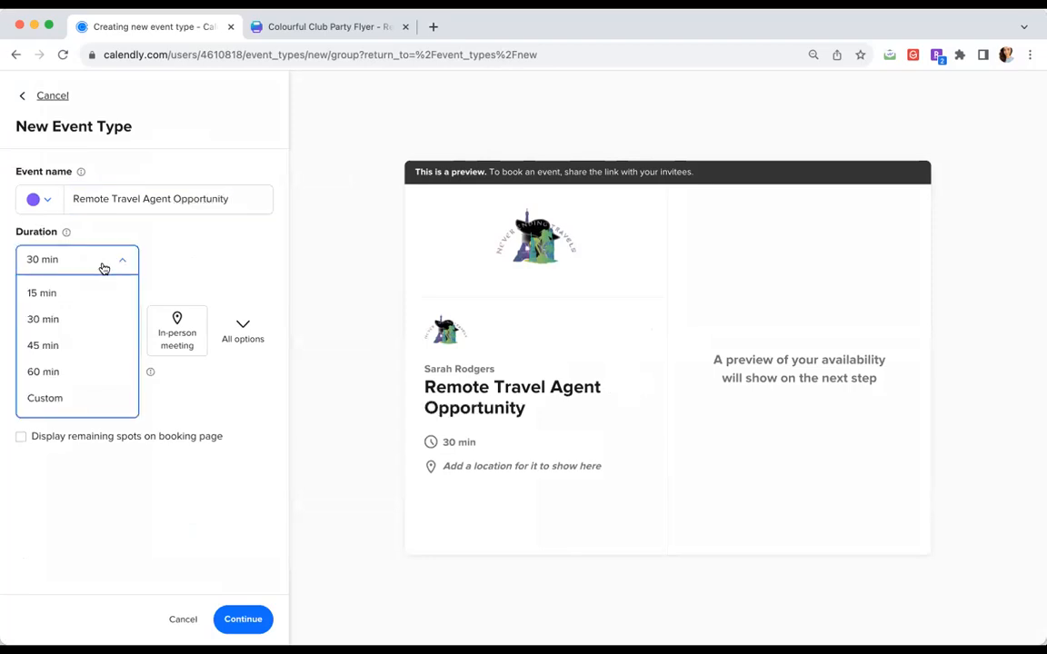
pyautogui.click(79, 373)
pyautogui.click(55, 402)
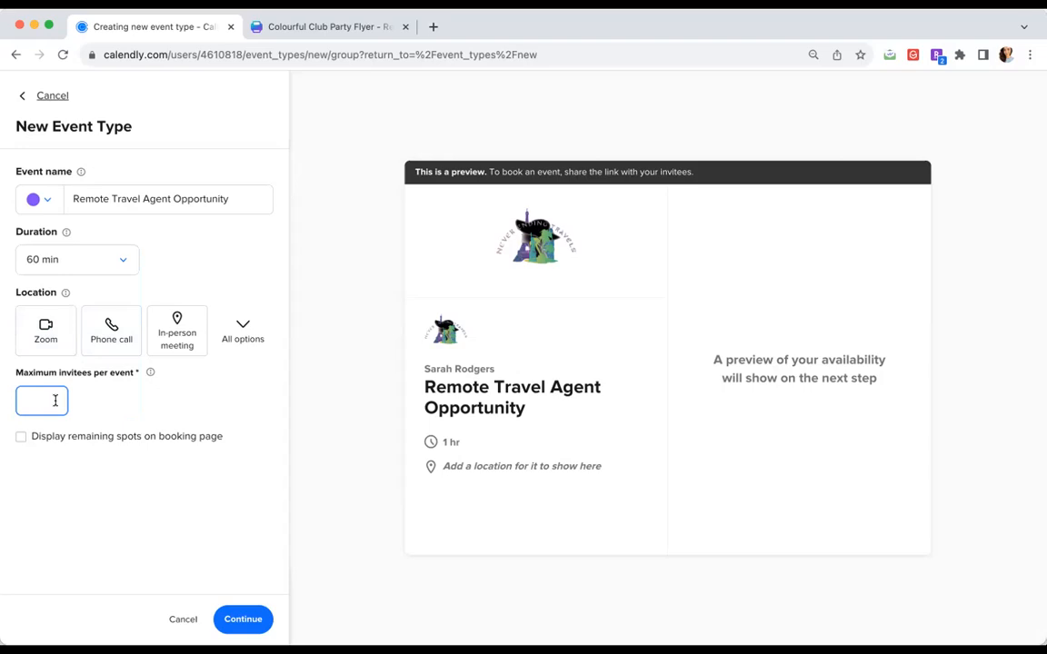
pyautogui.write('99')
pyautogui.doubleClick(53, 402)
pyautogui.click(241, 621)
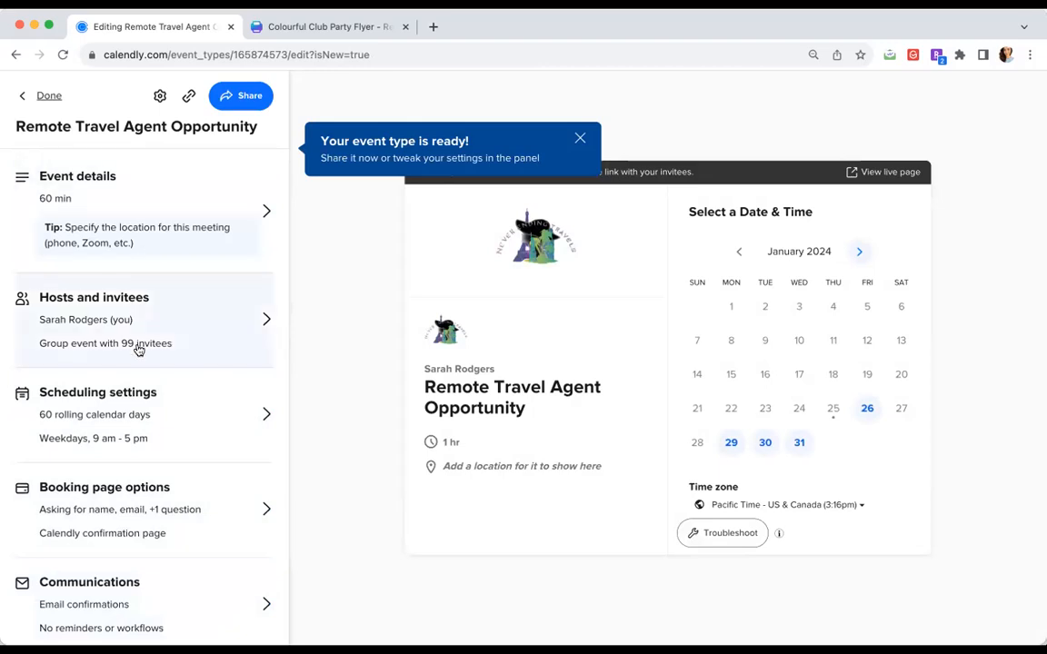
# Paste the prepared Remote Travel Agent live meeting text into the description in the event details and save it.
pyautogui.scroll(-1, 135, 455)
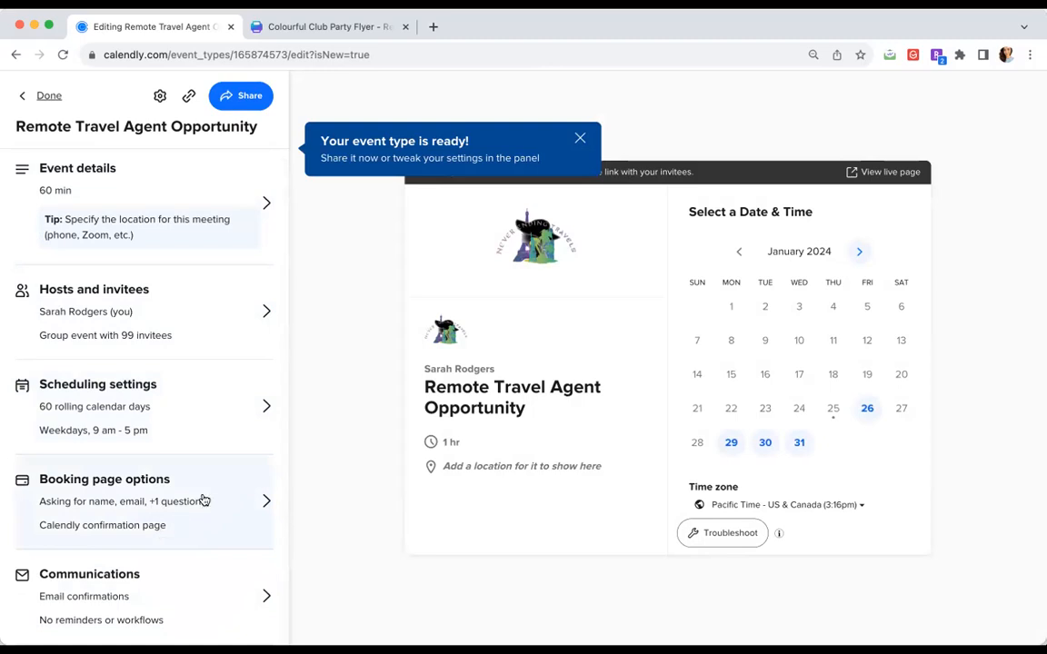
pyautogui.click(248, 202)
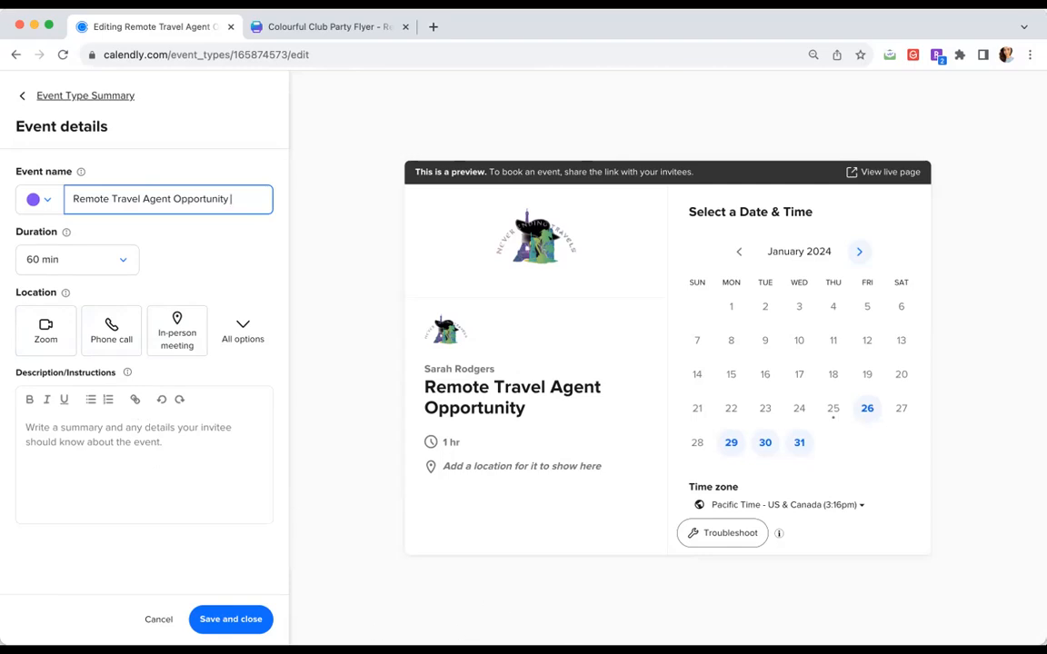
pyautogui.click(401, 634)
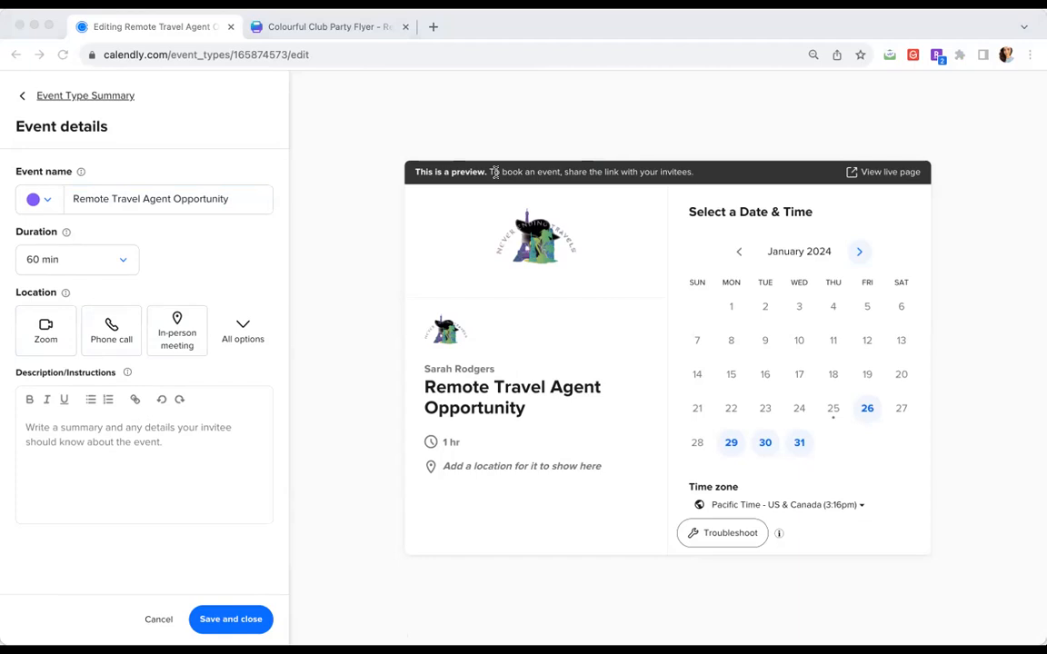
pyautogui.click(136, 439)
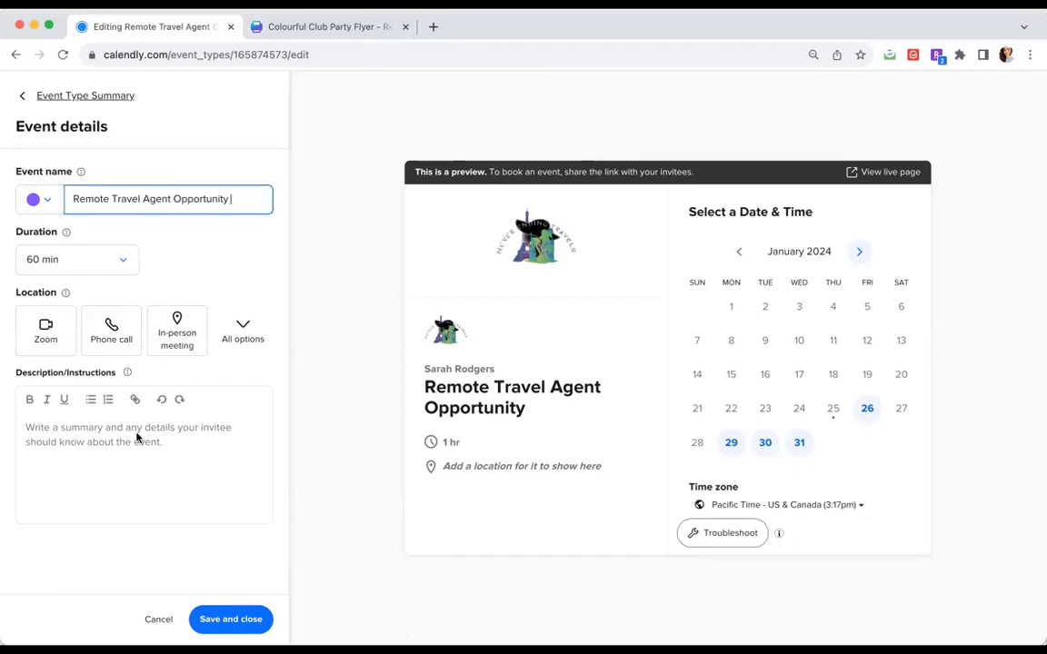
pyautogui.click(106, 439)
pyautogui.press('super+v')
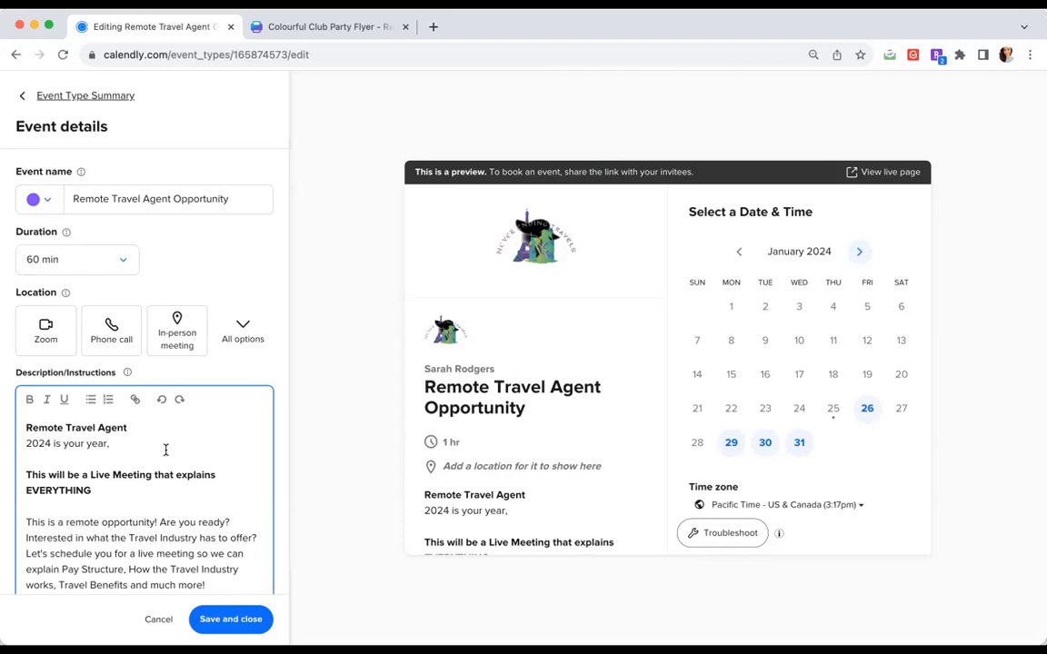
pyautogui.scroll(-5, 165, 450)
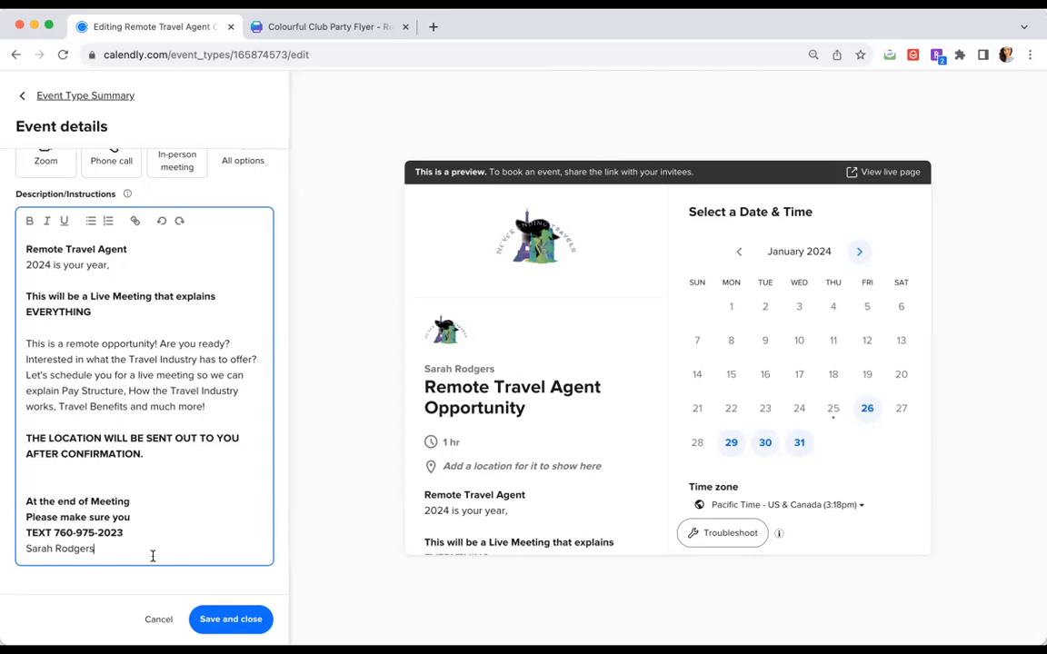
pyautogui.click(234, 620)
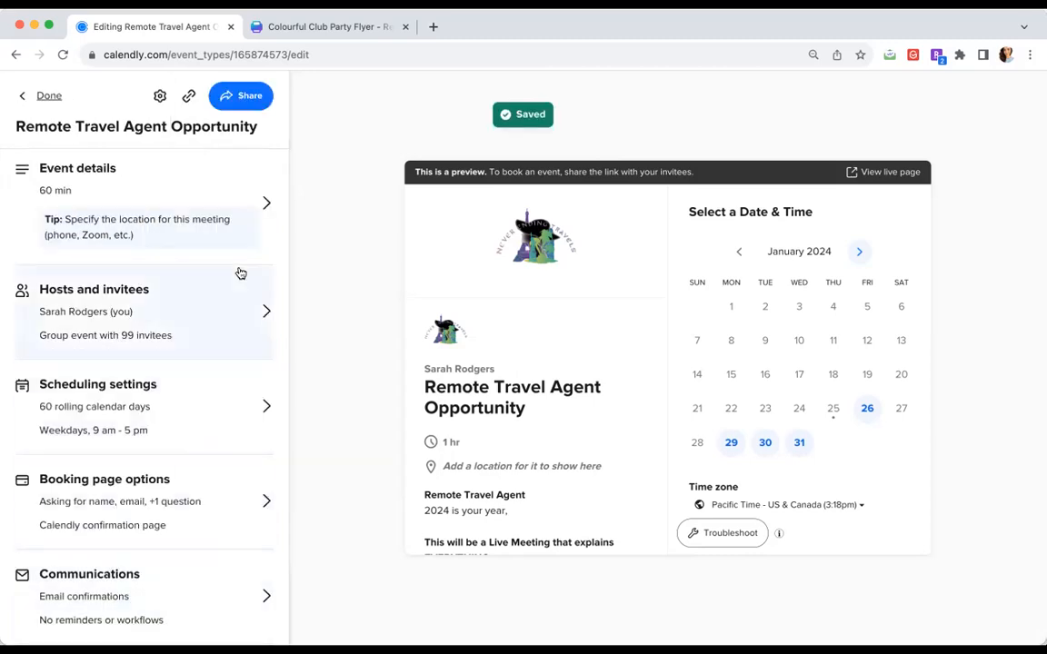
# Review the maximum invitees setting under hosts and invitees and save the section without changes.
pyautogui.click(244, 327)
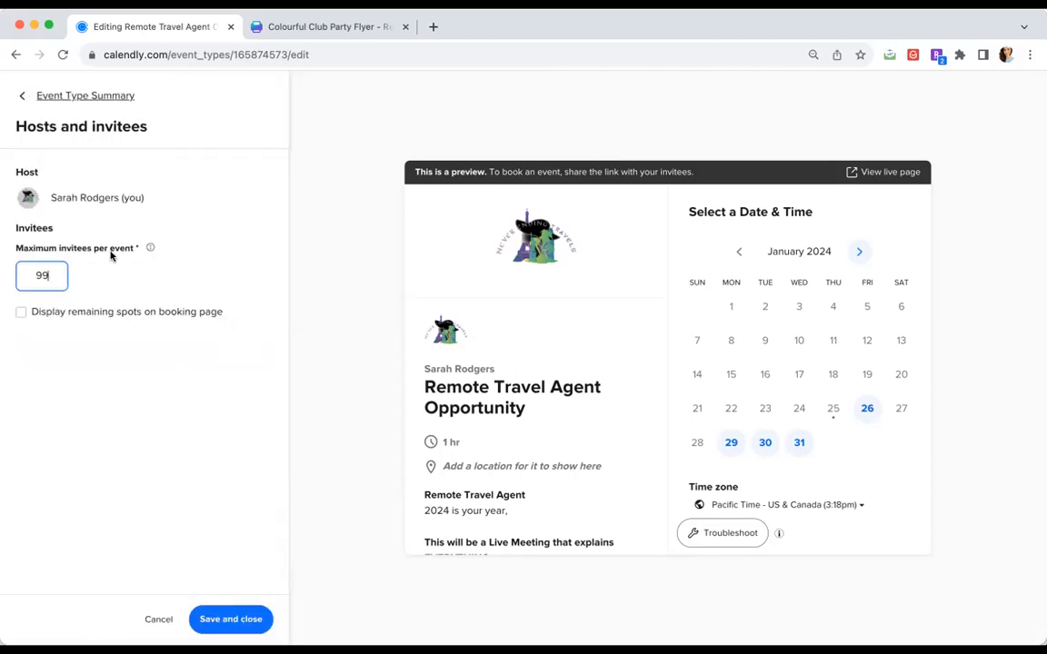
pyautogui.click(242, 626)
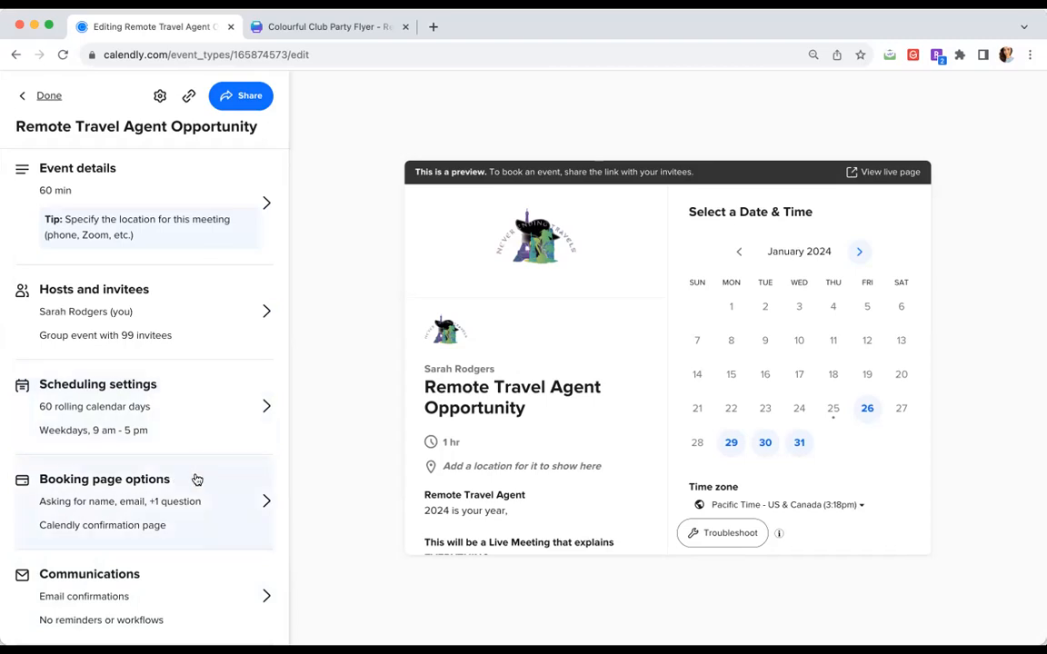
# Open the booking page options and review the event link and the settings of the name question.
pyautogui.click(245, 514)
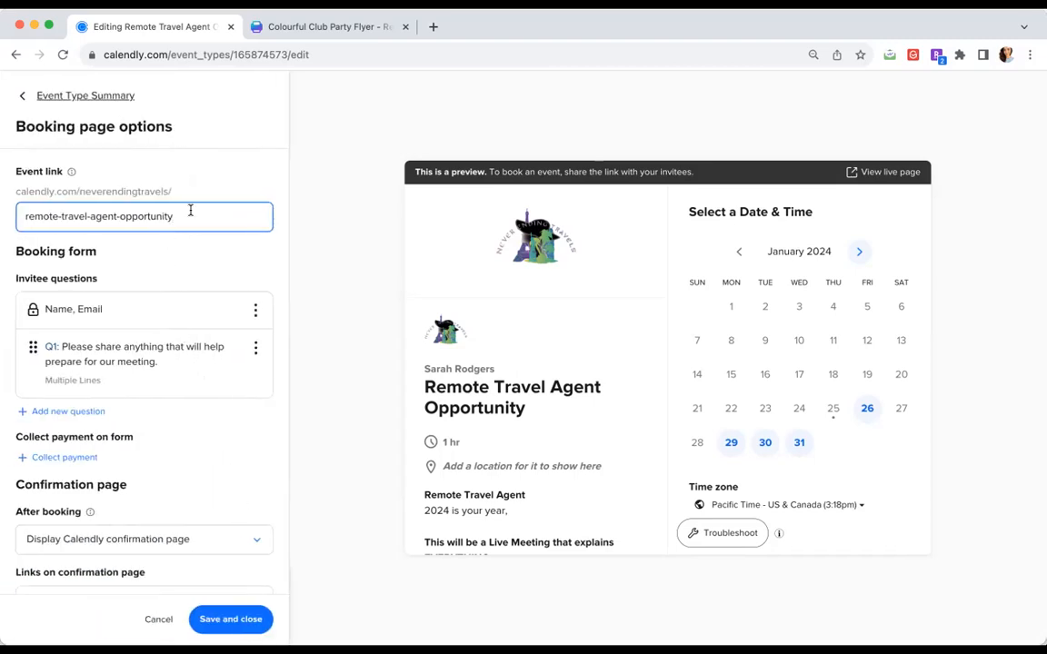
pyautogui.moveTo(172, 216); pyautogui.dragTo(51, 221)
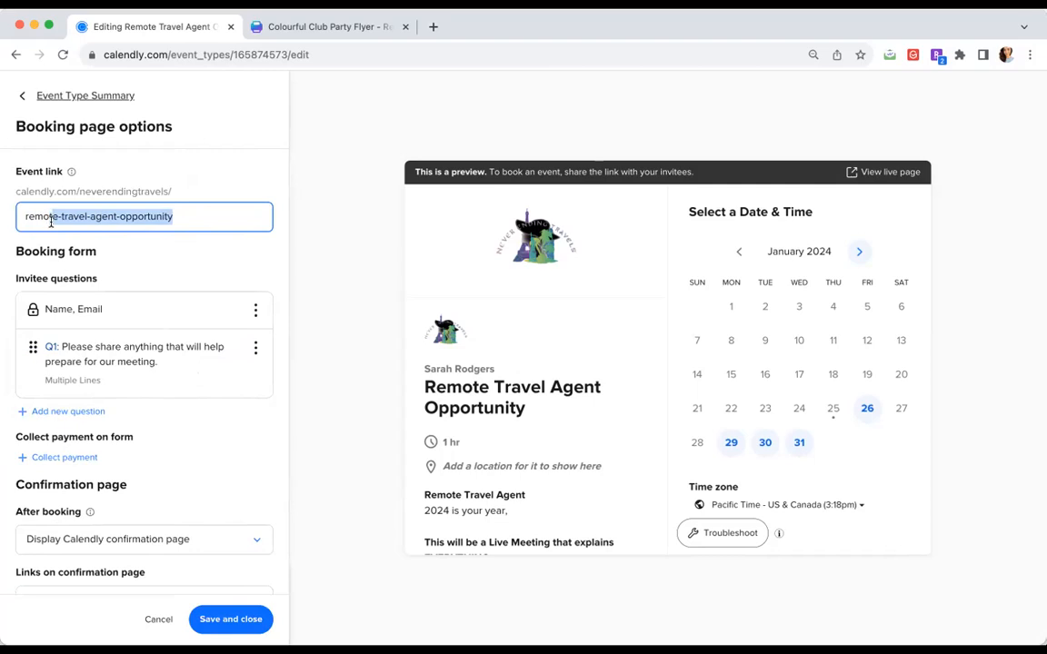
pyautogui.click(182, 222)
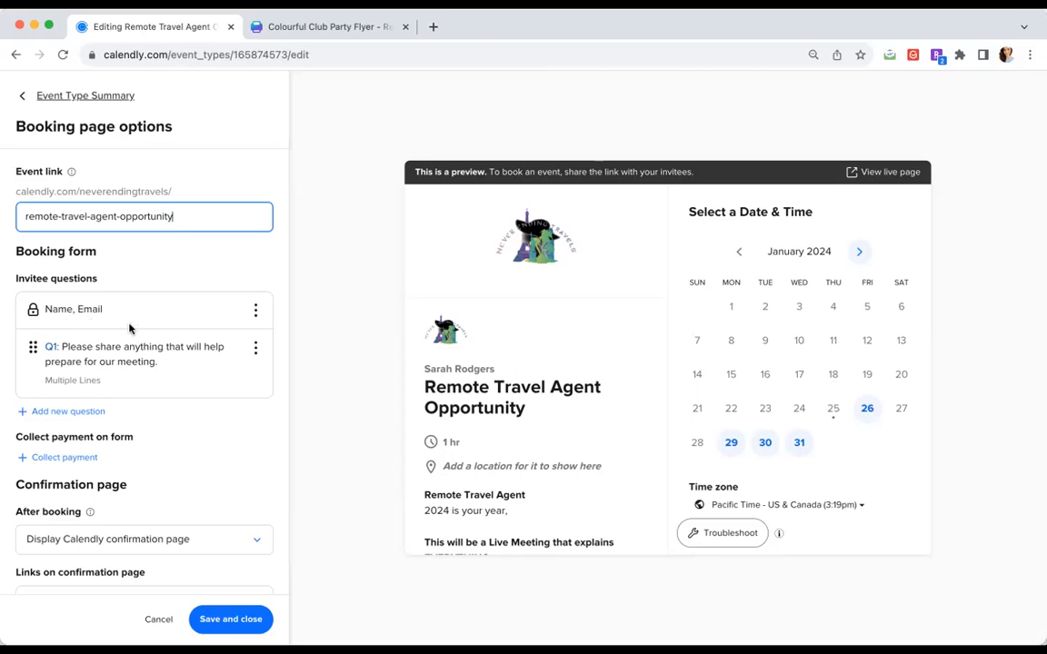
pyautogui.click(255, 310)
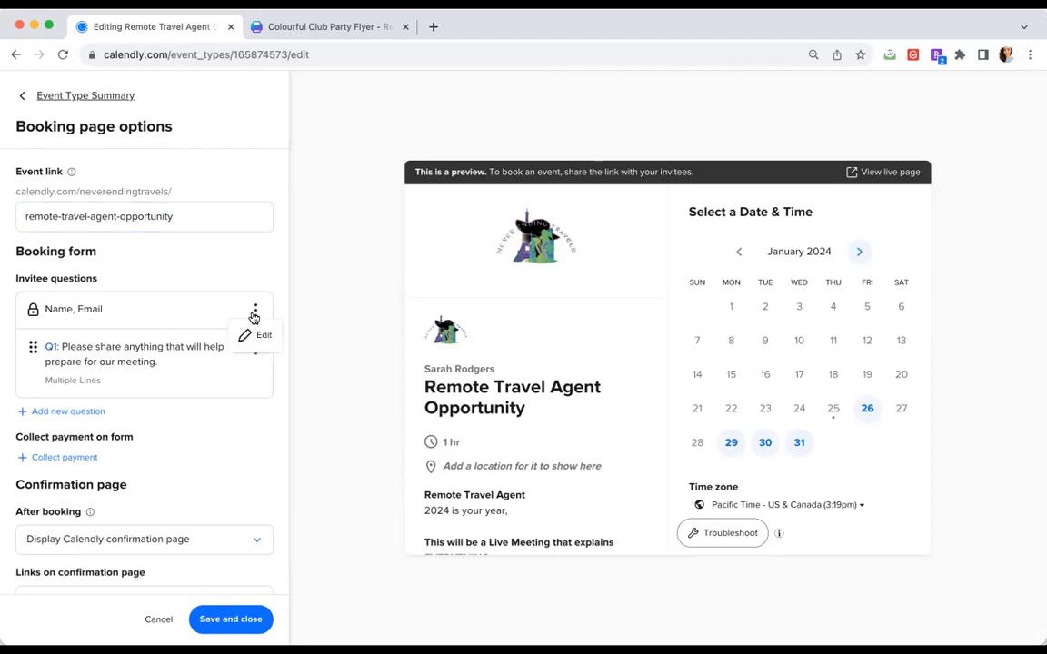
pyautogui.click(261, 335)
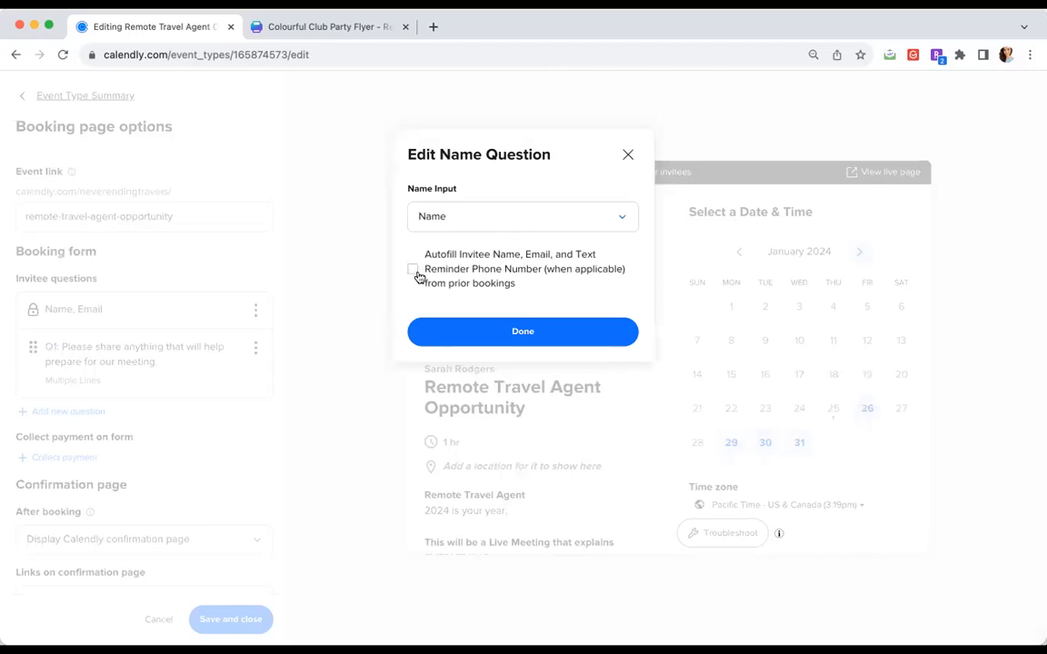
pyautogui.click(545, 338)
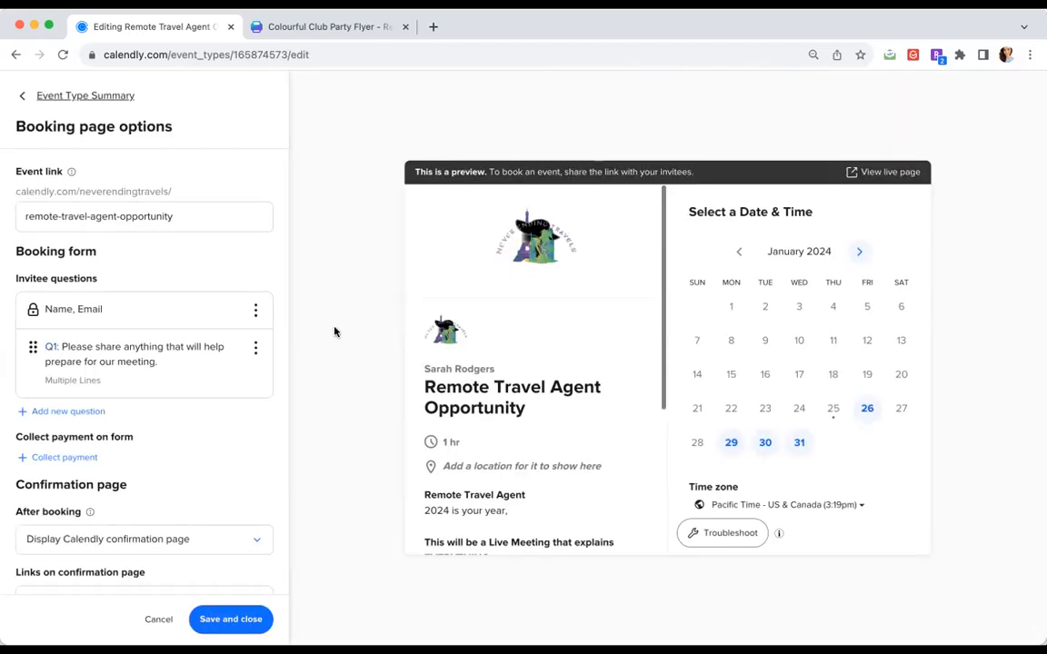
# Set the answer type of invitee question Q1 to Phone Number and mark the question as required.
pyautogui.click(255, 352)
pyautogui.click(257, 374)
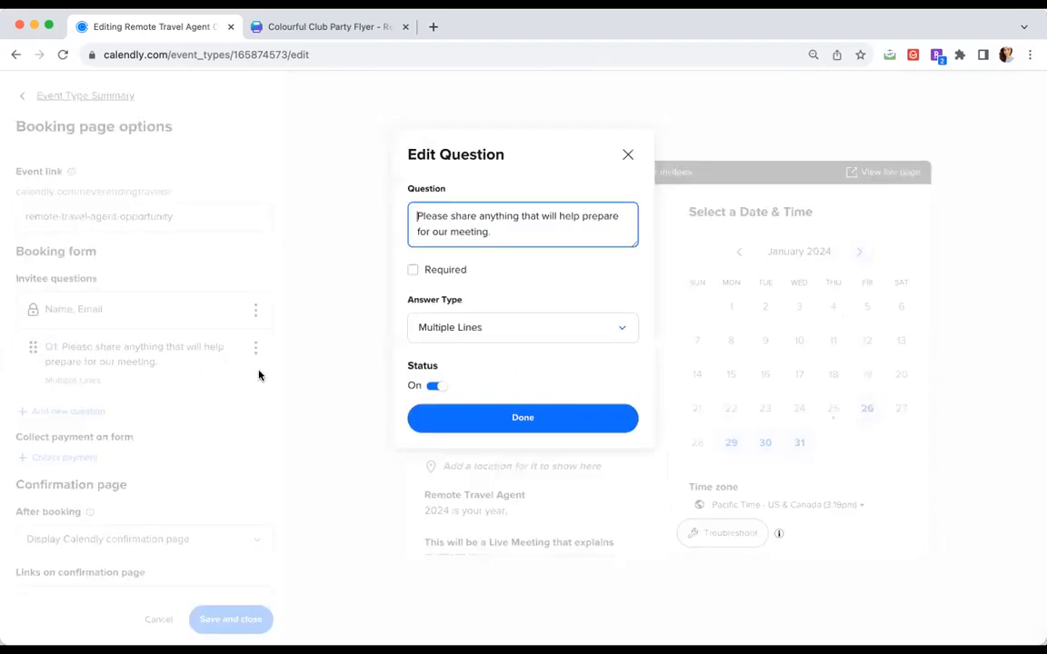
pyautogui.click(483, 330)
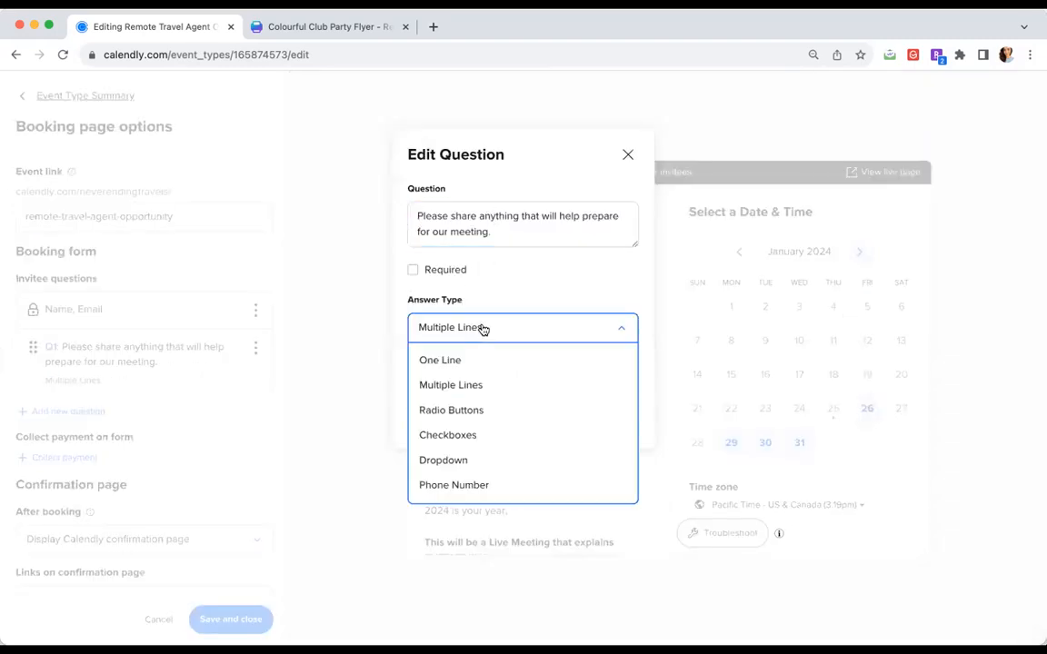
pyautogui.click(480, 484)
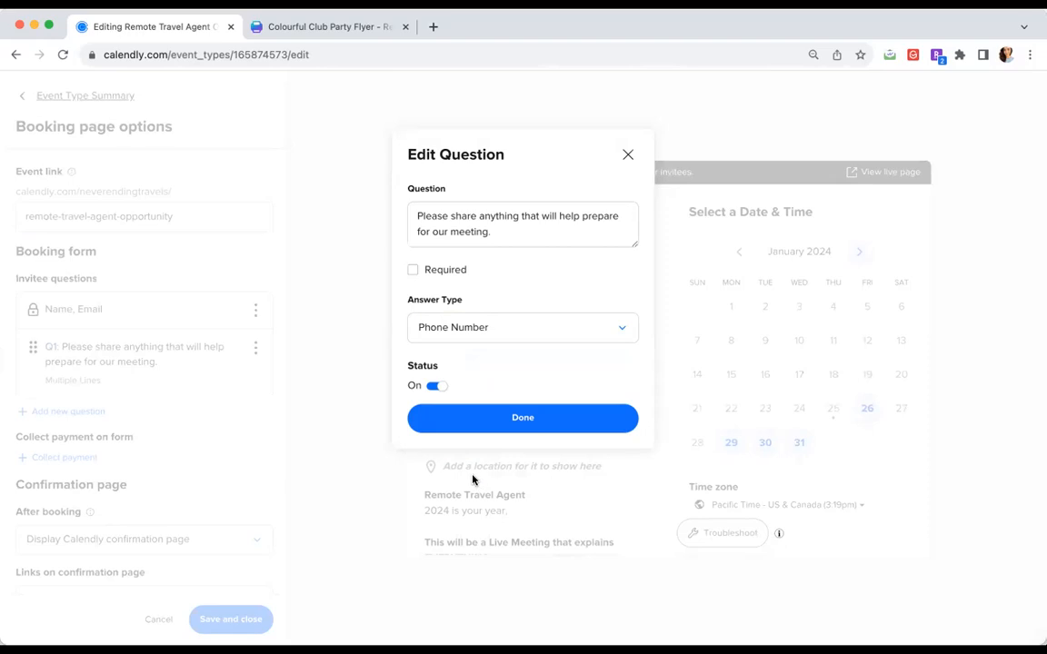
pyautogui.click(415, 270)
pyautogui.click(486, 418)
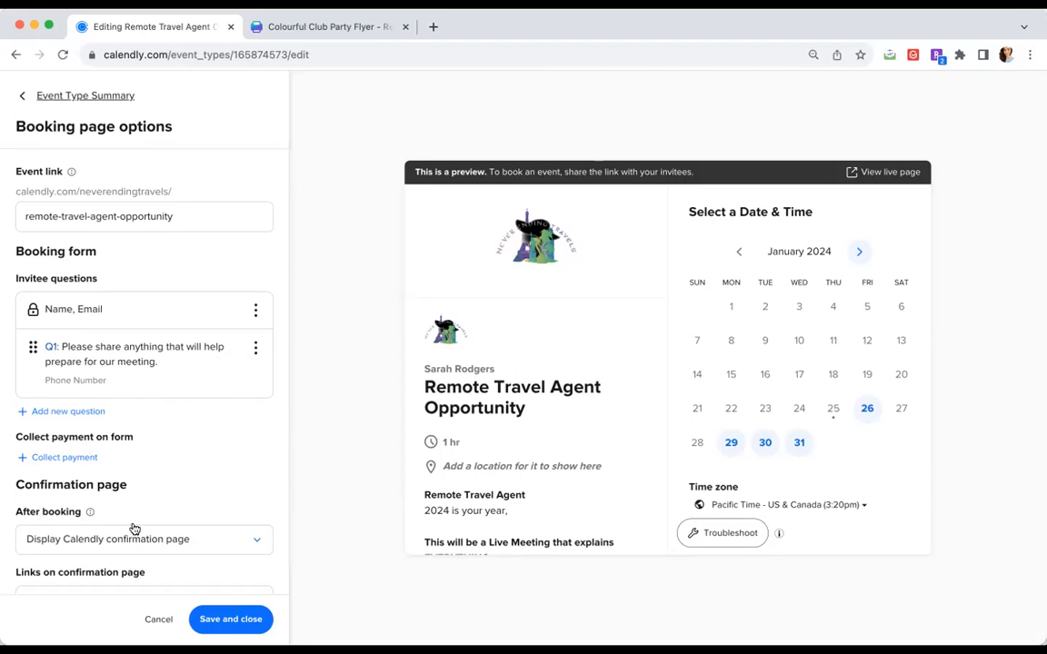
# Save the booking page options and open the email confirmation under communications for editing.
pyautogui.scroll(-2, 123, 477)
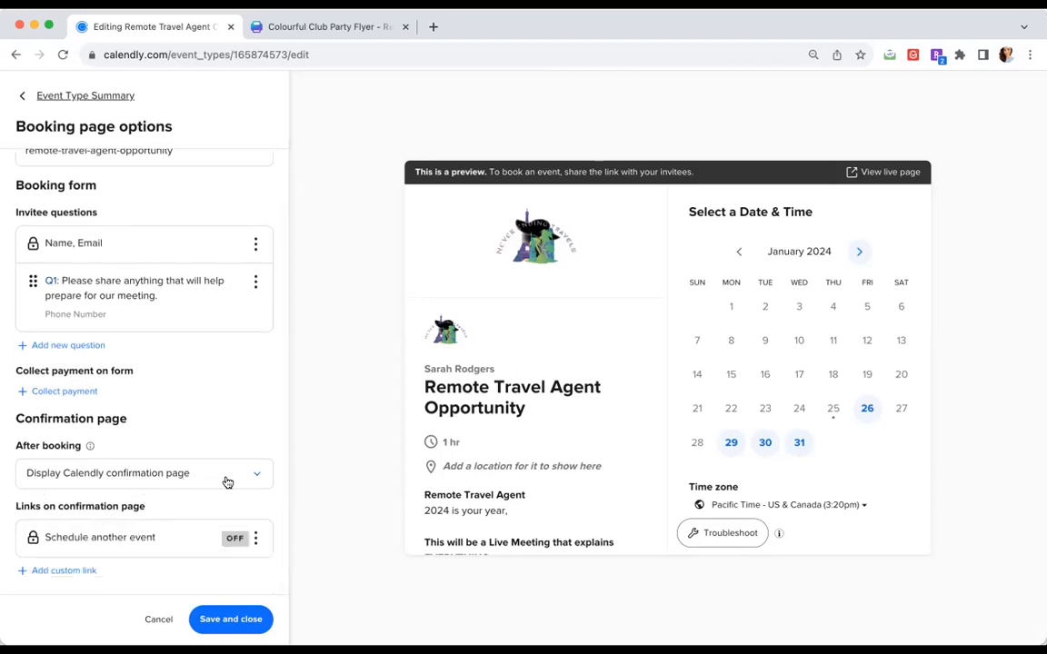
pyautogui.click(232, 627)
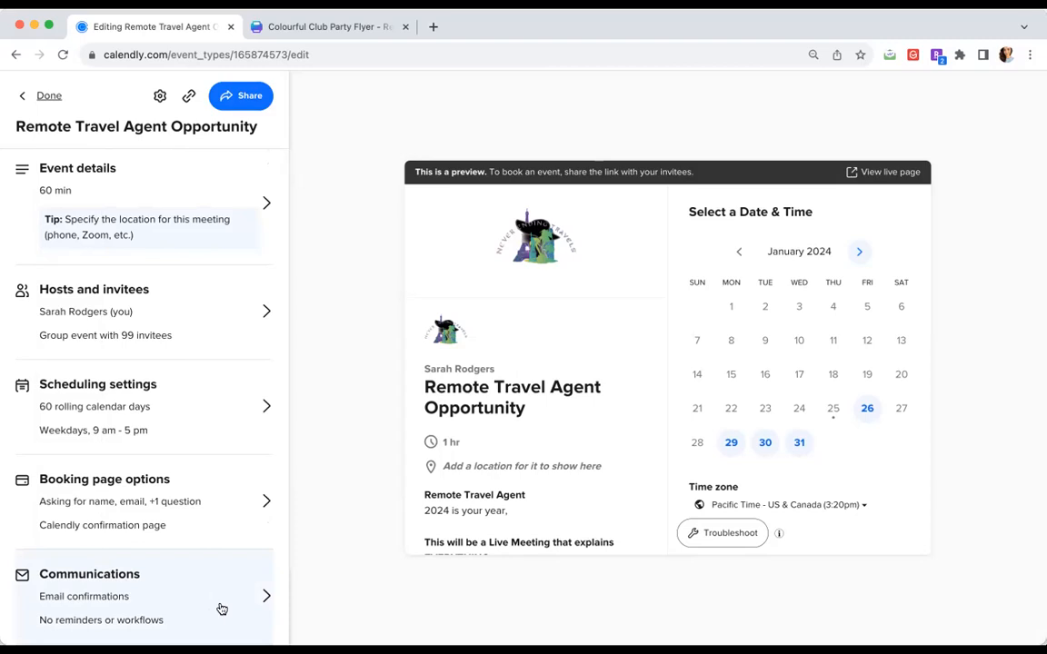
pyautogui.click(222, 609)
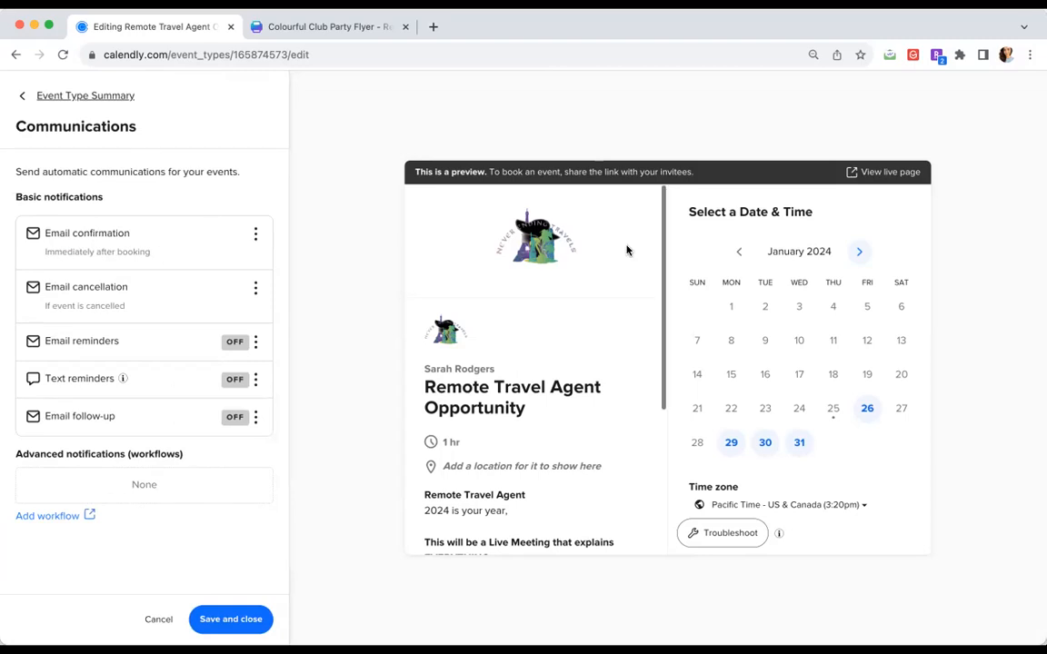
pyautogui.click(256, 238)
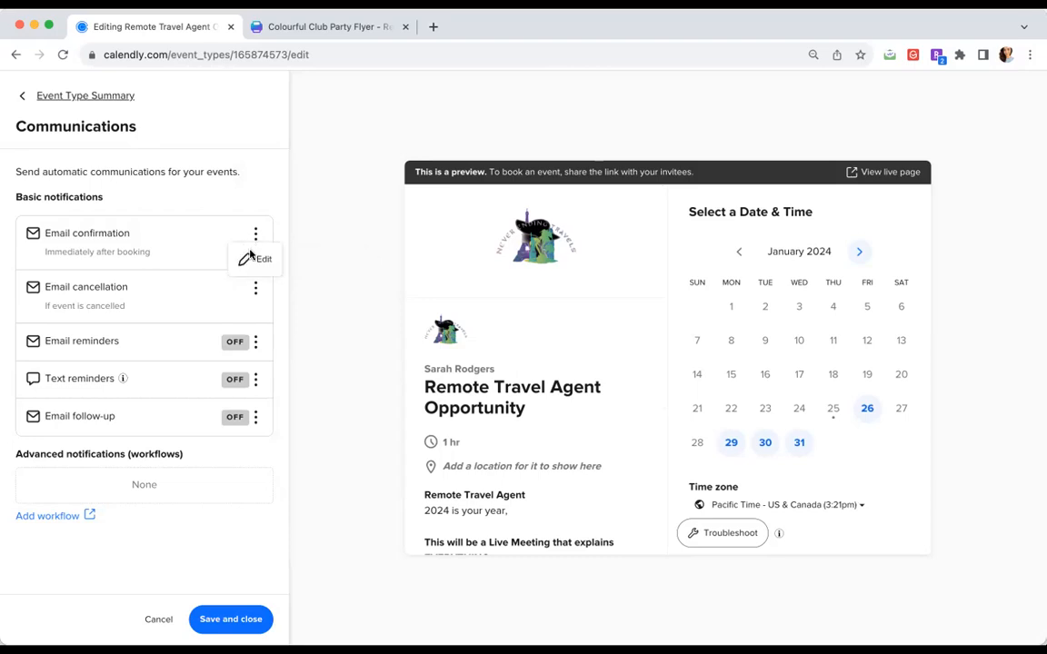
pyautogui.click(261, 260)
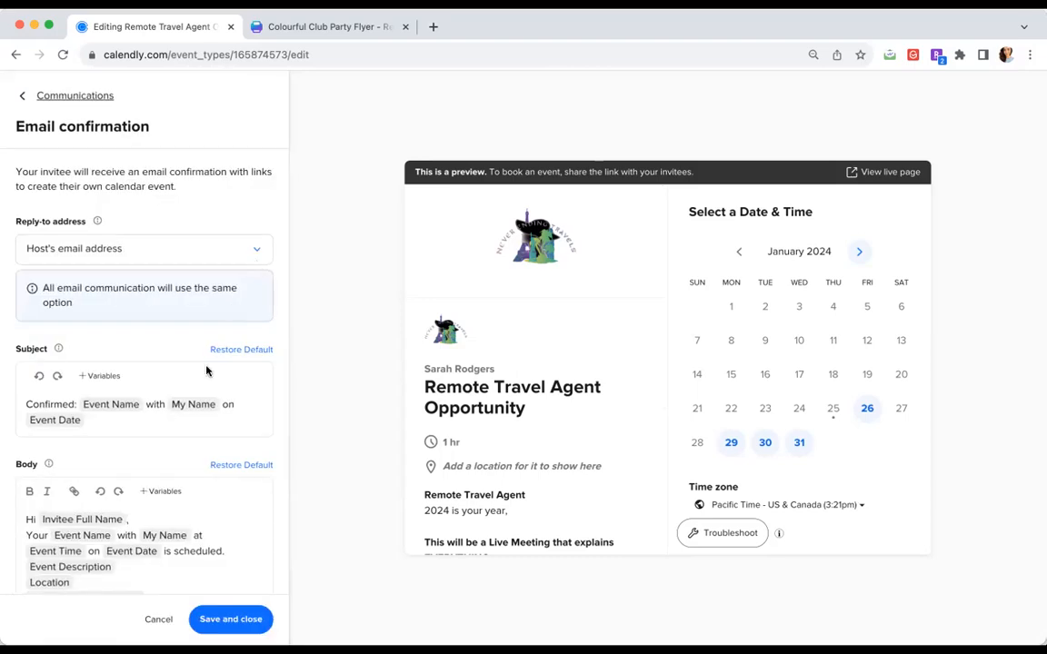
# Insert three blank lines after the scheduled sentence in the confirmation email body and delete the Location variable.
pyautogui.scroll(-2, 207, 369)
pyautogui.scroll(-1, 207, 371)
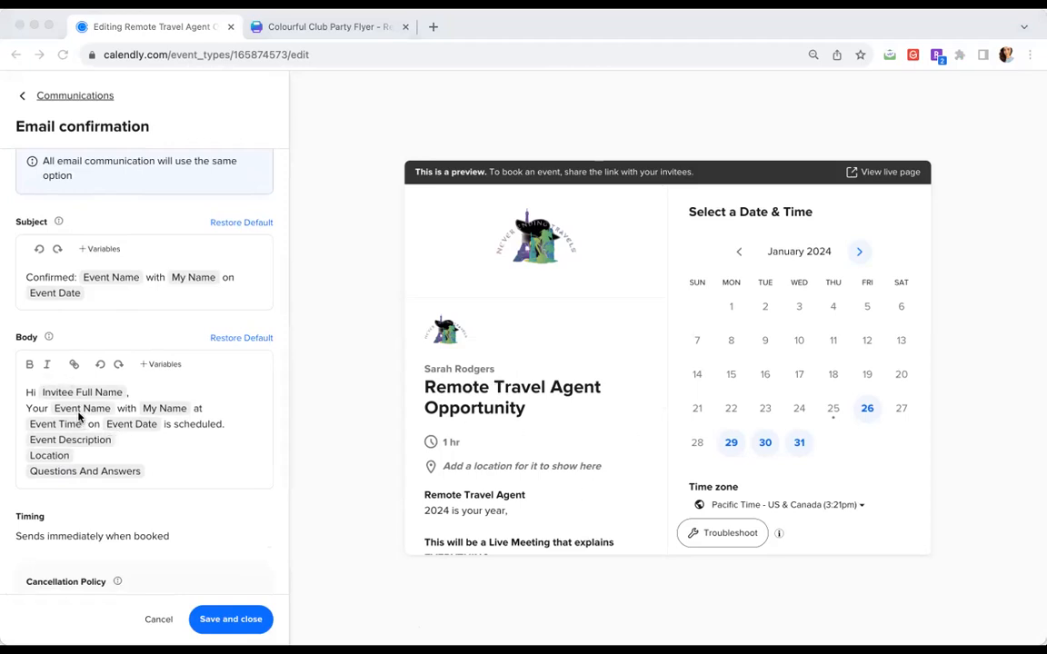
pyautogui.click(229, 428)
pyautogui.click(224, 423)
pyautogui.press('Return')
pyautogui.press('Return')
pyautogui.press('Return')
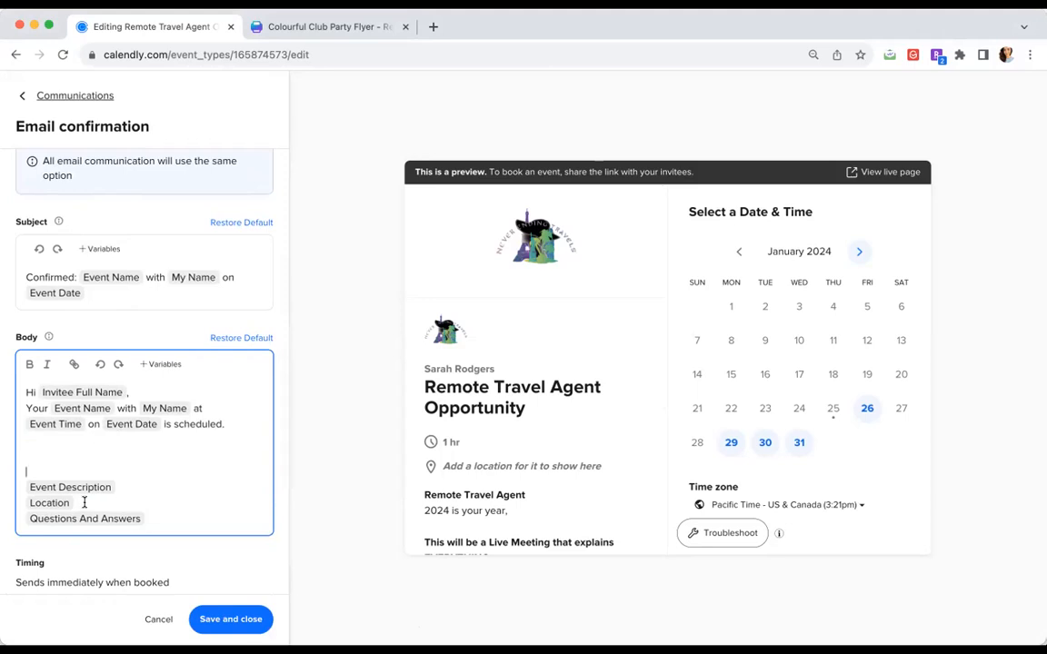
pyautogui.moveTo(80, 502); pyautogui.dragTo(32, 505)
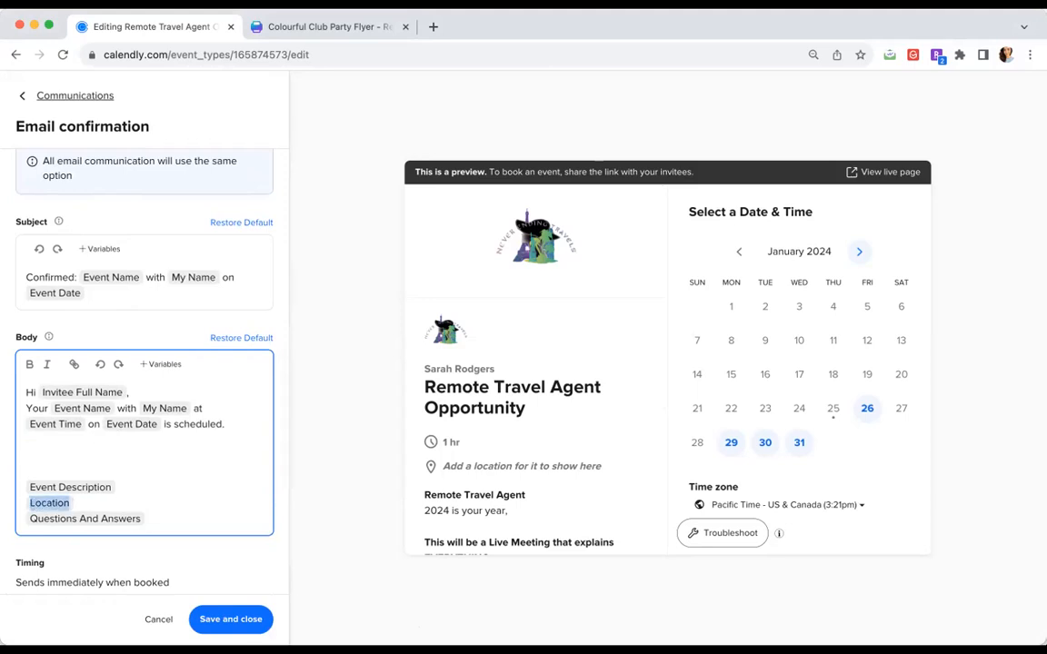
pyautogui.press('BackSpace')
pyautogui.press('BackSpace')
# Paste the prepared Zoom link and joining instructions into the blank space above the Event Description variable.
pyautogui.click(41, 452)
pyautogui.press('super+v')
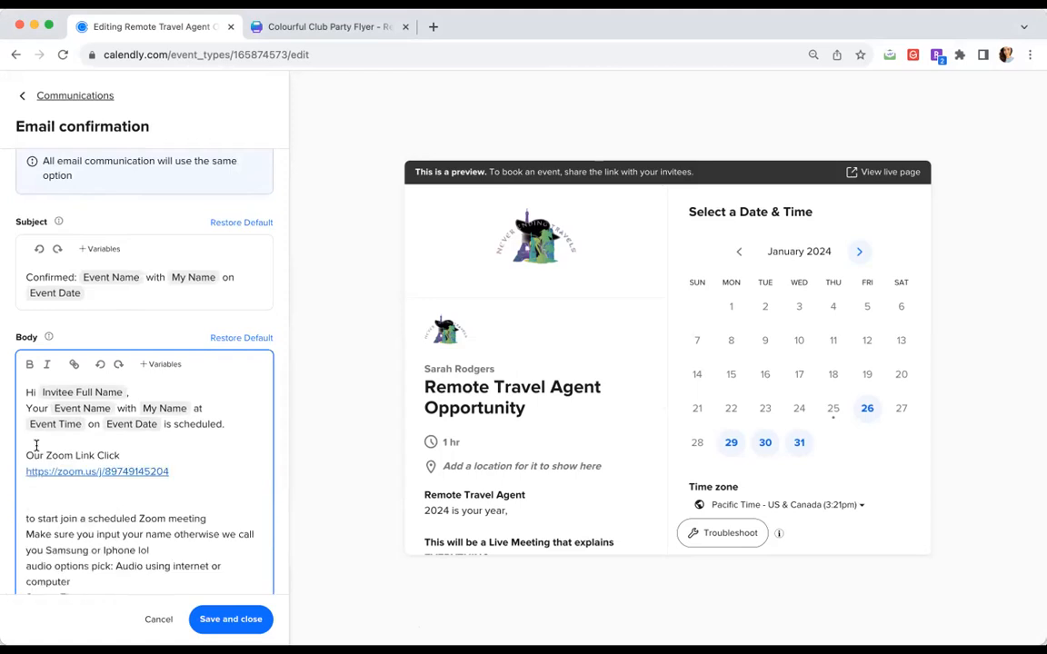
pyautogui.scroll(-2, 152, 514)
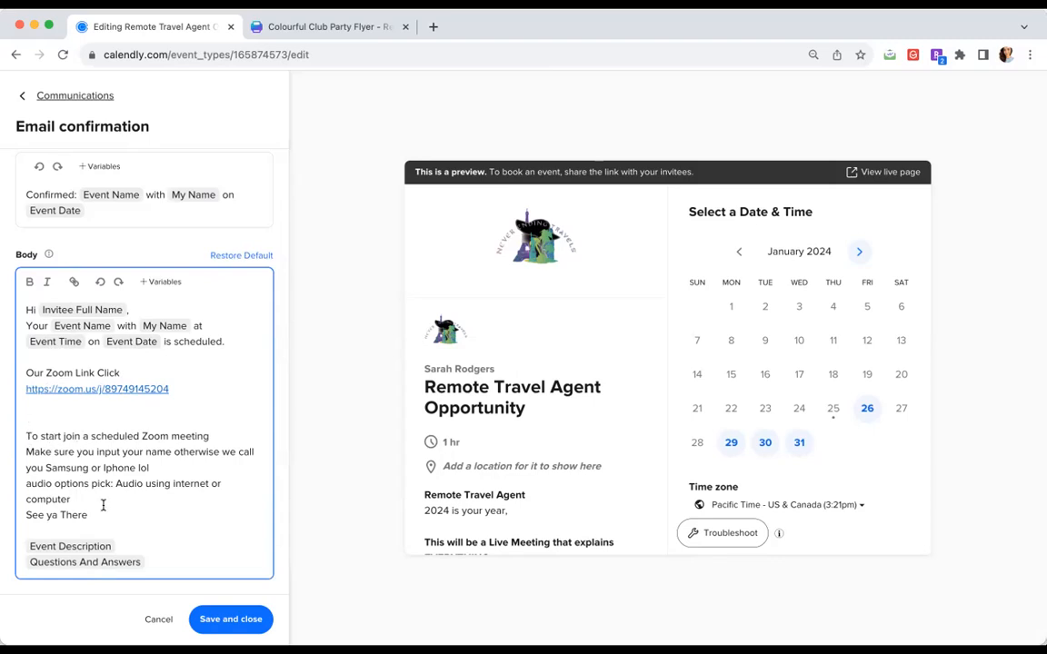
# Add the line "You will want to enter in your email upon entering the meeting." after the name instruction and save the email confirmation.
pyautogui.click(168, 470)
pyautogui.press('Return')
pyautogui.write('Y')
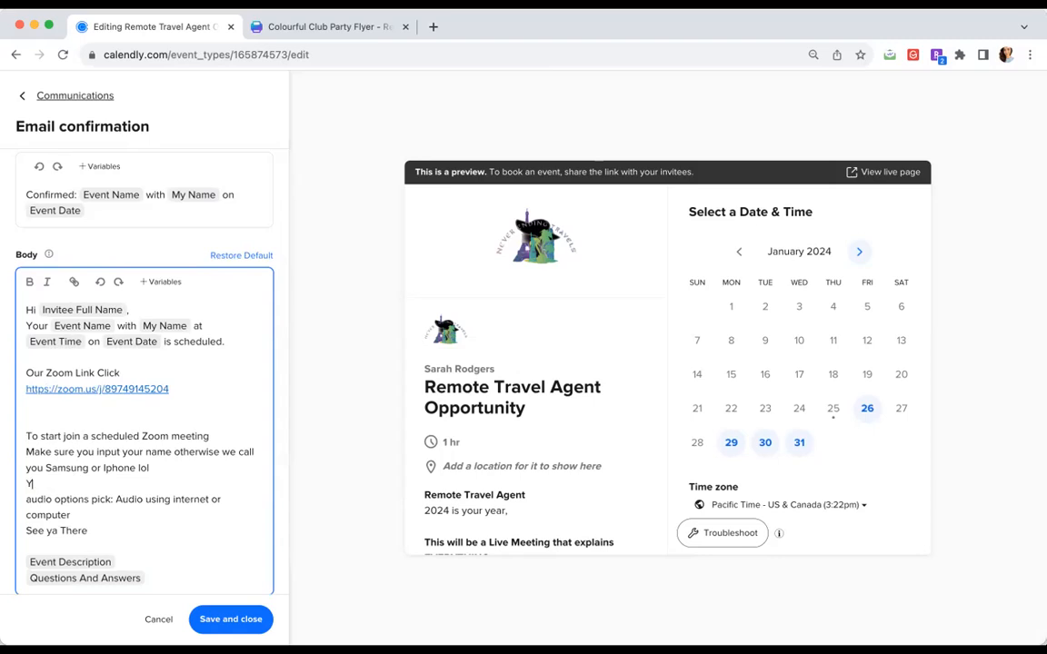
pyautogui.write('ou will want to enter in your email')
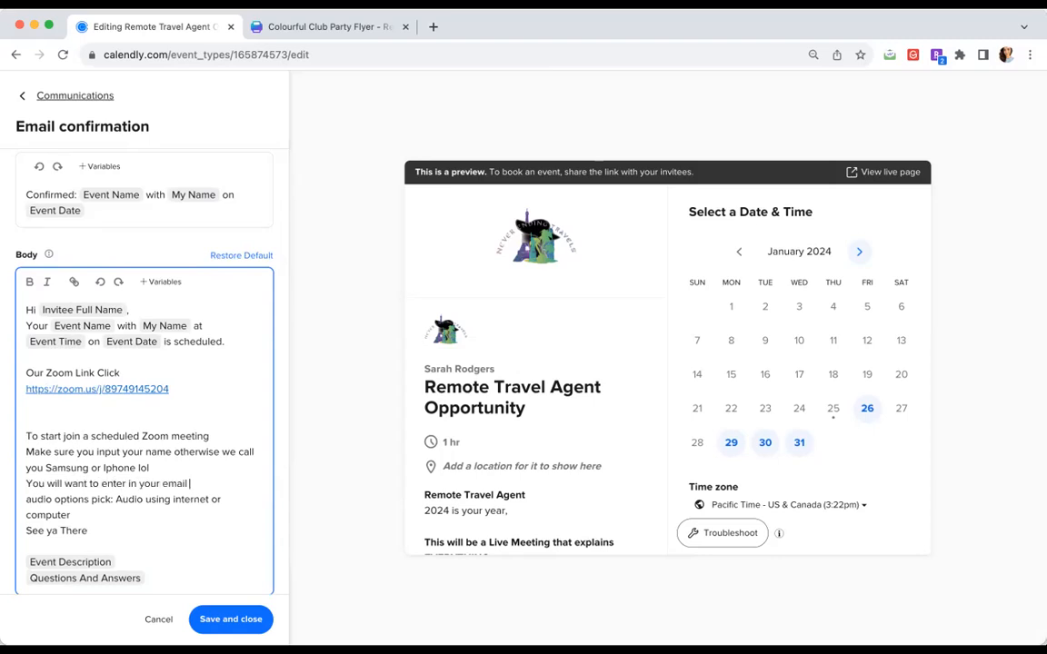
pyautogui.write(' upon entering the metting.')
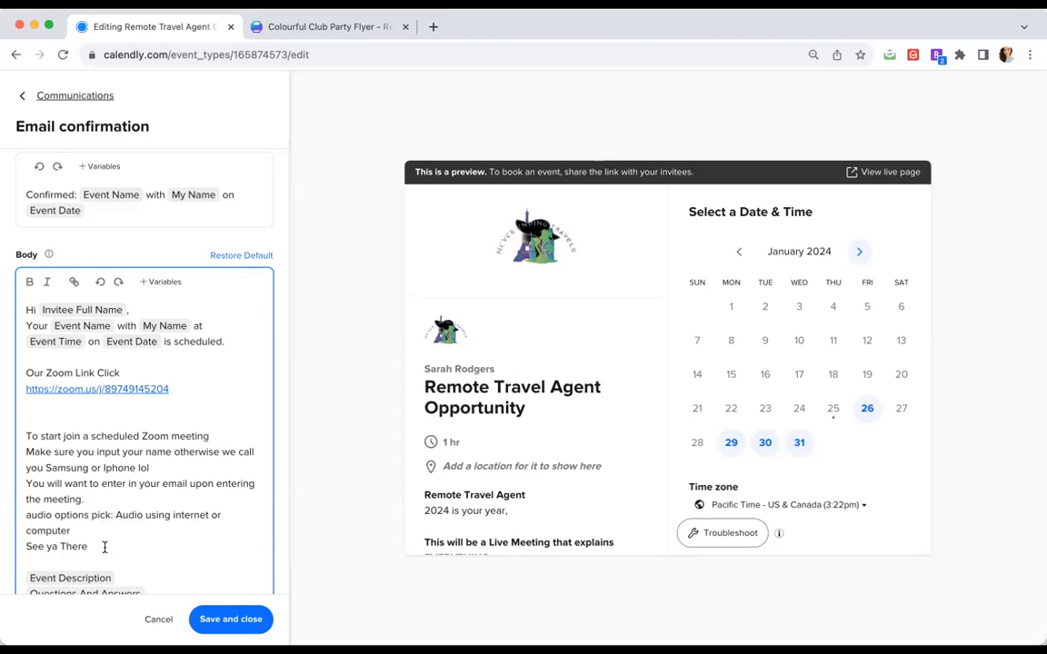
pyautogui.scroll(-5, 102, 544)
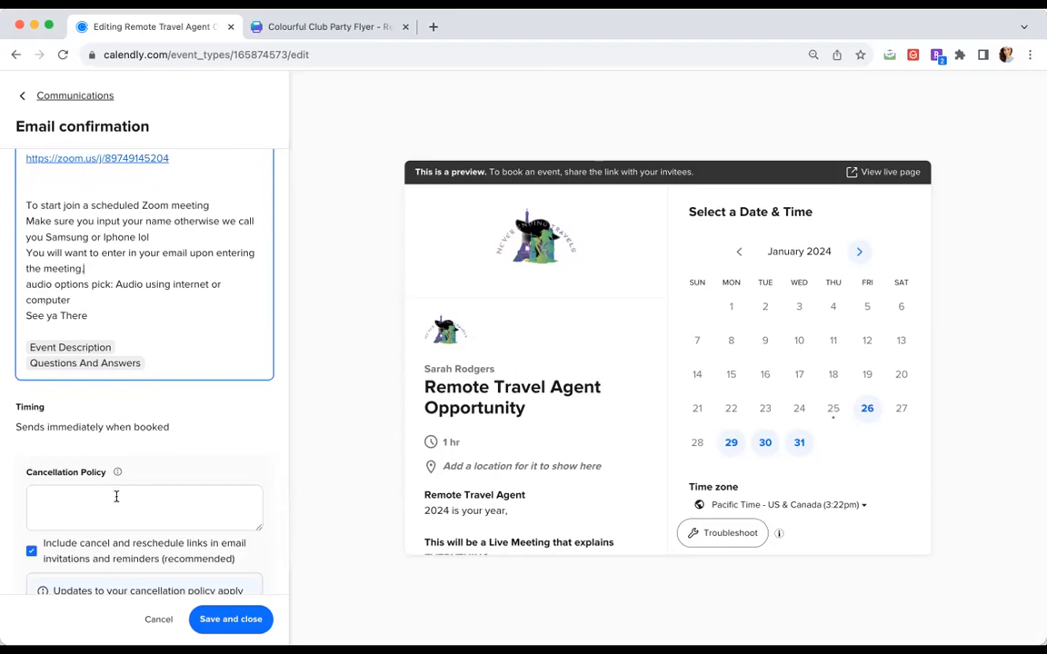
pyautogui.click(233, 619)
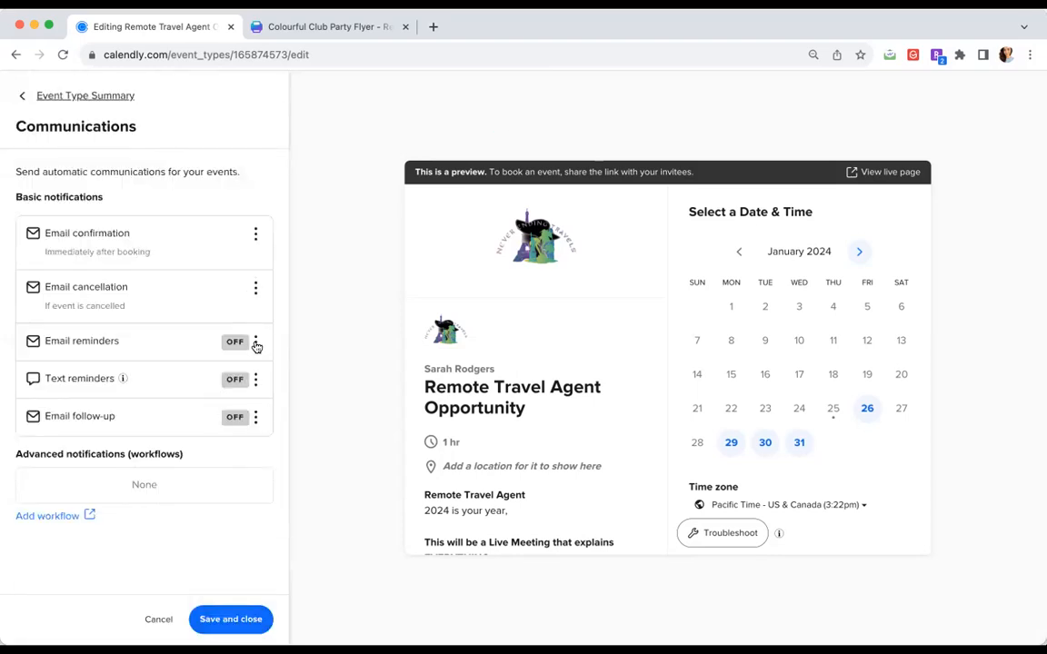
# Open the email reminders for editing and set the reminder timing to 2 hours before the event.
pyautogui.click(257, 344)
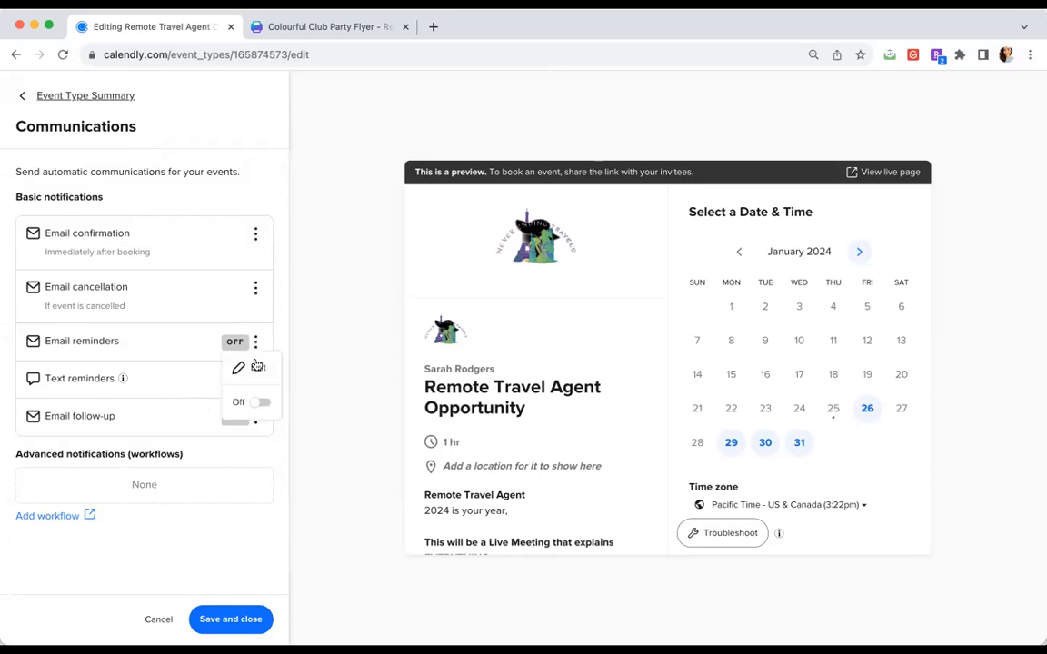
pyautogui.click(257, 370)
pyautogui.scroll(-2, 250, 374)
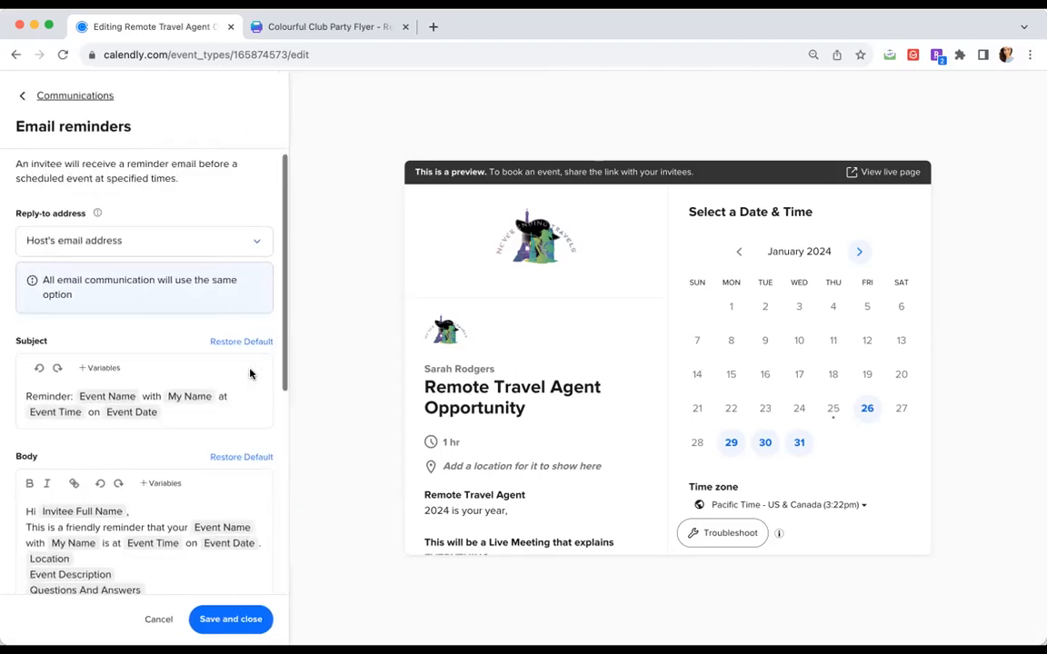
pyautogui.scroll(-2, 250, 373)
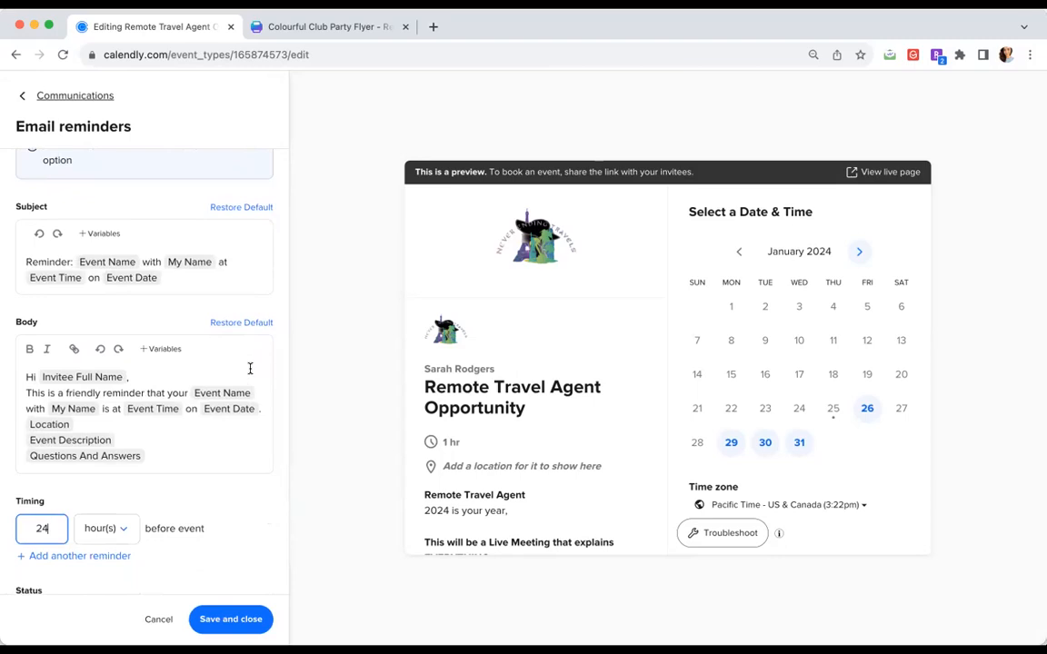
pyautogui.moveTo(26, 532); pyautogui.dragTo(61, 534)
pyautogui.write('2')
# Paste the prepared Zoom link and joining instructions below the friendly reminder sentence in the email reminder body, separated by a blank line.
pyautogui.click(99, 424)
pyautogui.click(257, 411)
pyautogui.press('Return')
pyautogui.press('Return')
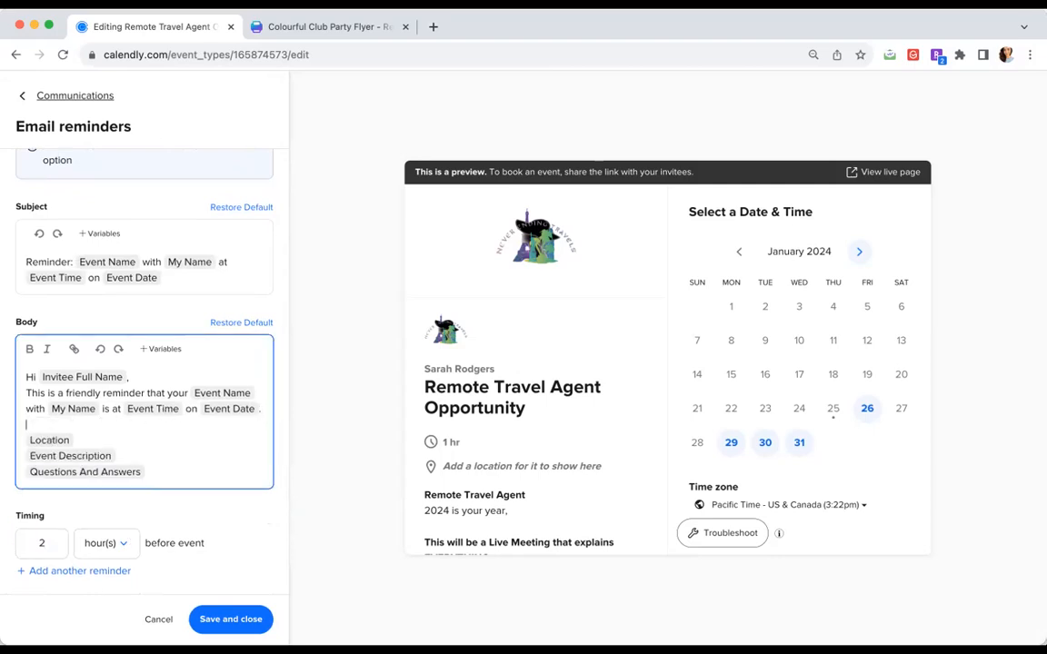
pyautogui.click(404, 627)
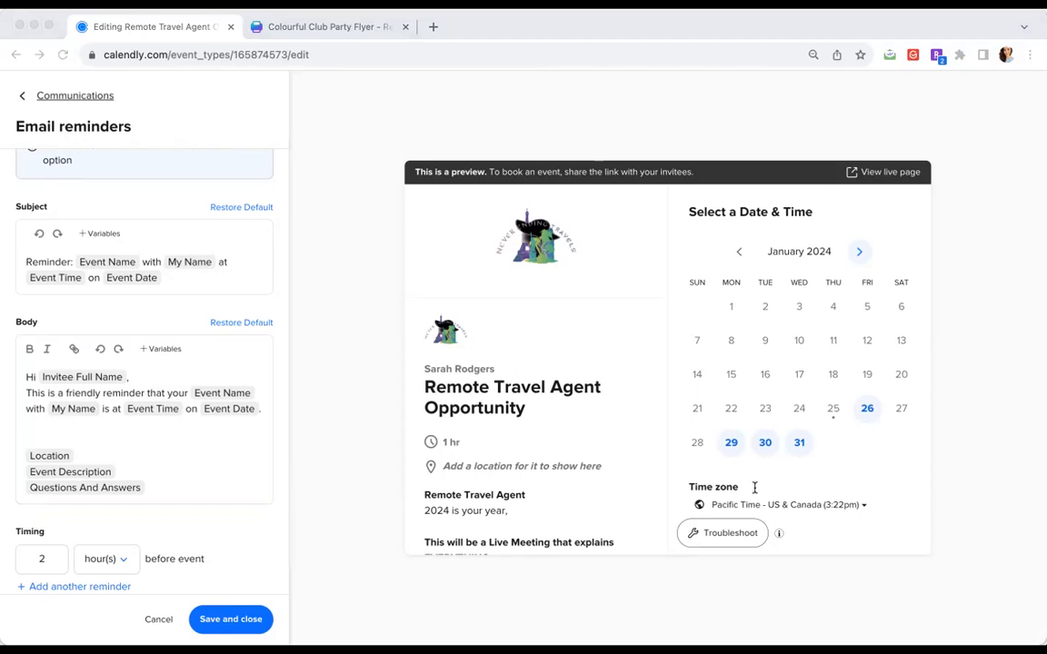
pyautogui.click(32, 428)
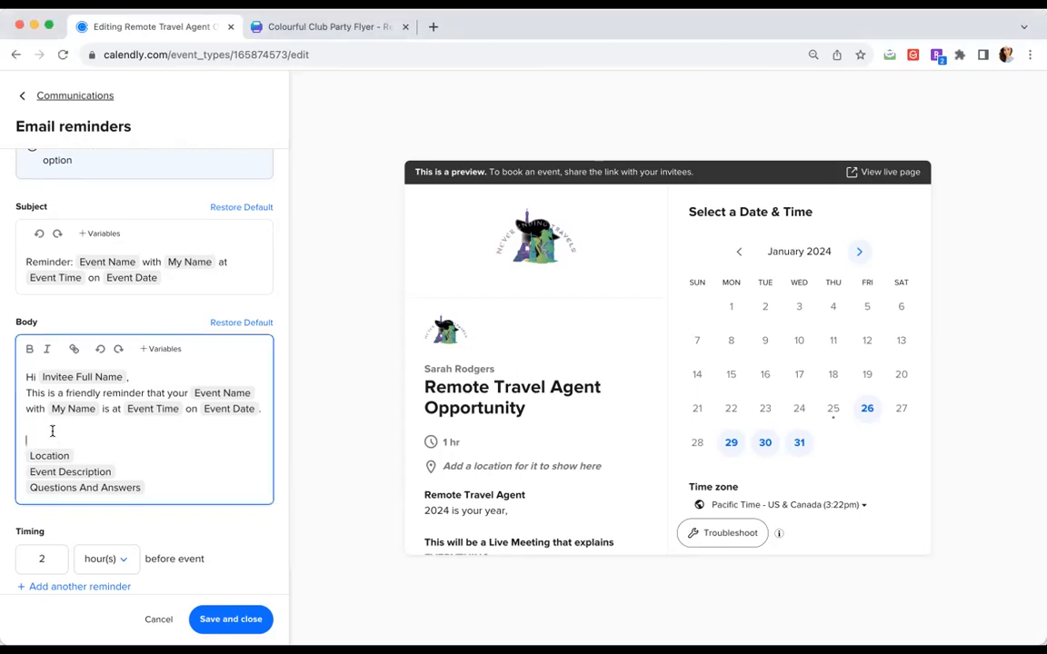
pyautogui.press('super+v')
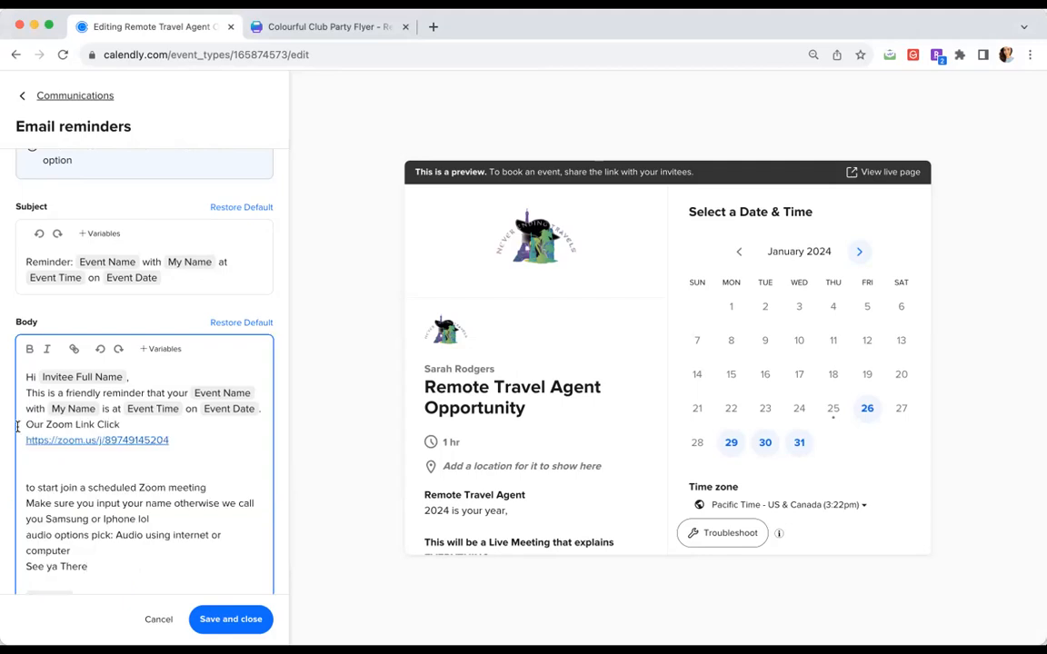
pyautogui.press('Return')
# Delete the Location variable from the email reminder body.
pyautogui.scroll(-5, 150, 531)
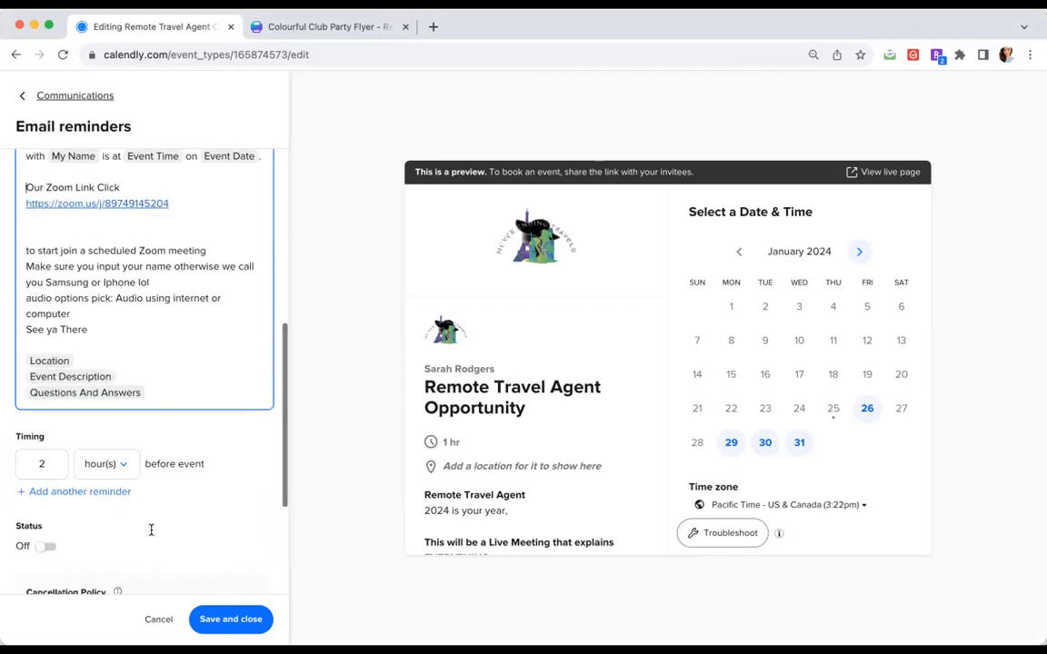
pyautogui.scroll(3, 125, 465)
pyautogui.moveTo(91, 405); pyautogui.dragTo(12, 404)
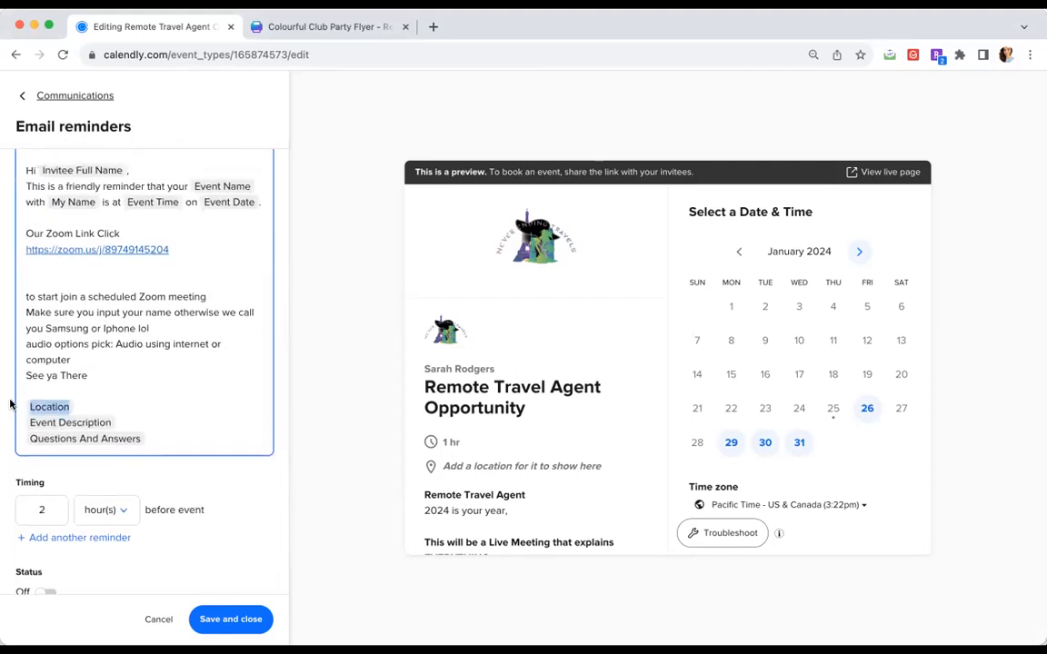
pyautogui.press('BackSpace')
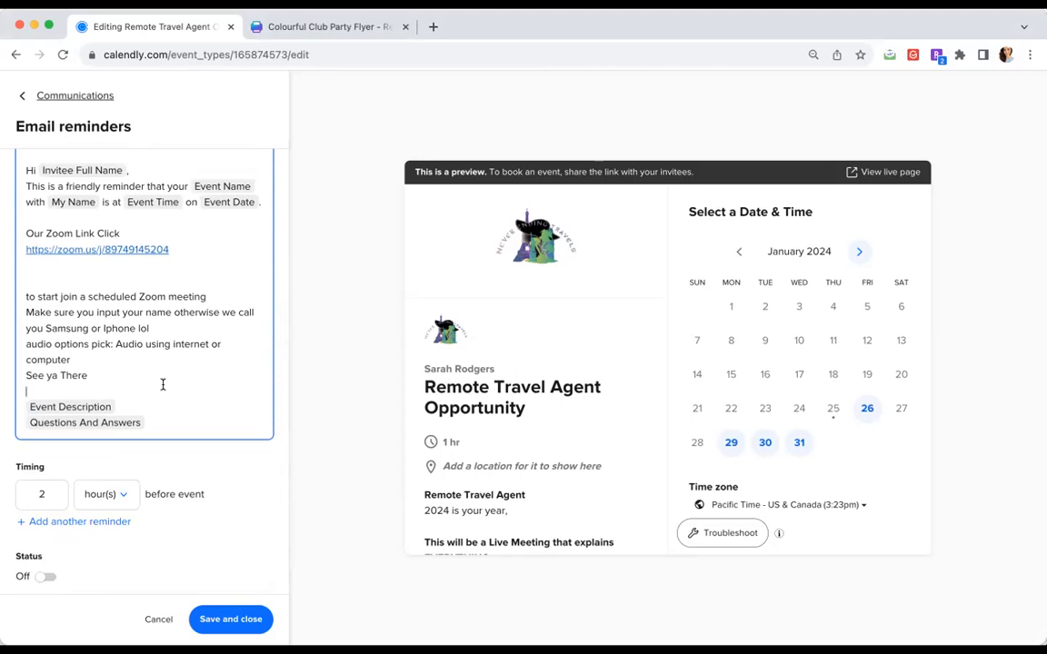
# Set the first email reminder's timing to 24 hours before the event.
pyautogui.scroll(-5, 162, 385)
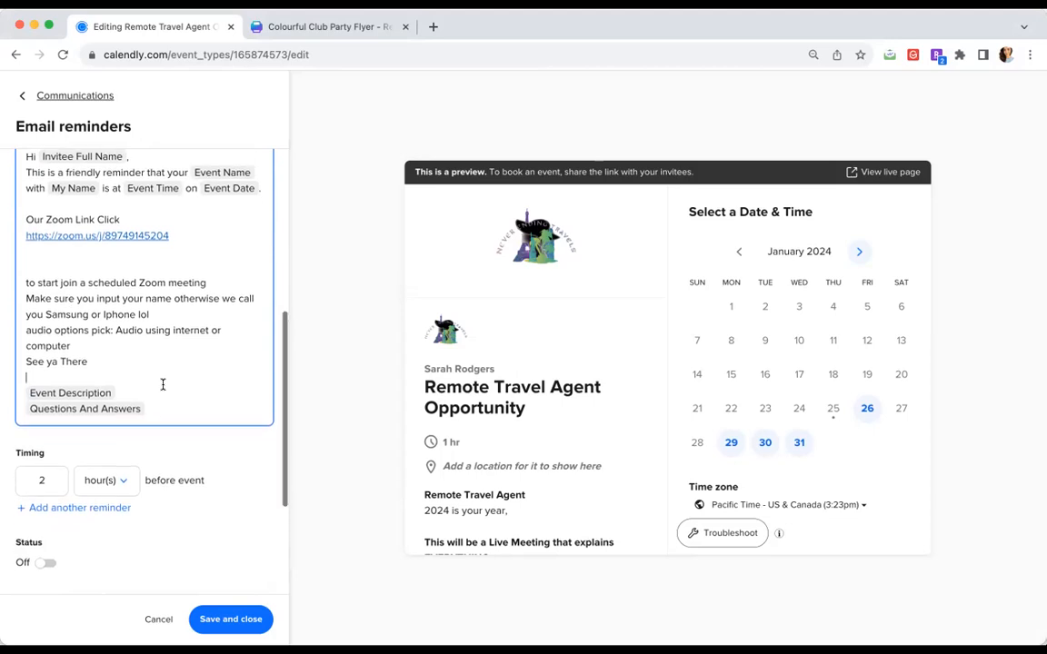
pyautogui.scroll(8, 163, 390)
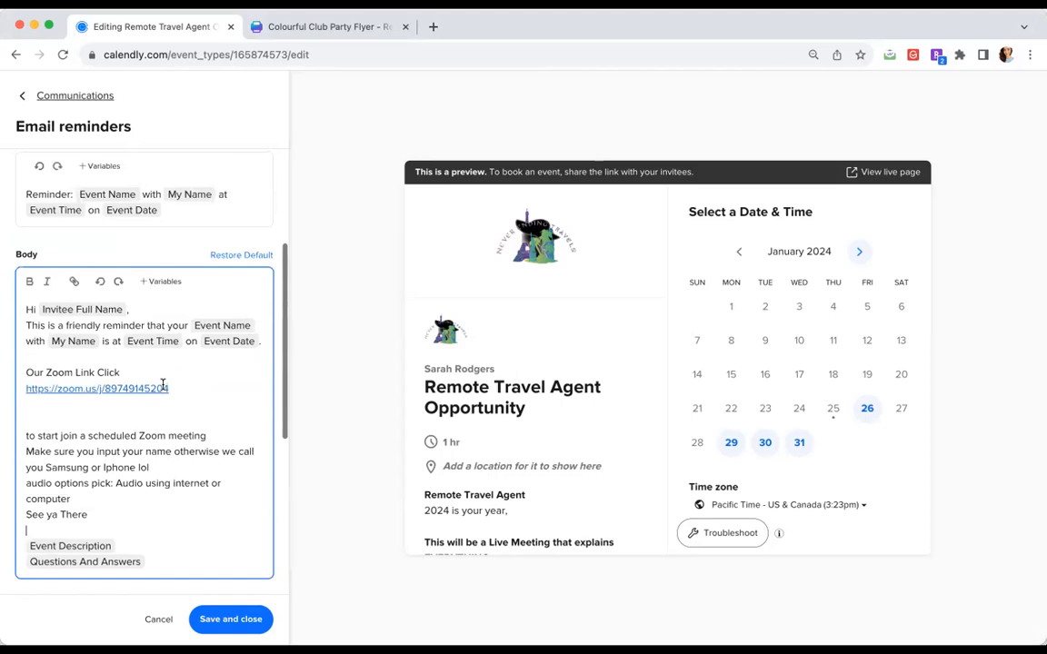
pyautogui.scroll(-3, 161, 385)
pyautogui.click(56, 494)
pyautogui.write('4')
# Add a second email reminder, replace its default number of hours, and save the email reminders.
pyautogui.click(74, 525)
pyautogui.click(54, 532)
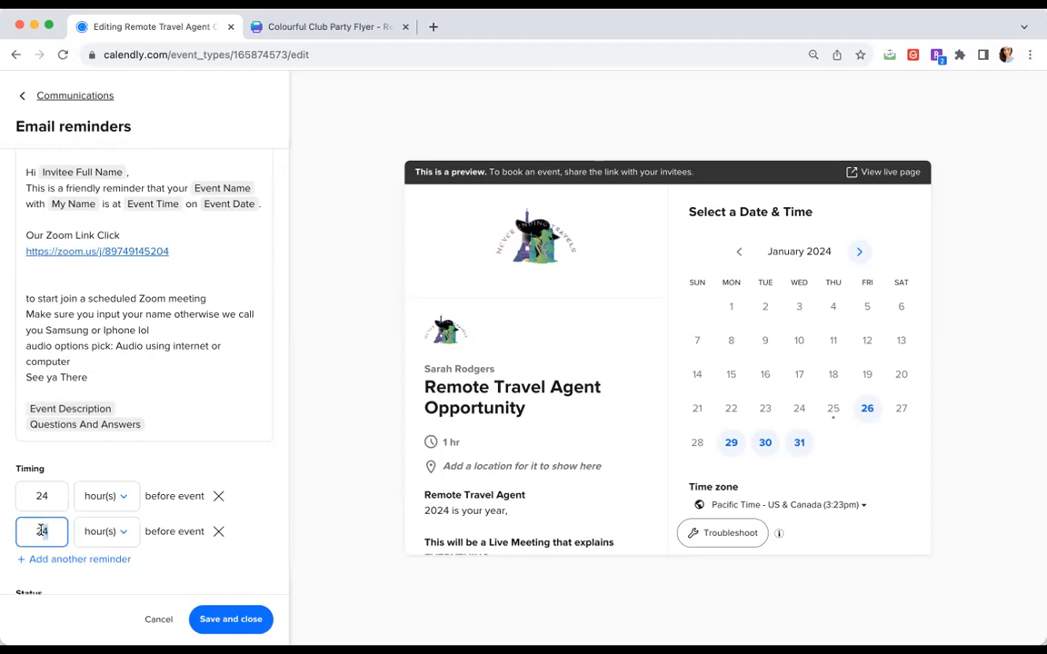
pyautogui.press('BackSpace')
pyautogui.click(229, 622)
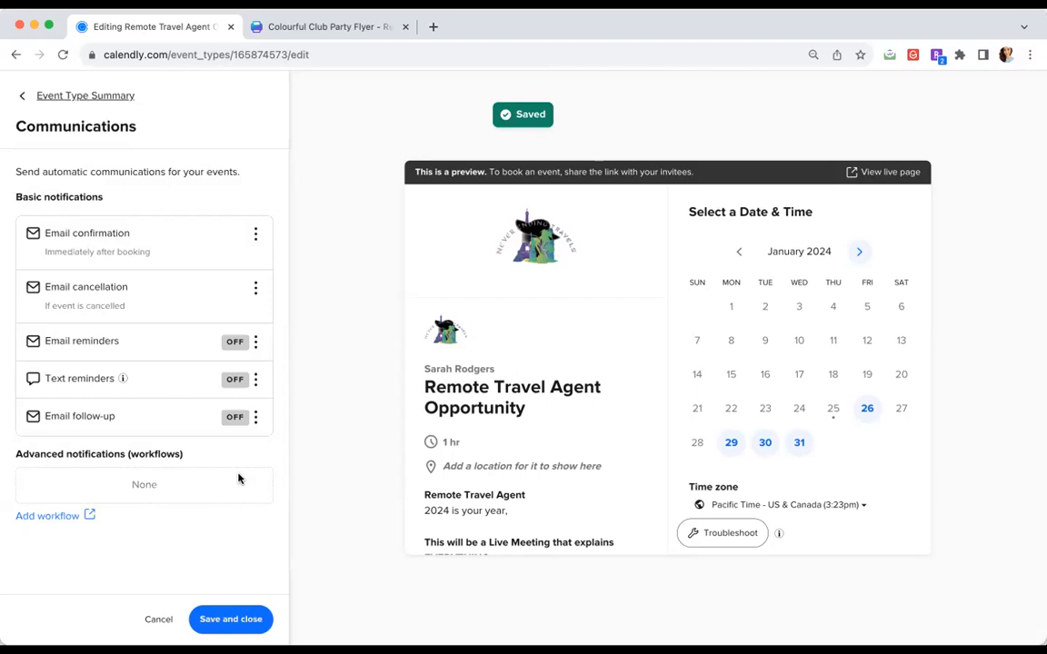
# Open the text reminders and paste the prepared Zoom link, sign-off and host contact details after the Event Date variable in the message.
pyautogui.click(255, 379)
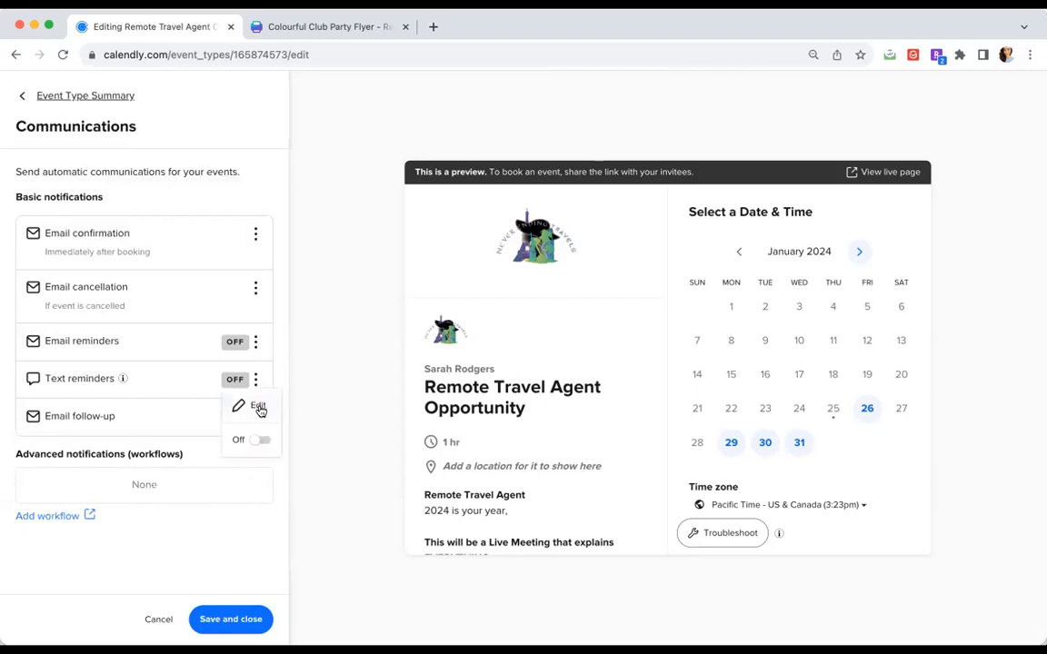
pyautogui.click(258, 407)
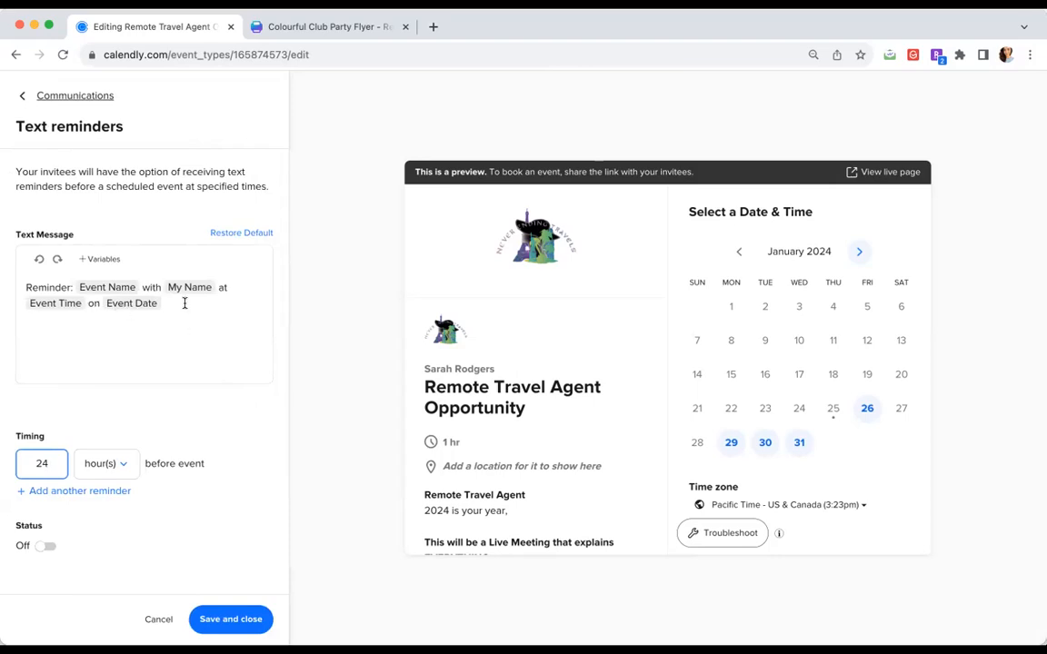
pyautogui.click(412, 623)
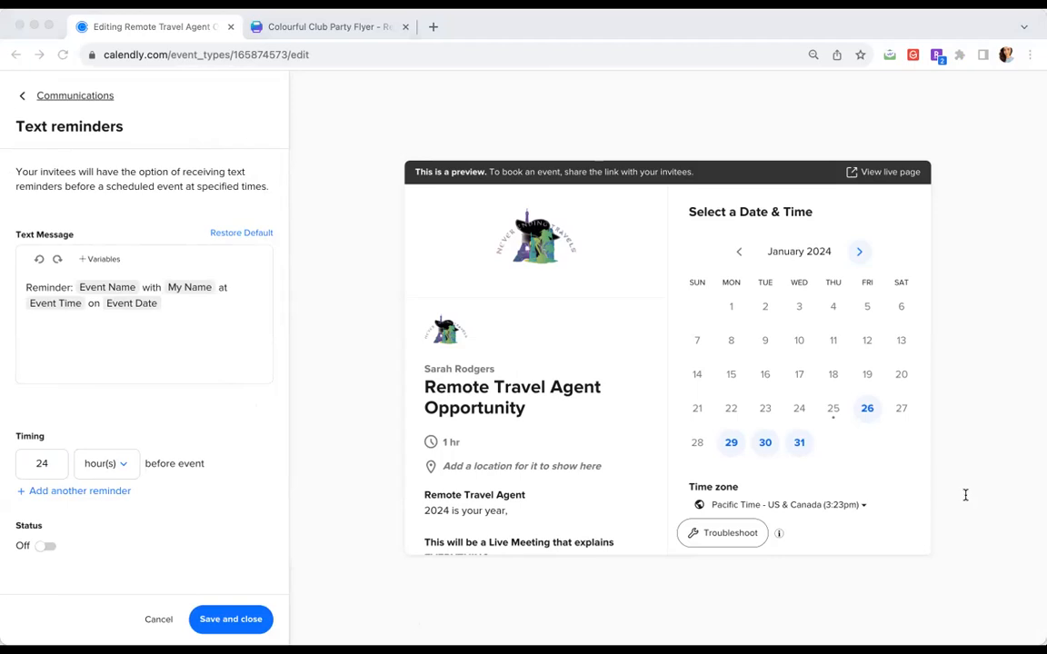
pyautogui.click(178, 302)
pyautogui.click(176, 300)
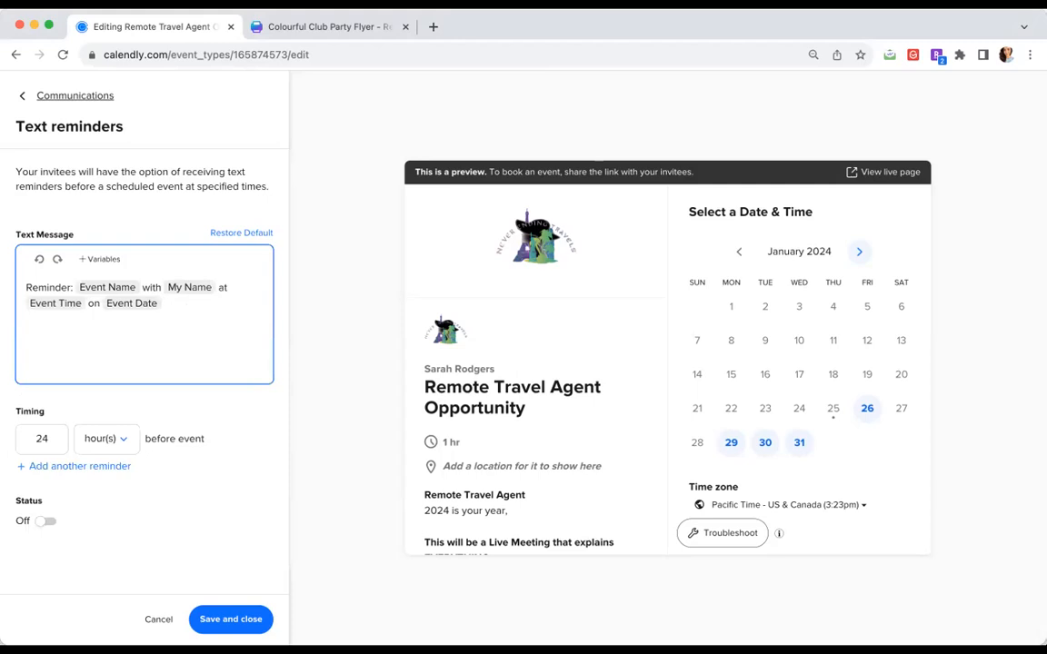
pyautogui.press('super+v')
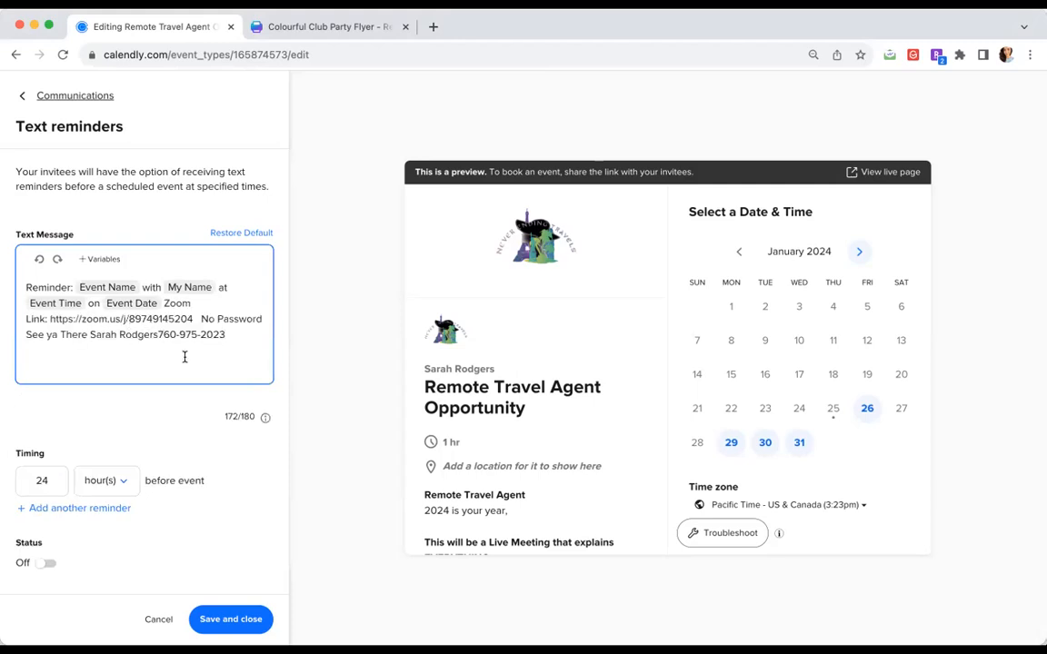
pyautogui.moveTo(223, 417); pyautogui.dragTo(236, 418)
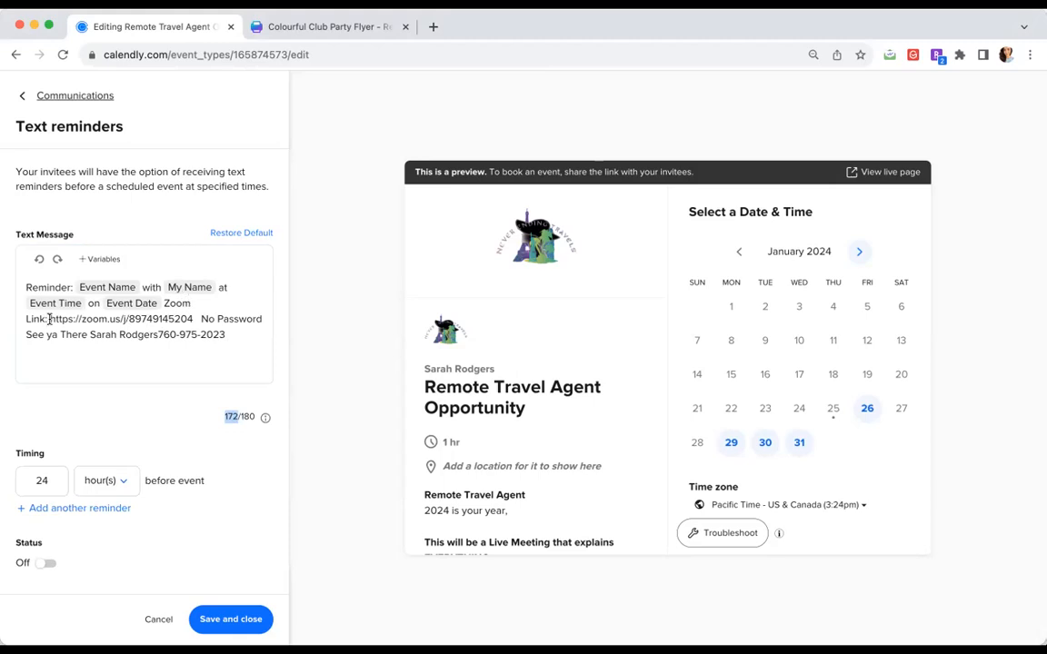
pyautogui.moveTo(202, 320); pyautogui.dragTo(262, 319)
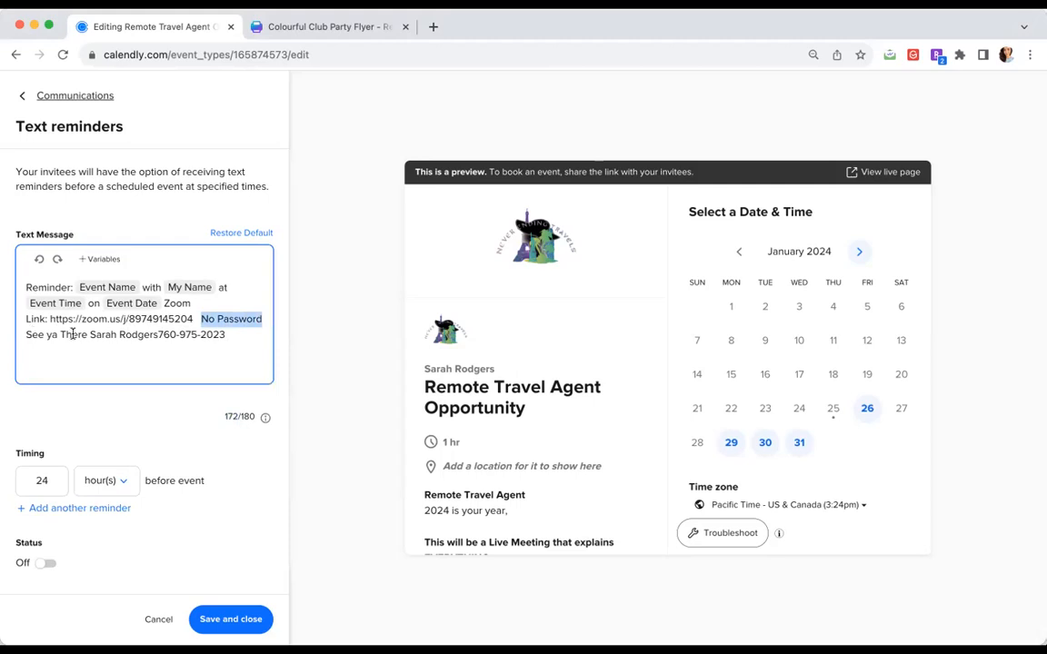
pyautogui.moveTo(90, 335); pyautogui.dragTo(225, 338)
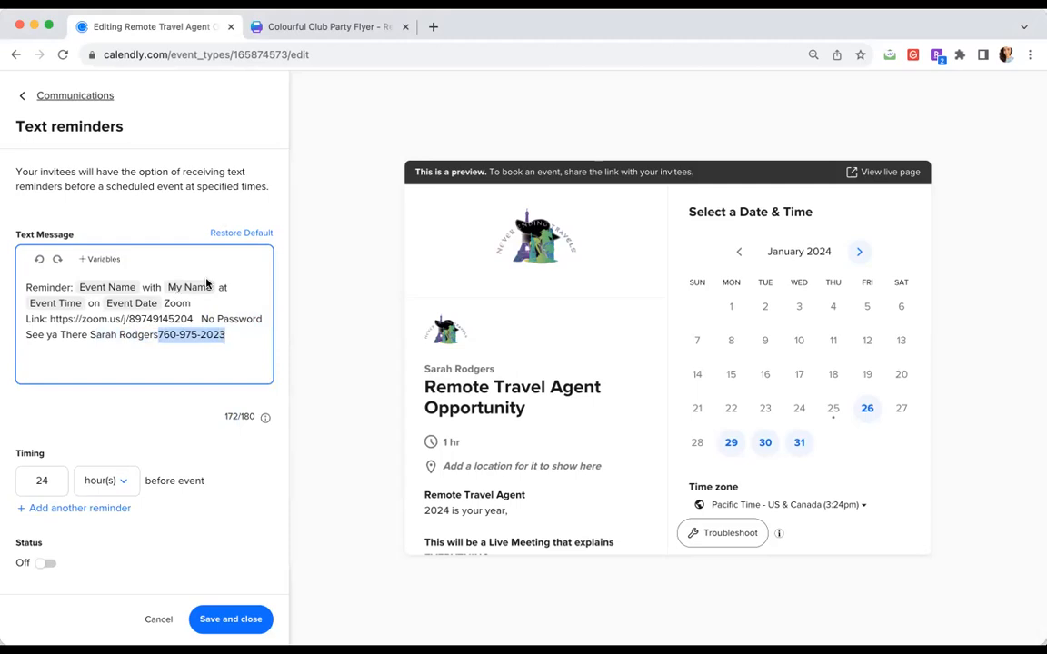
pyautogui.click(167, 335)
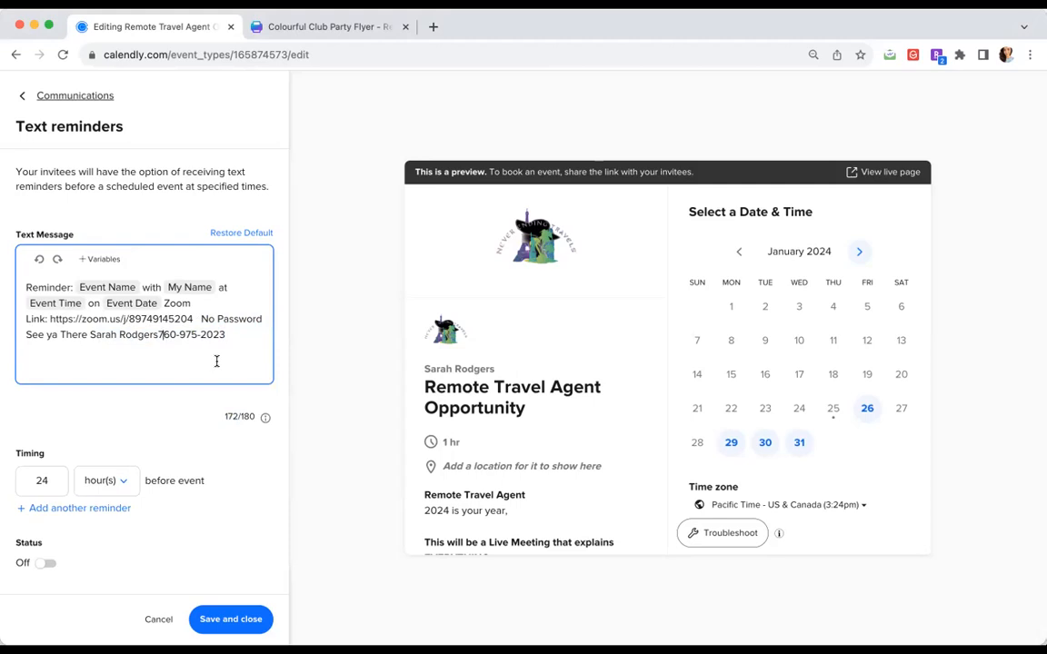
# Set the text reminder's timing to 30 minutes before the event and save the text reminders.
pyautogui.click(42, 480)
pyautogui.write('30')
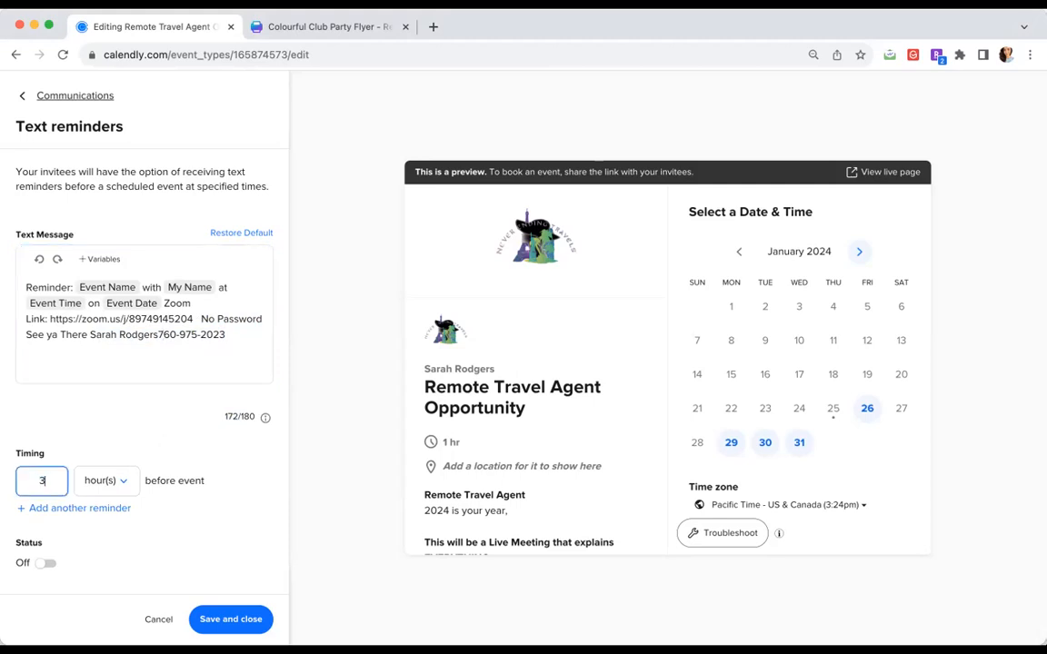
pyautogui.click(115, 491)
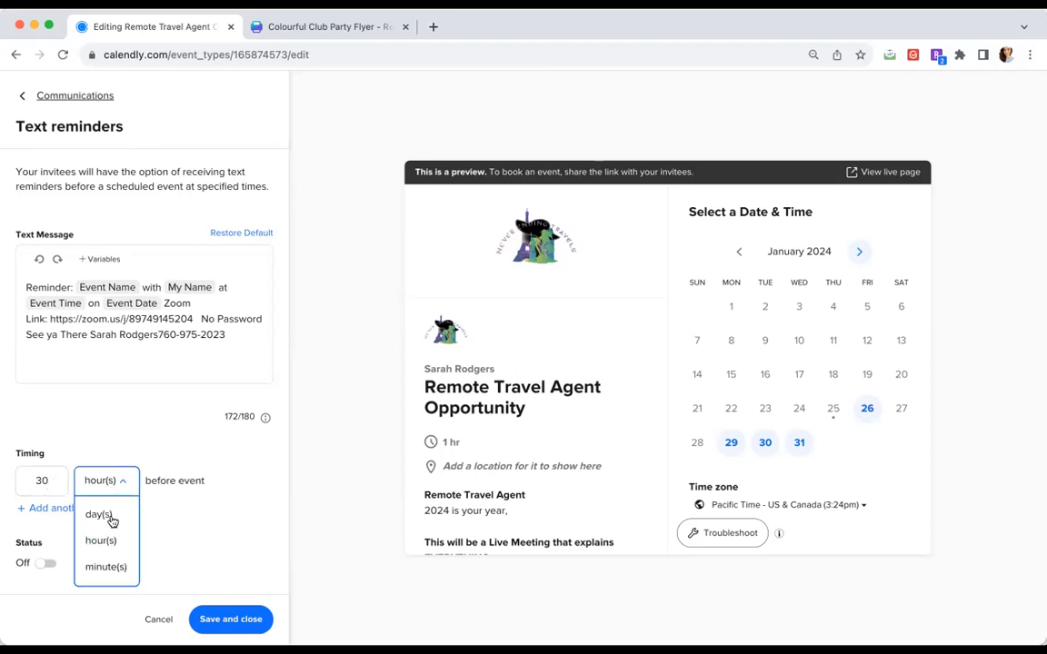
pyautogui.click(113, 567)
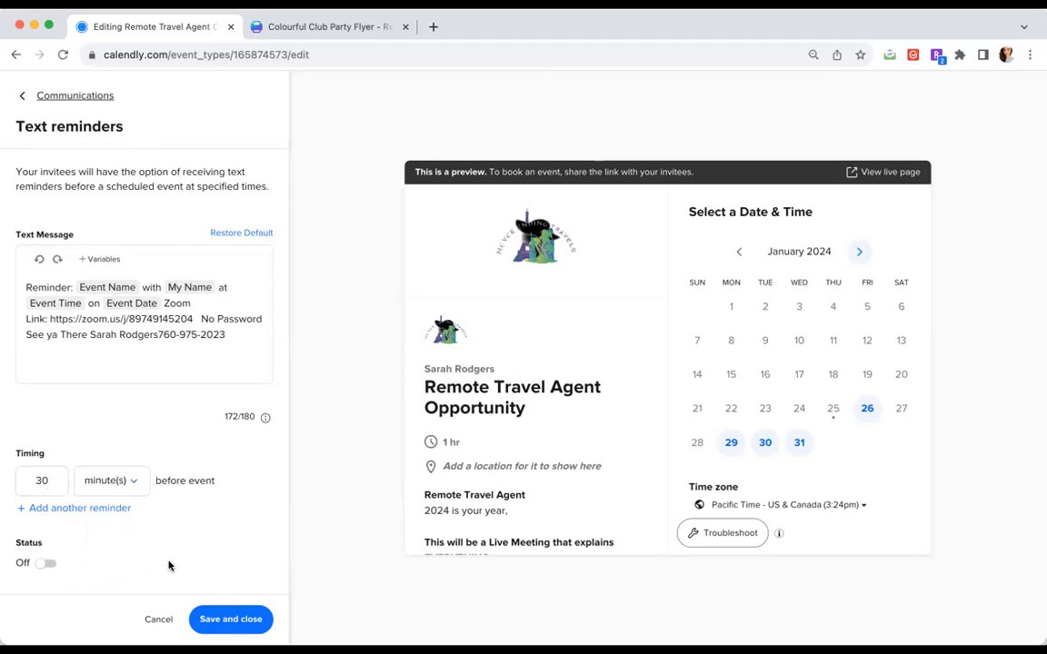
pyautogui.click(245, 625)
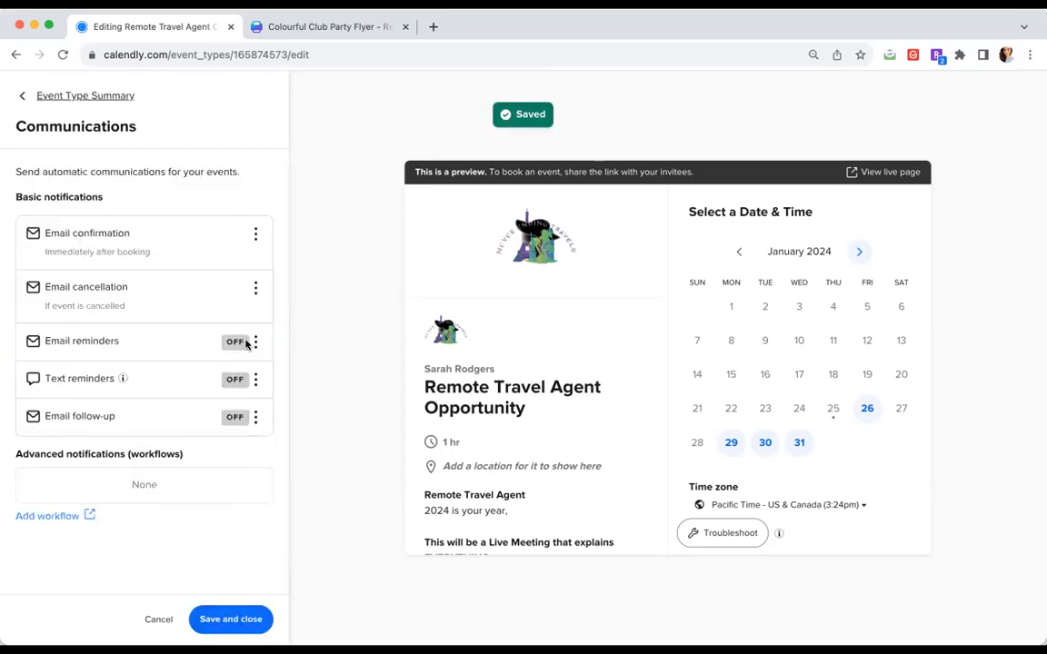
# Turn on the email reminders, text reminders and email follow-up notifications.
pyautogui.click(256, 343)
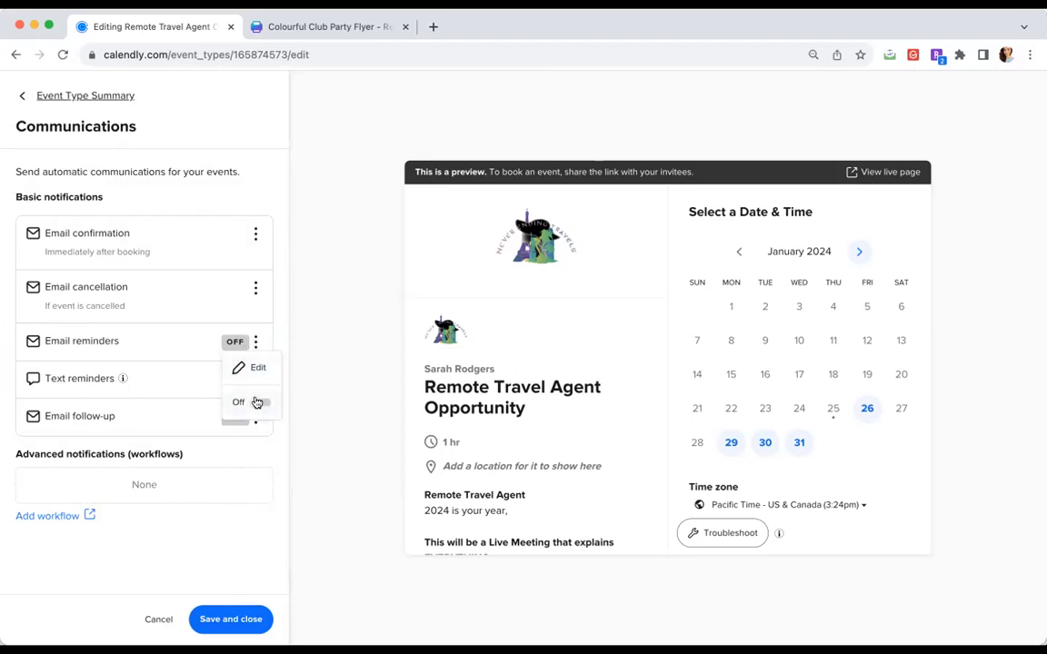
pyautogui.click(264, 405)
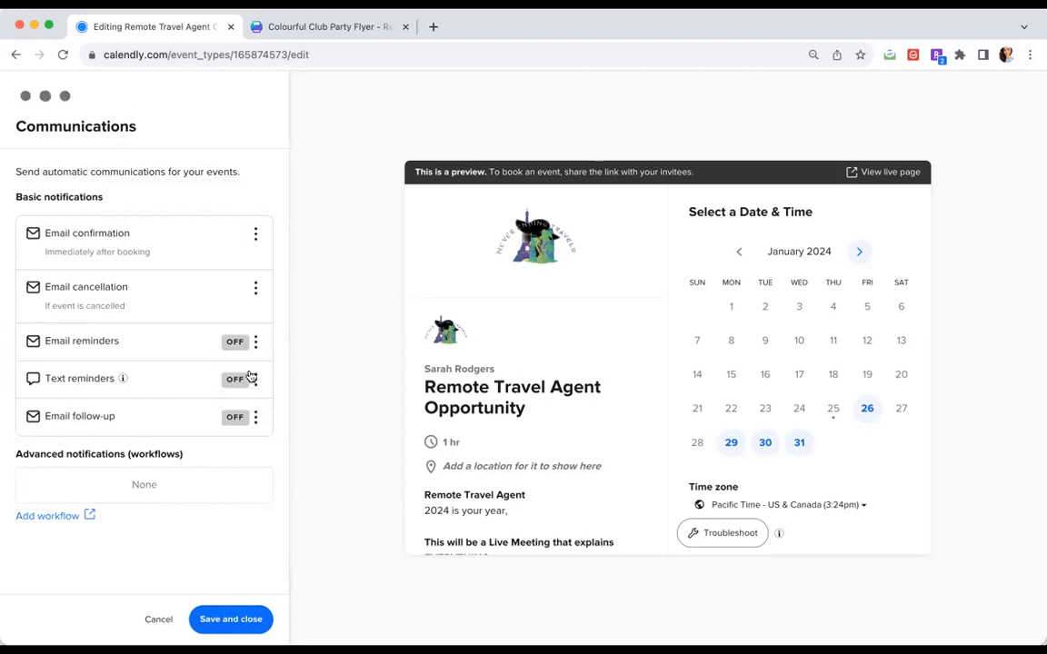
pyautogui.click(256, 412)
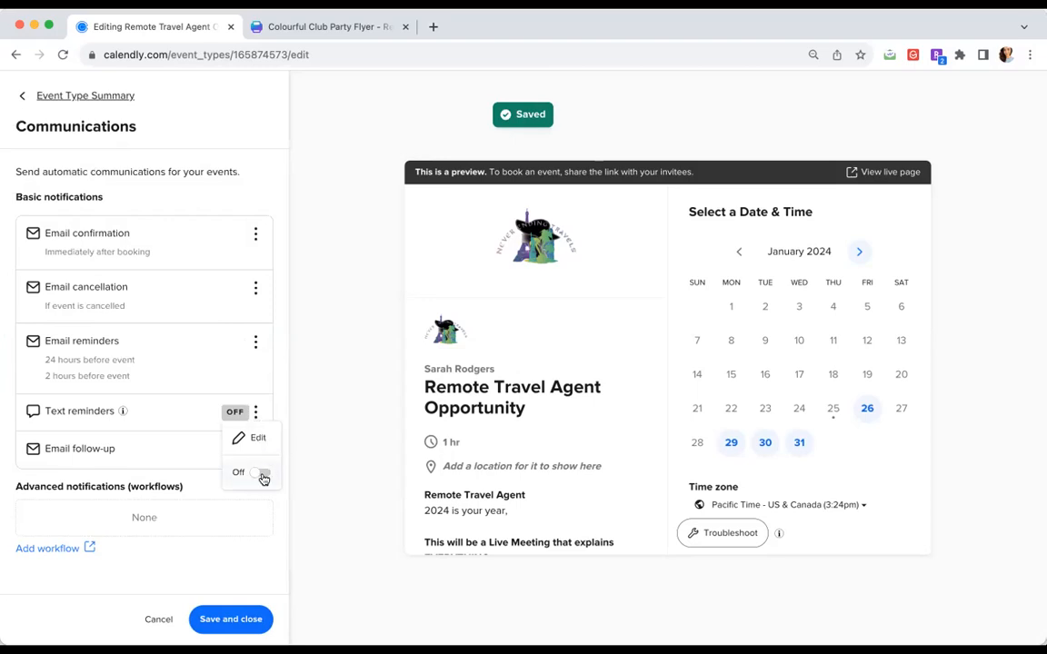
pyautogui.click(262, 477)
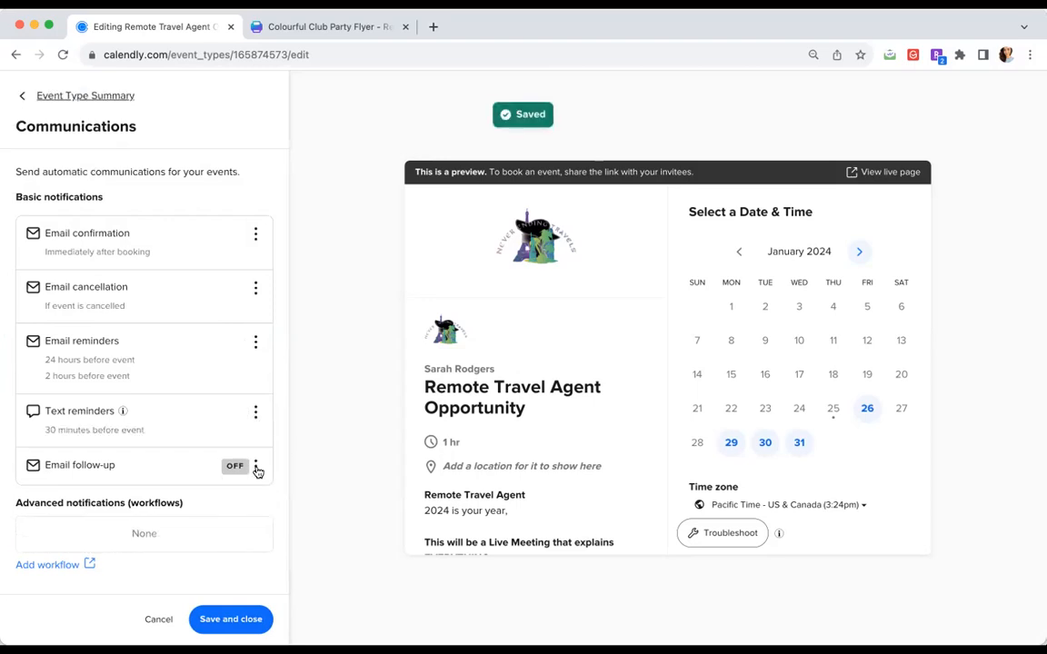
pyautogui.click(256, 466)
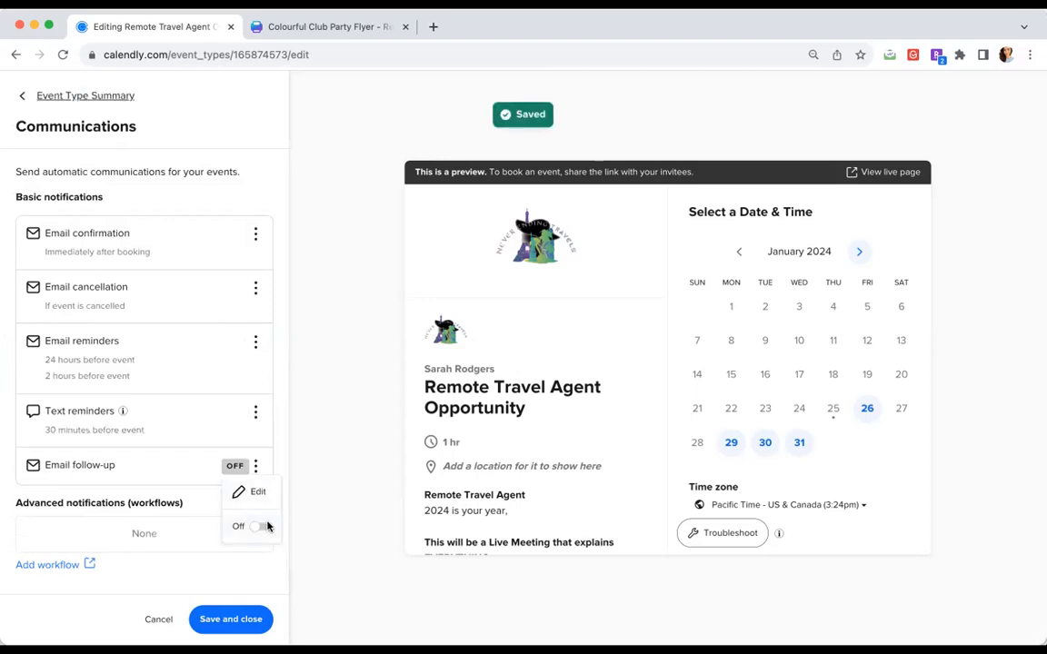
pyautogui.click(267, 530)
# Open the email follow-up for editing and go through its subject, body and timing.
pyautogui.click(255, 466)
pyautogui.click(255, 492)
pyautogui.scroll(-2, 230, 418)
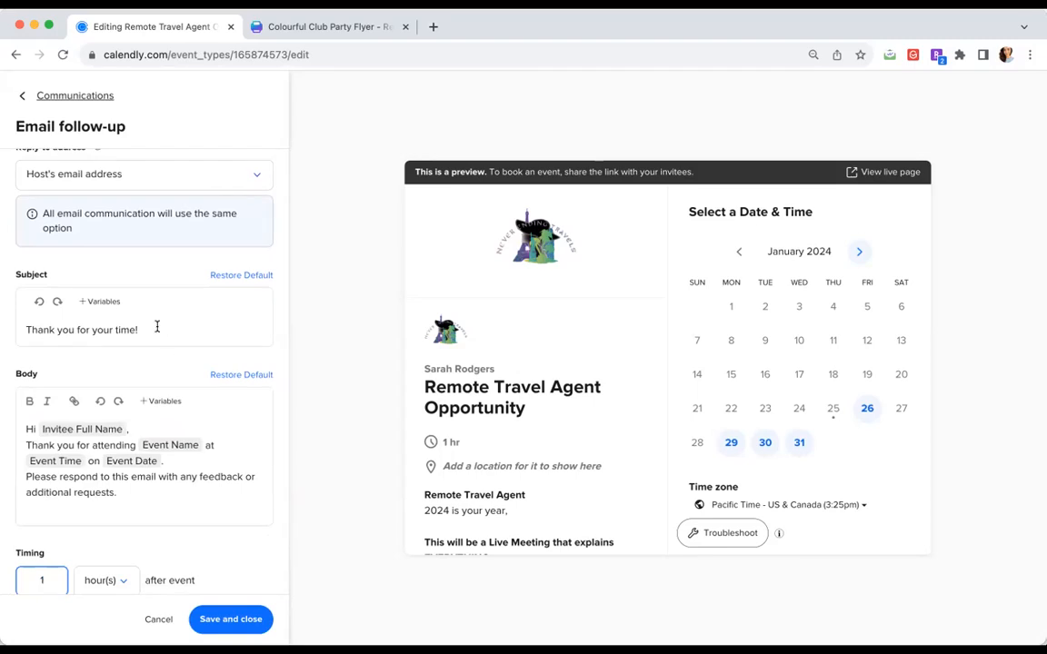
pyautogui.click(157, 326)
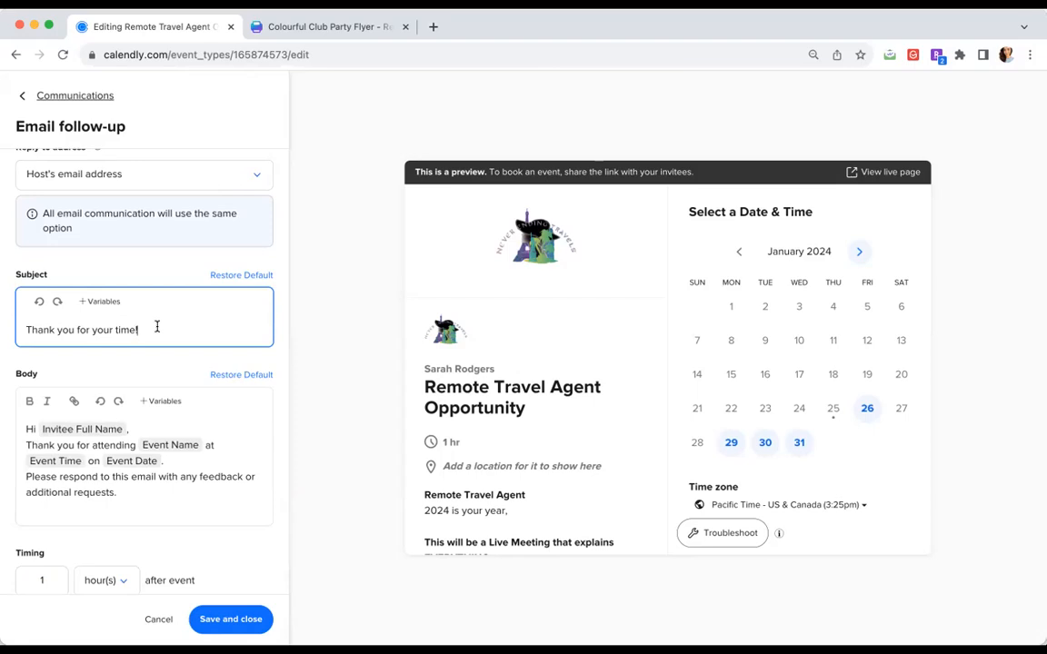
pyautogui.scroll(-1, 157, 327)
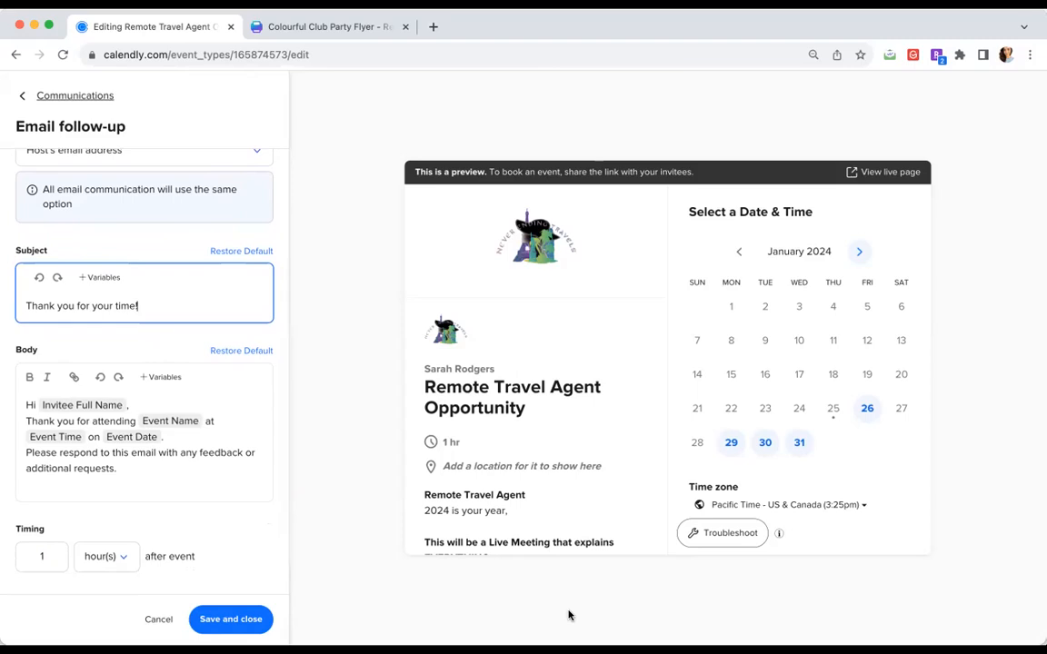
# Insert blank lines after the Event Date sentence in the follow-up body and paste the prepared rescheduling link and contact text there.
pyautogui.click(416, 629)
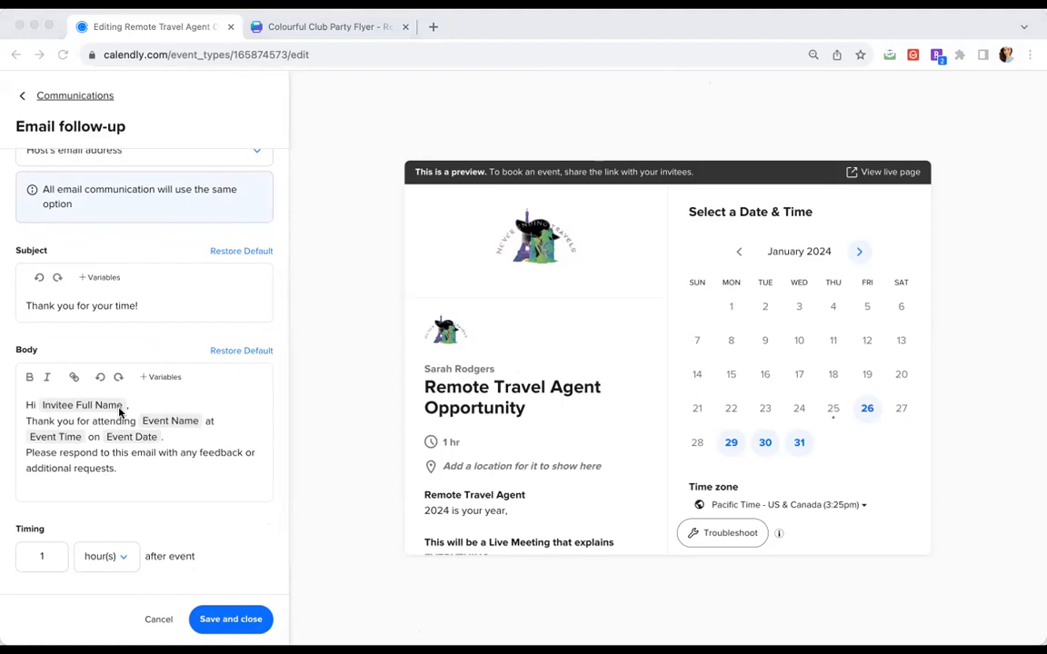
pyautogui.click(177, 439)
pyautogui.click(177, 438)
pyautogui.press('Return')
pyautogui.press('Return')
pyautogui.press('Return')
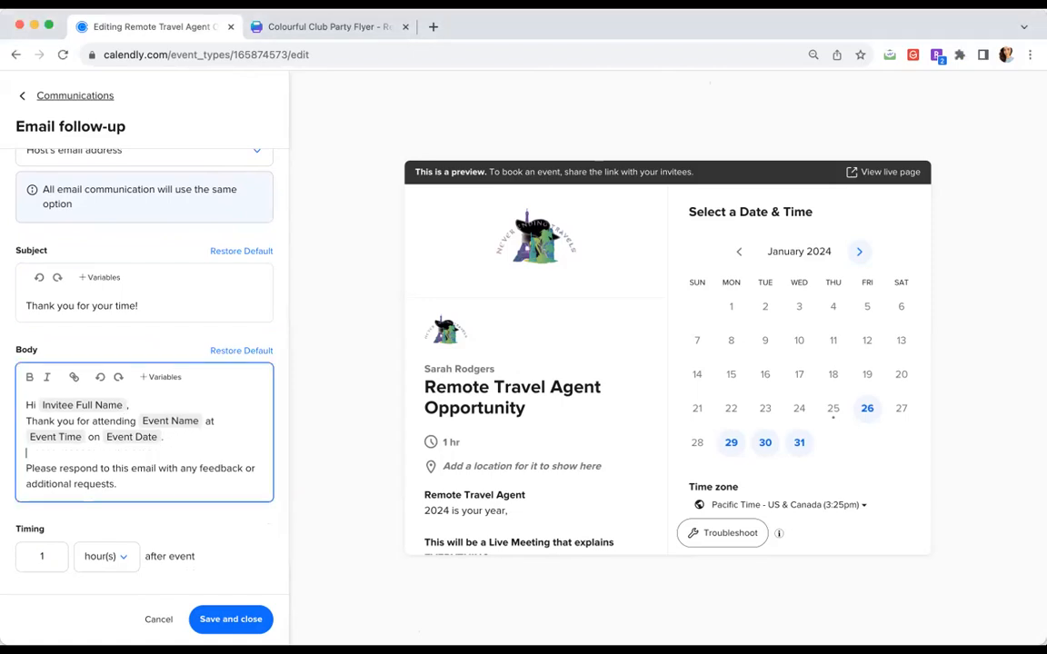
pyautogui.click(50, 461)
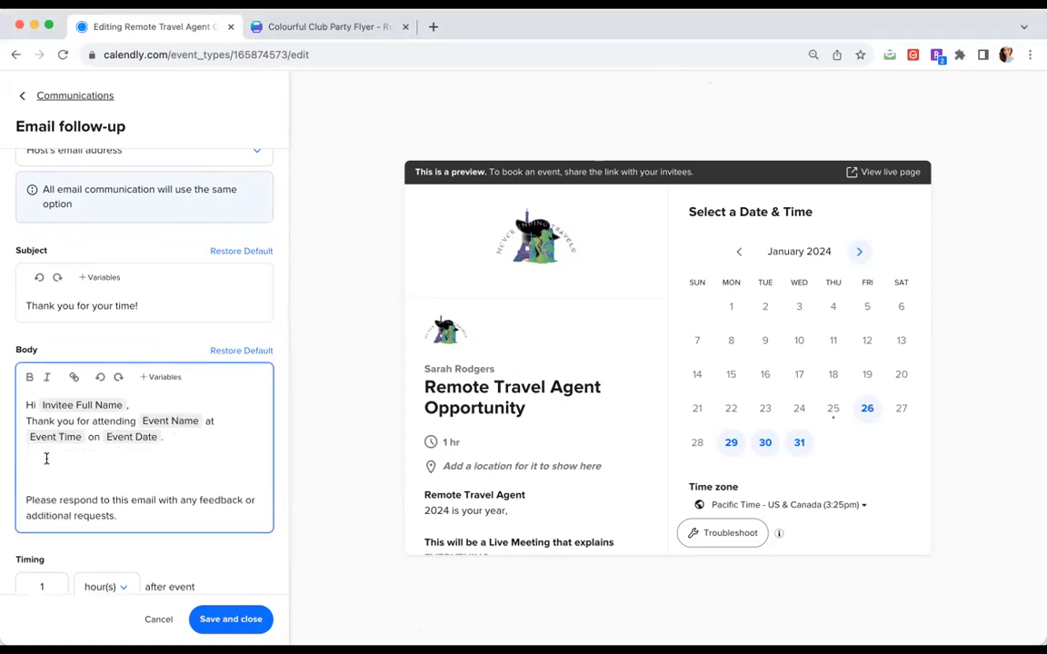
pyautogui.press('super+v')
pyautogui.scroll(-1, 146, 477)
pyautogui.scroll(-3, 153, 477)
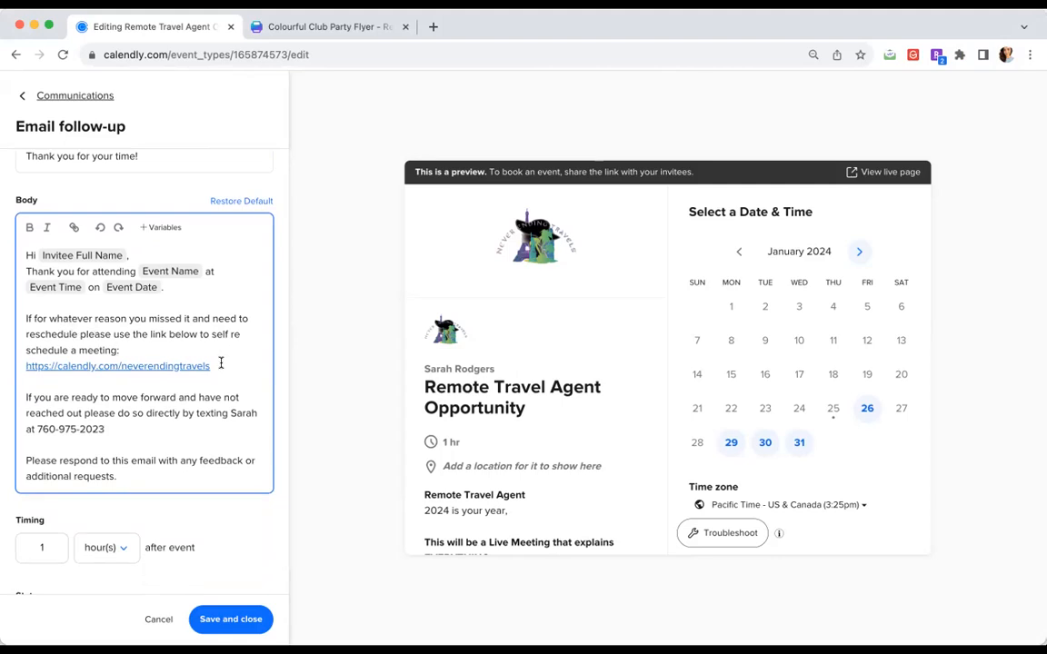
pyautogui.moveTo(215, 363); pyautogui.dragTo(15, 359)
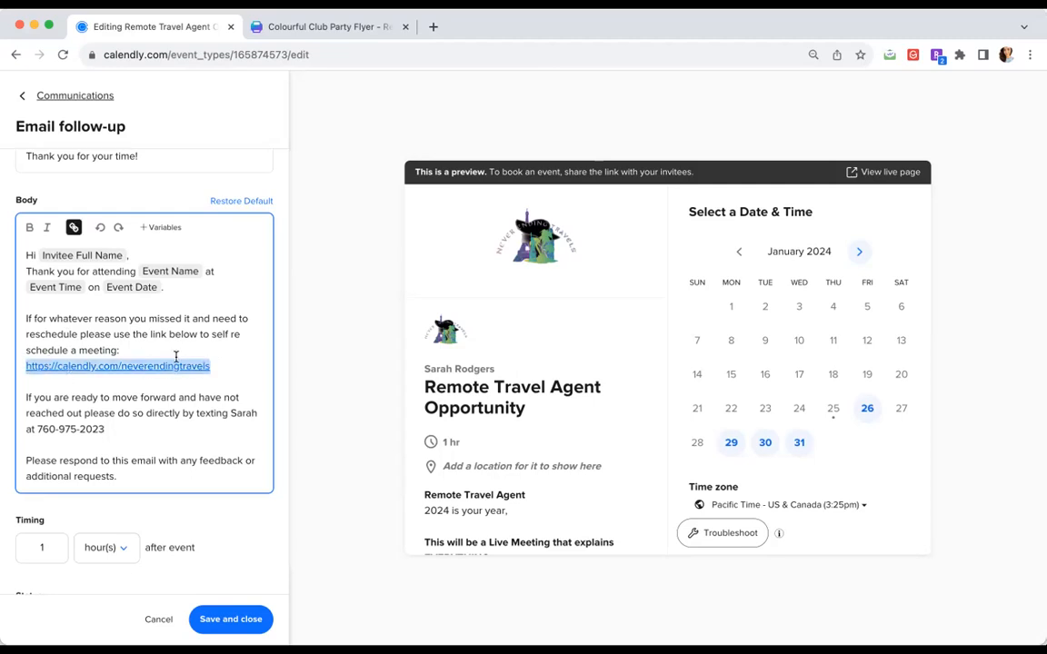
pyautogui.click(235, 364)
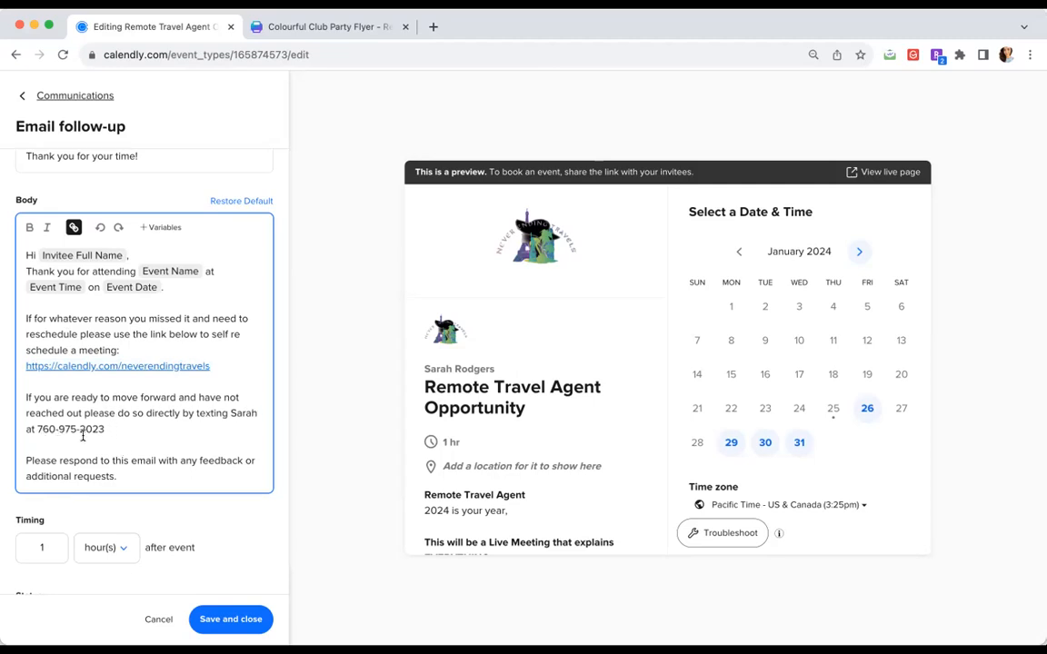
# Delete the closing sentence asking for feedback or additional requests from the follow-up body and save the email follow-up.
pyautogui.moveTo(123, 476); pyautogui.dragTo(6, 451)
pyautogui.press('BackSpace')
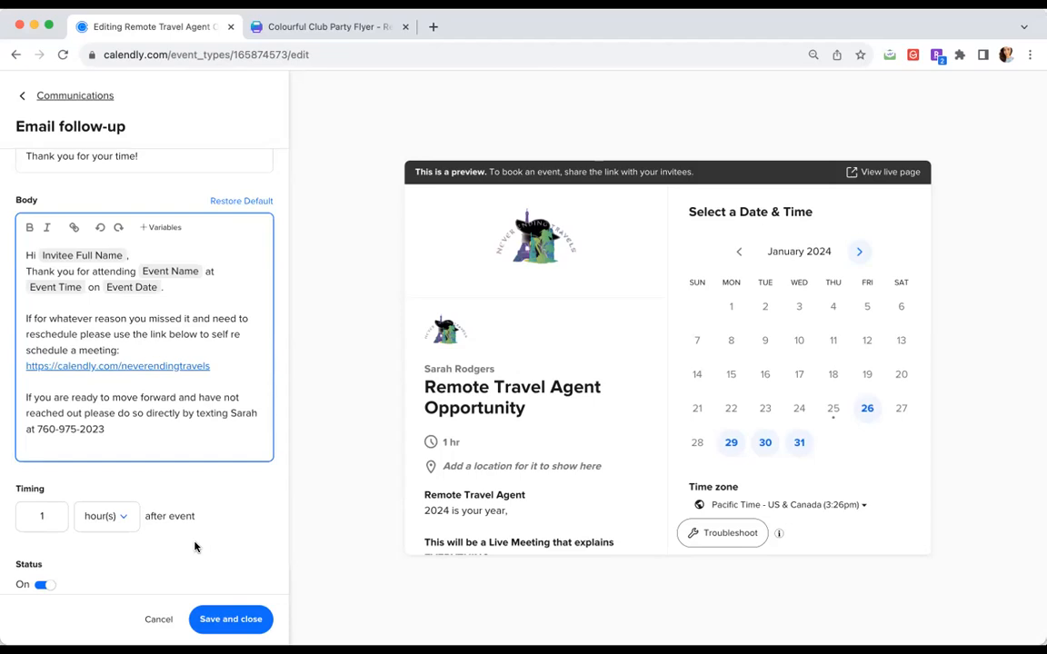
pyautogui.scroll(-1, 195, 547)
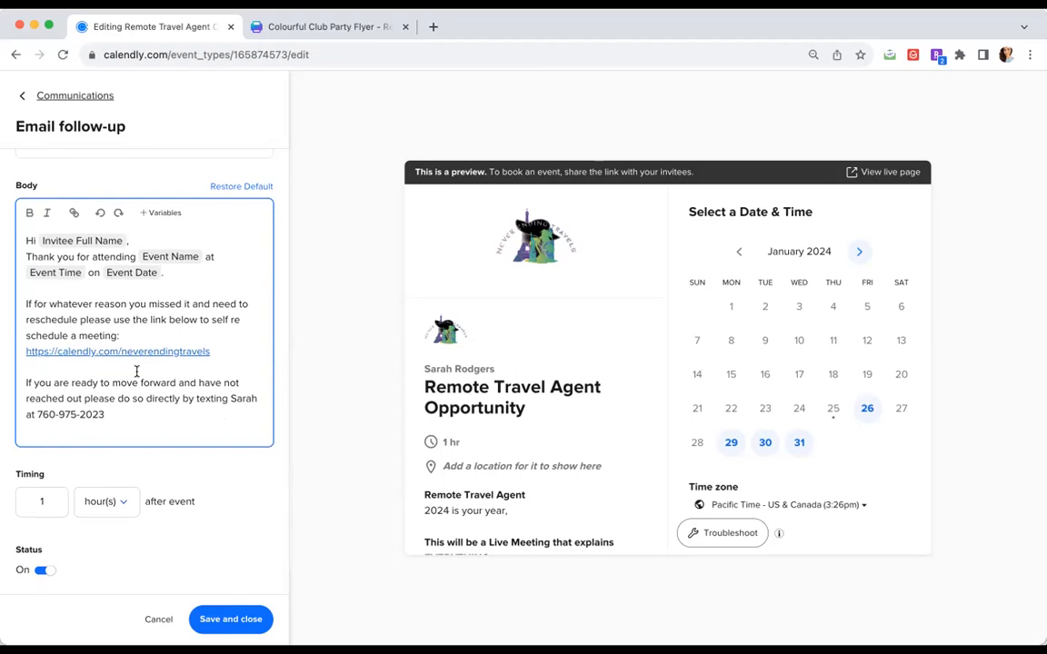
pyautogui.click(213, 620)
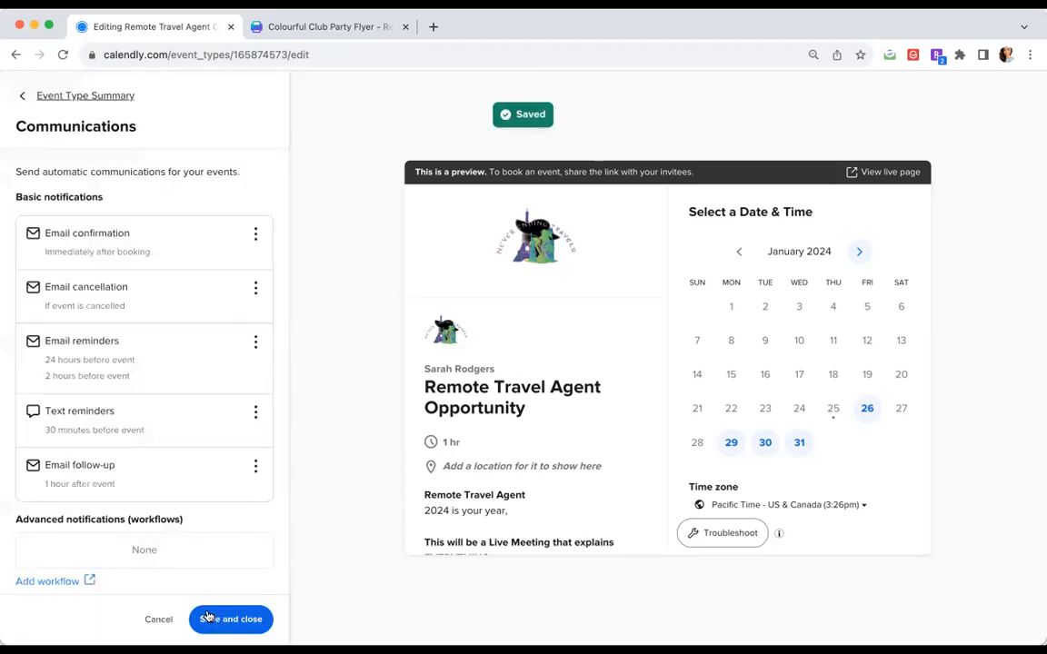
# Save the communications settings and return to the event type summary.
pyautogui.scroll(-1, 182, 513)
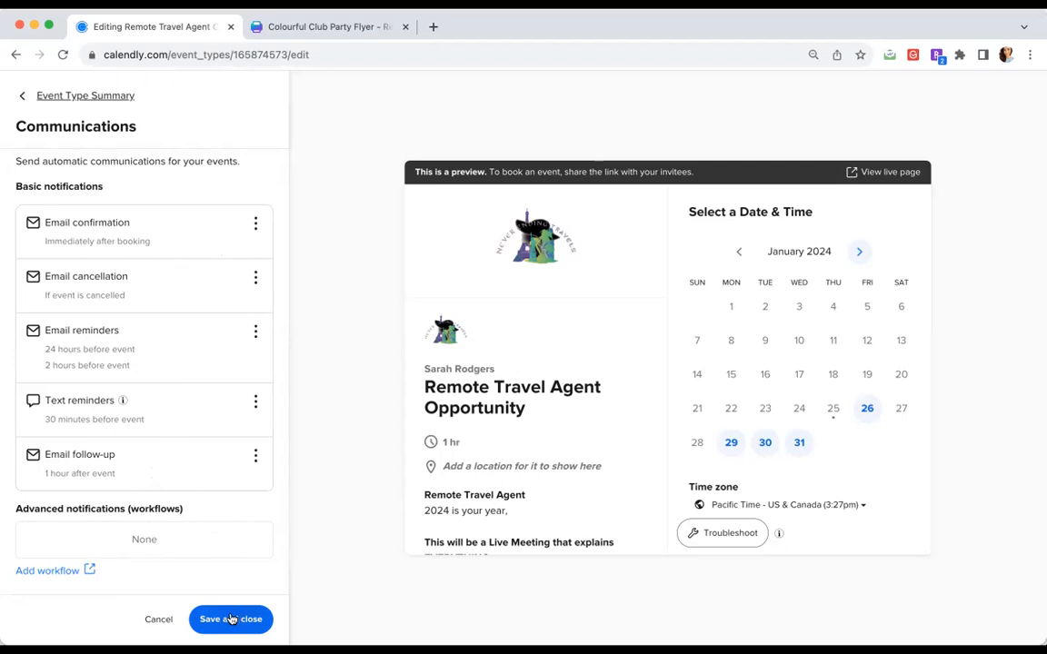
pyautogui.click(232, 619)
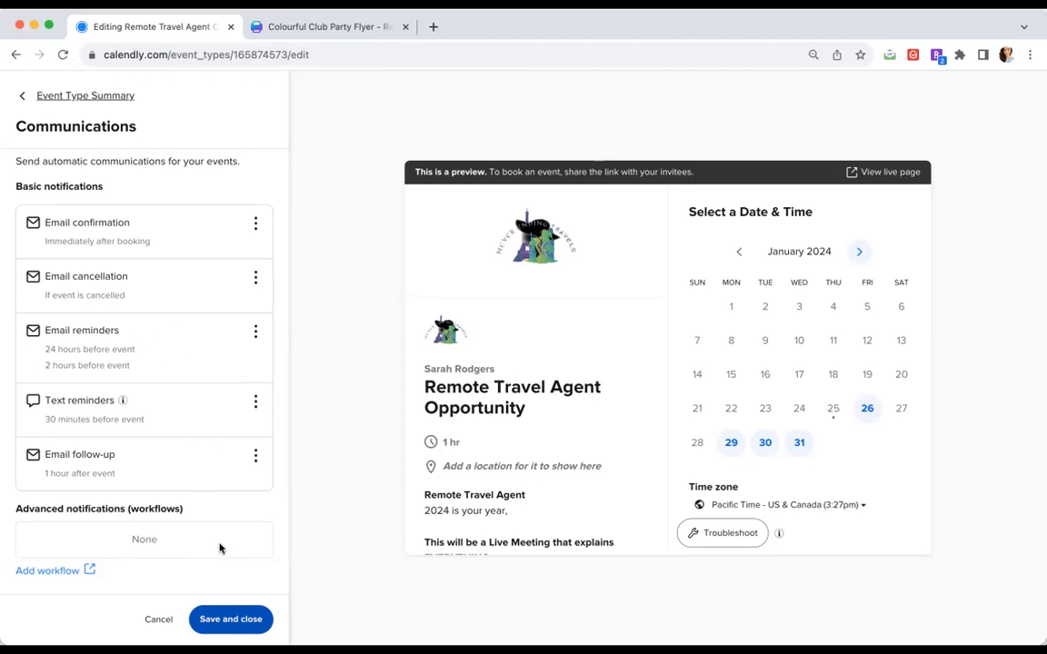
pyautogui.click(236, 622)
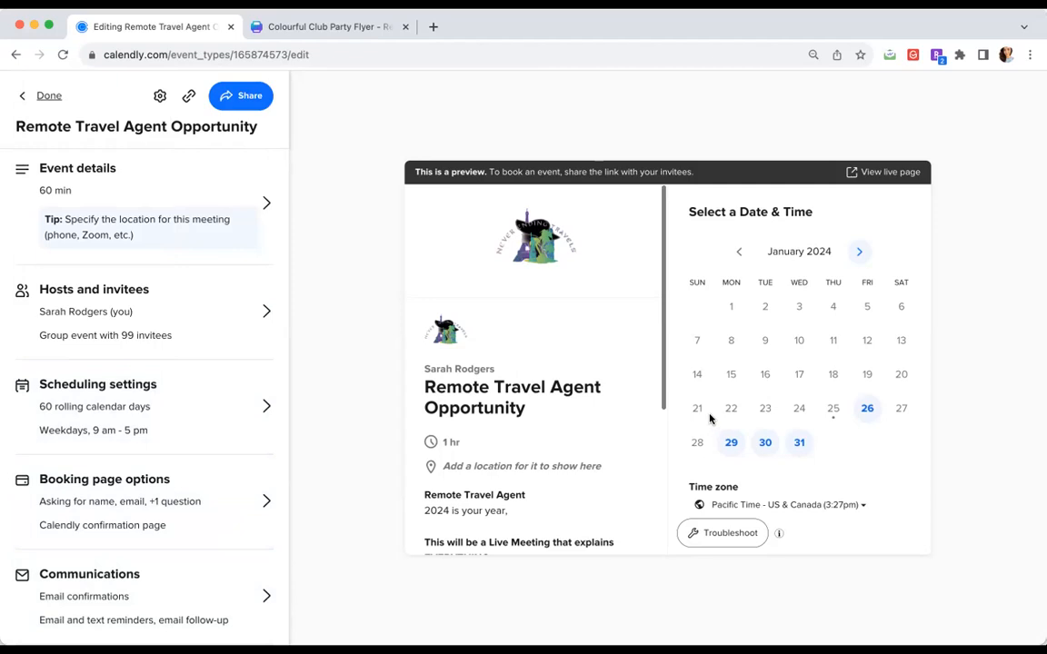
# In the scheduling settings, limit the date range to 2 calendar days into the future.
pyautogui.click(196, 429)
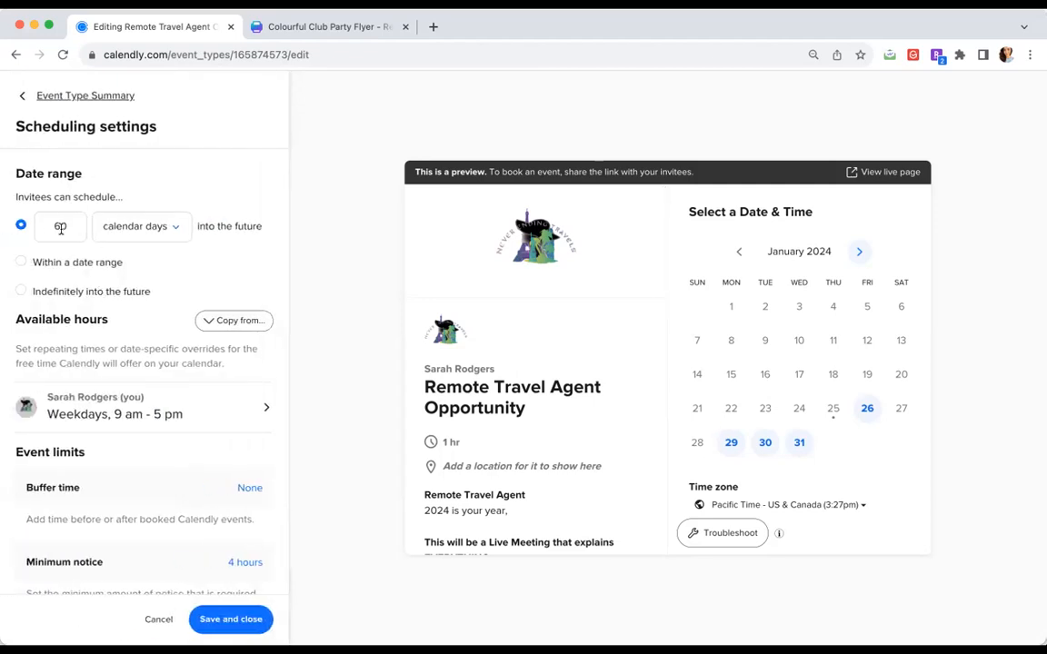
pyautogui.moveTo(55, 225); pyautogui.dragTo(80, 229)
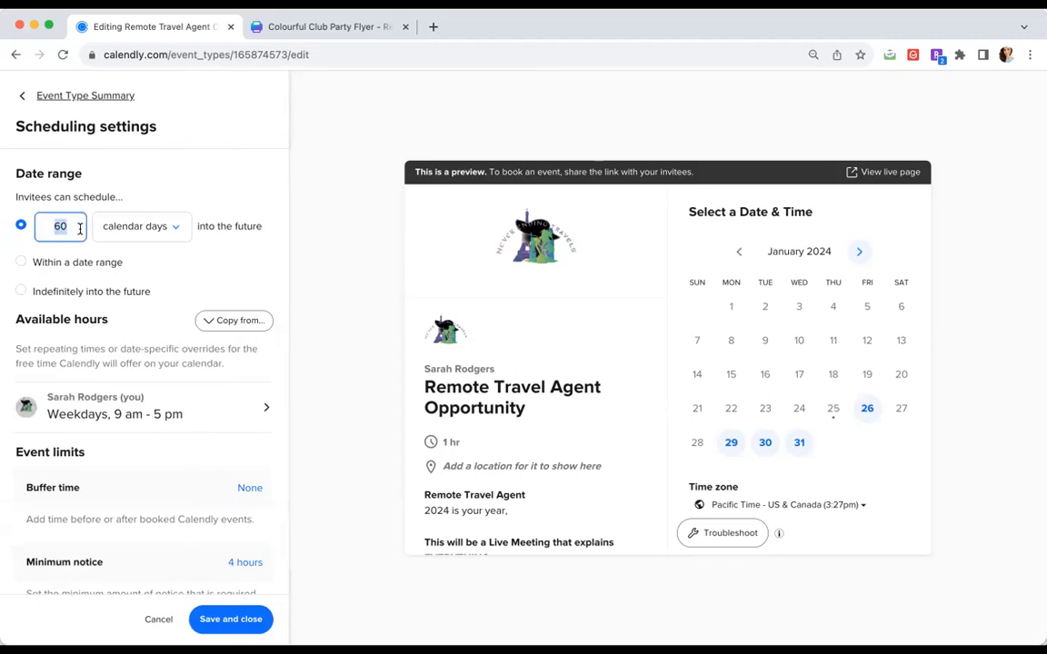
pyautogui.write('2')
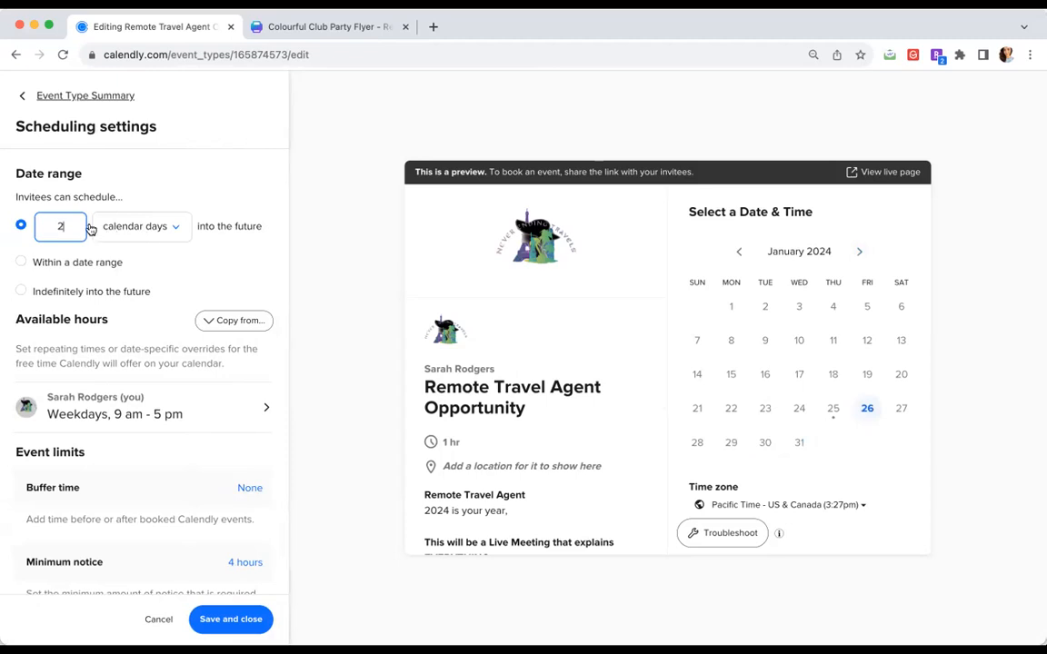
pyautogui.click(22, 291)
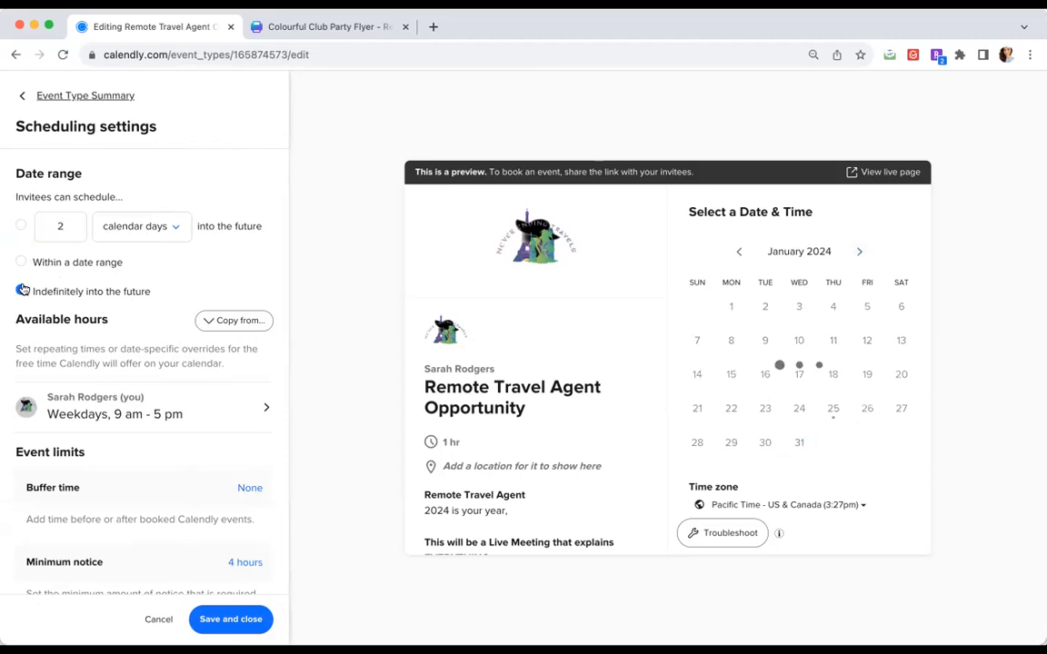
pyautogui.click(20, 224)
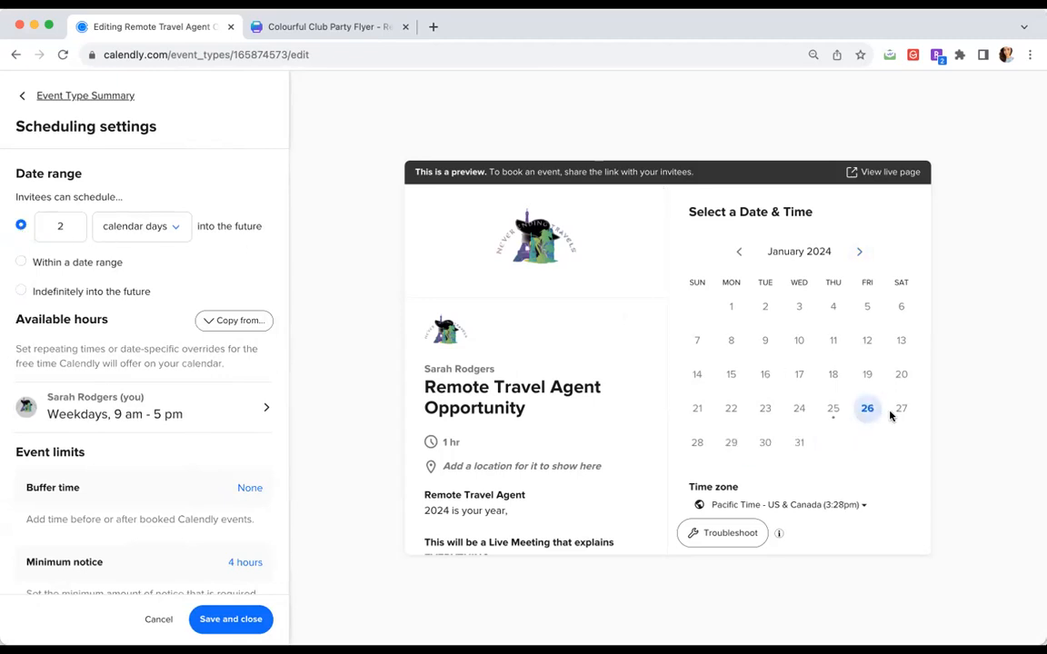
pyautogui.scroll(-5, 564, 444)
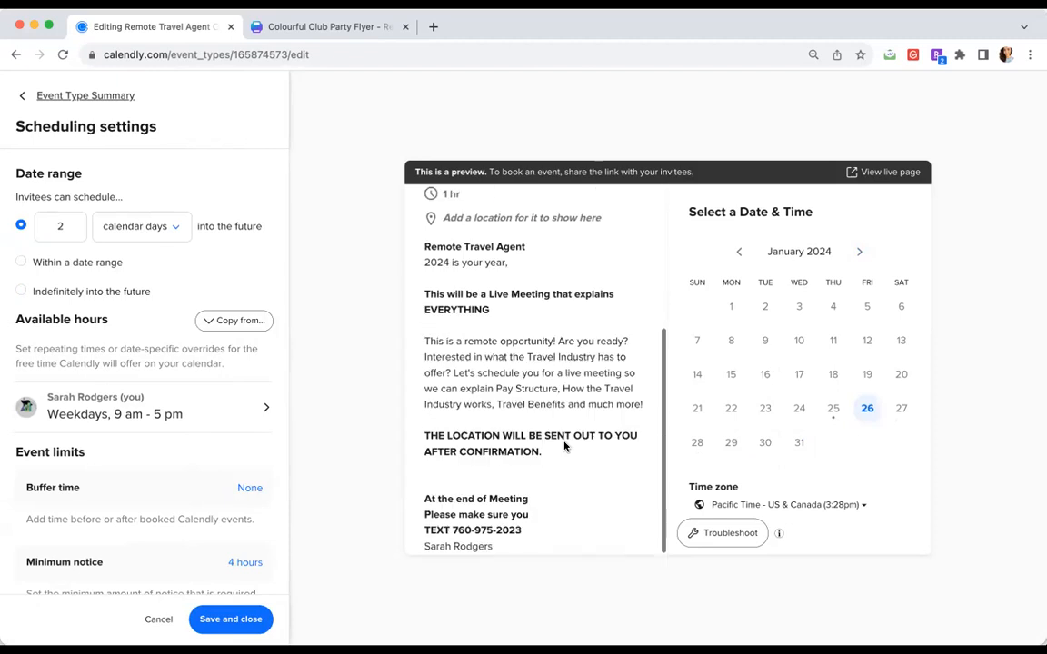
pyautogui.scroll(2, 563, 446)
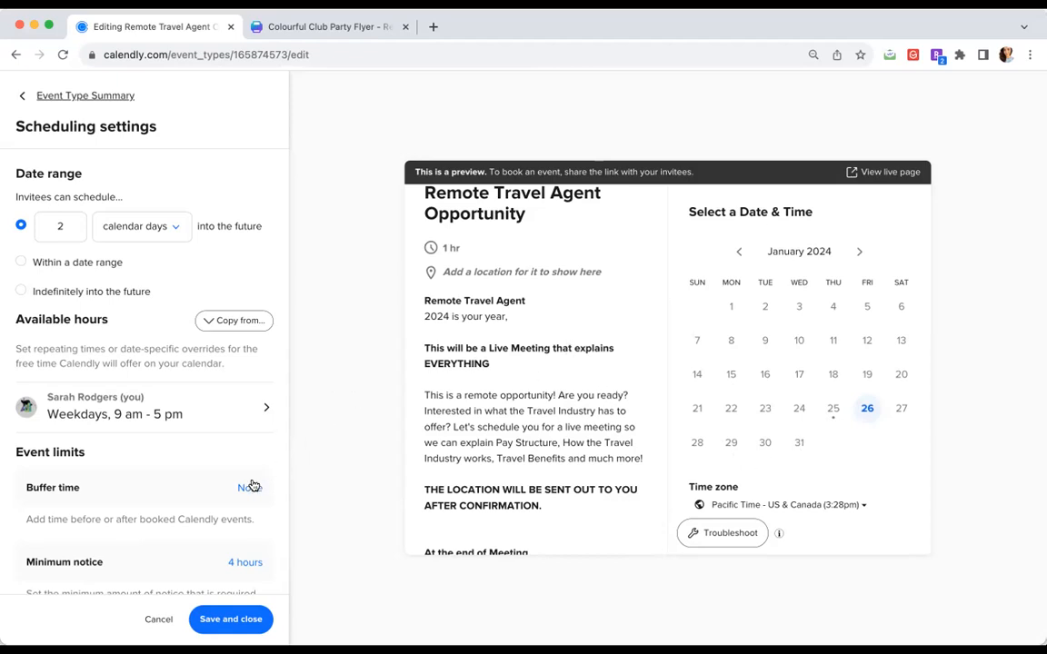
pyautogui.scroll(-3, 253, 487)
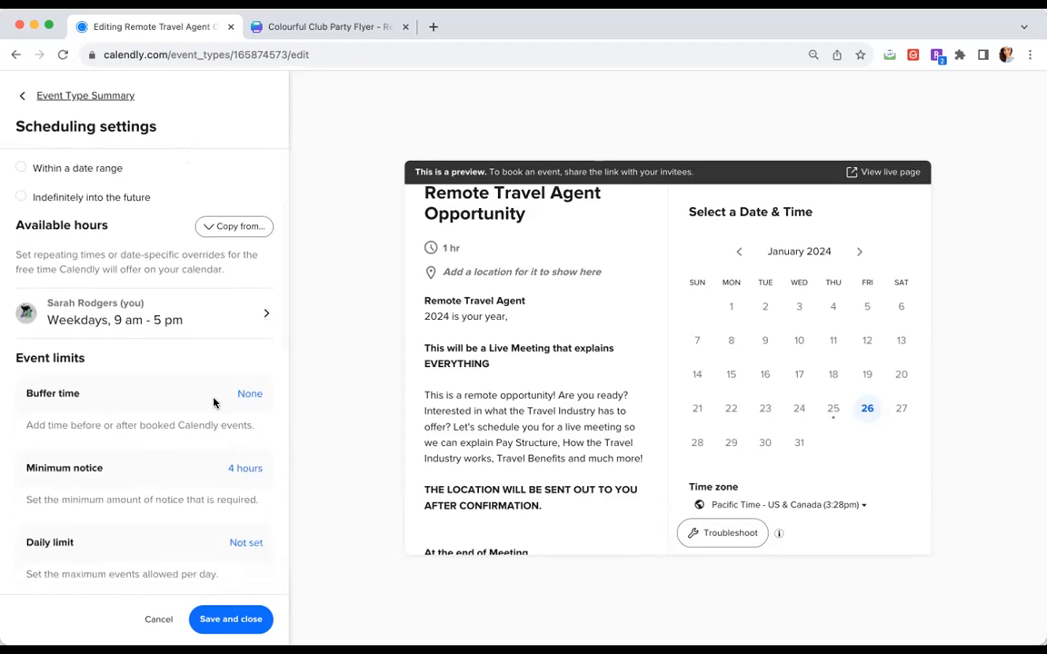
# Open the host's available hours, switch the schedule from working hours to custom hours, and make Friday unavailable.
pyautogui.scroll(3, 213, 403)
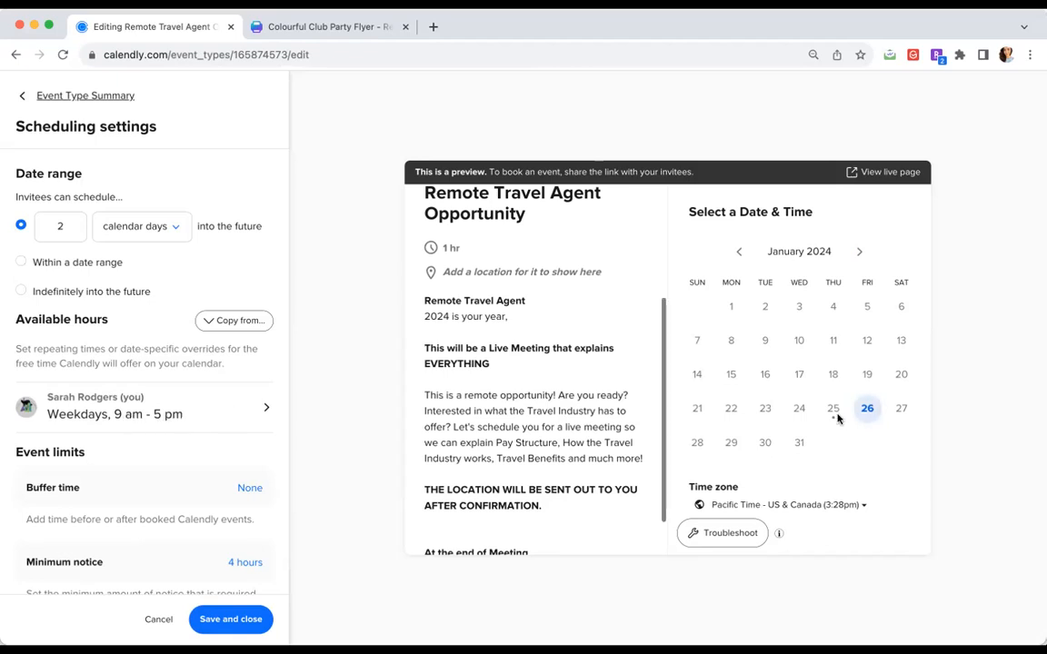
pyautogui.click(242, 416)
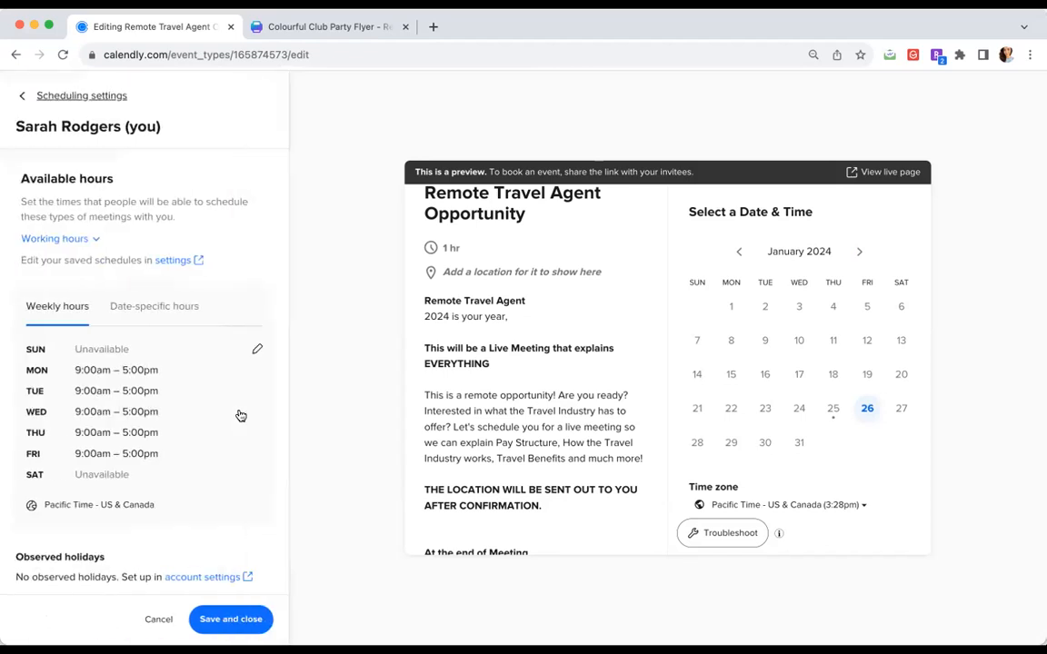
pyautogui.scroll(-1, 241, 416)
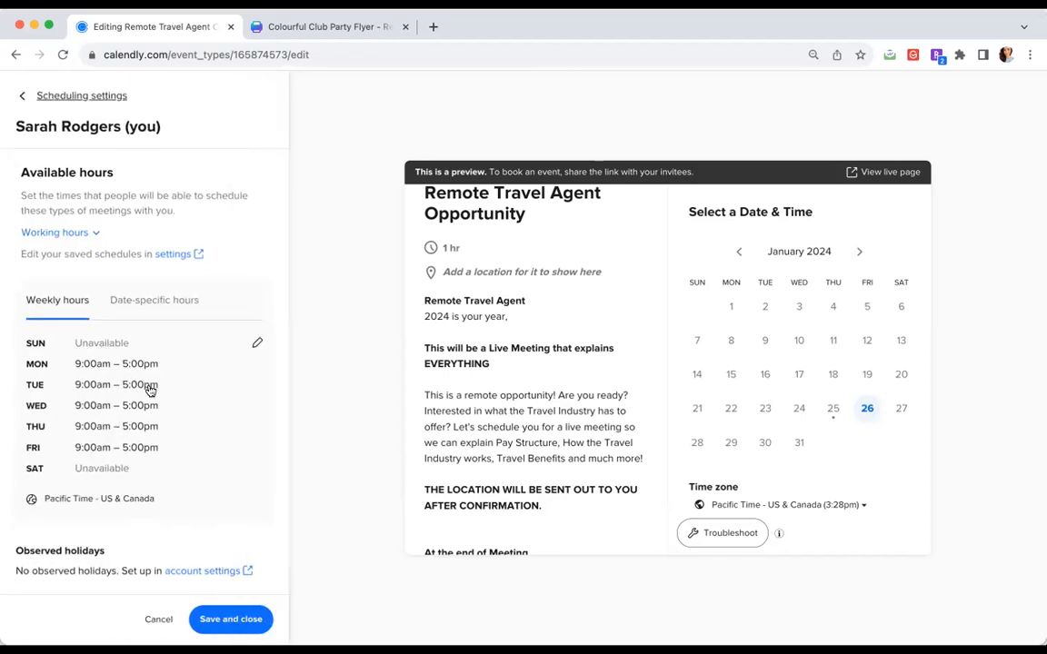
pyautogui.click(75, 235)
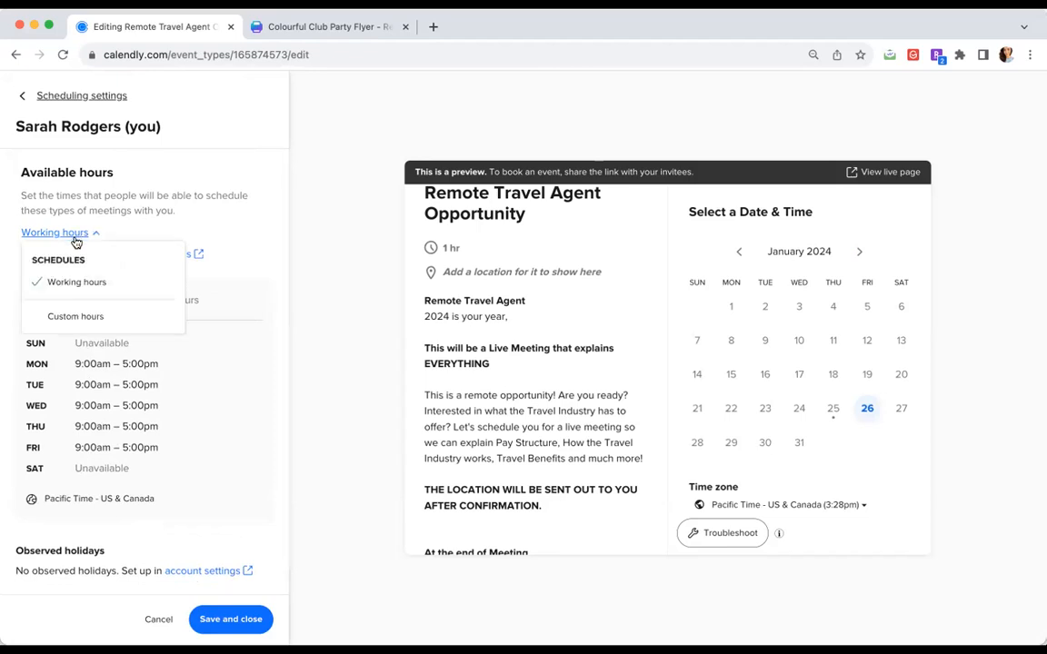
pyautogui.click(92, 318)
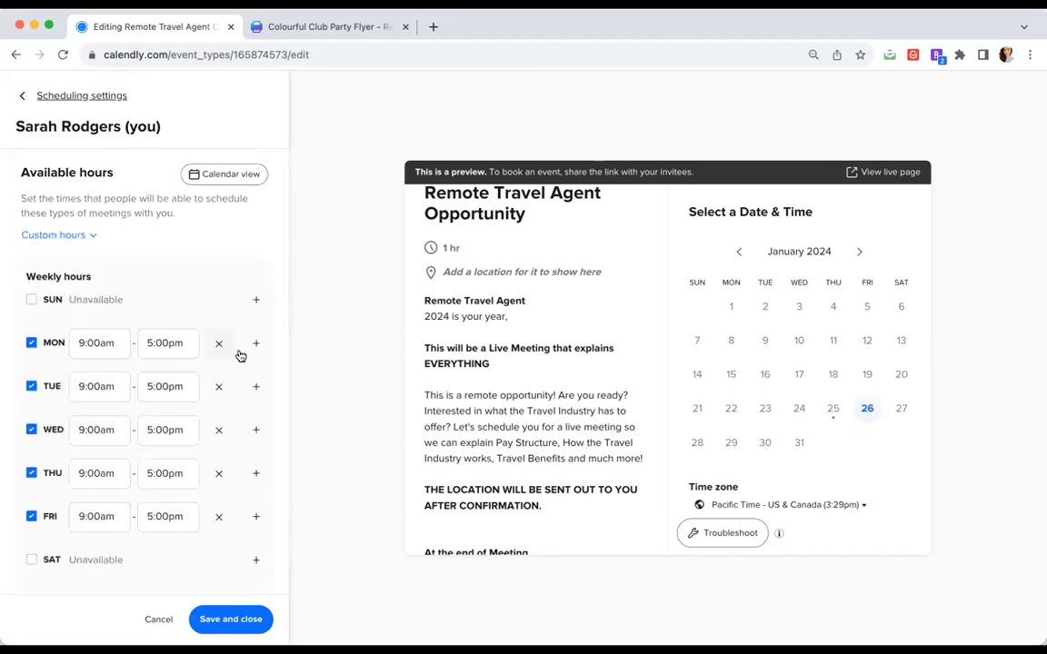
pyautogui.click(30, 516)
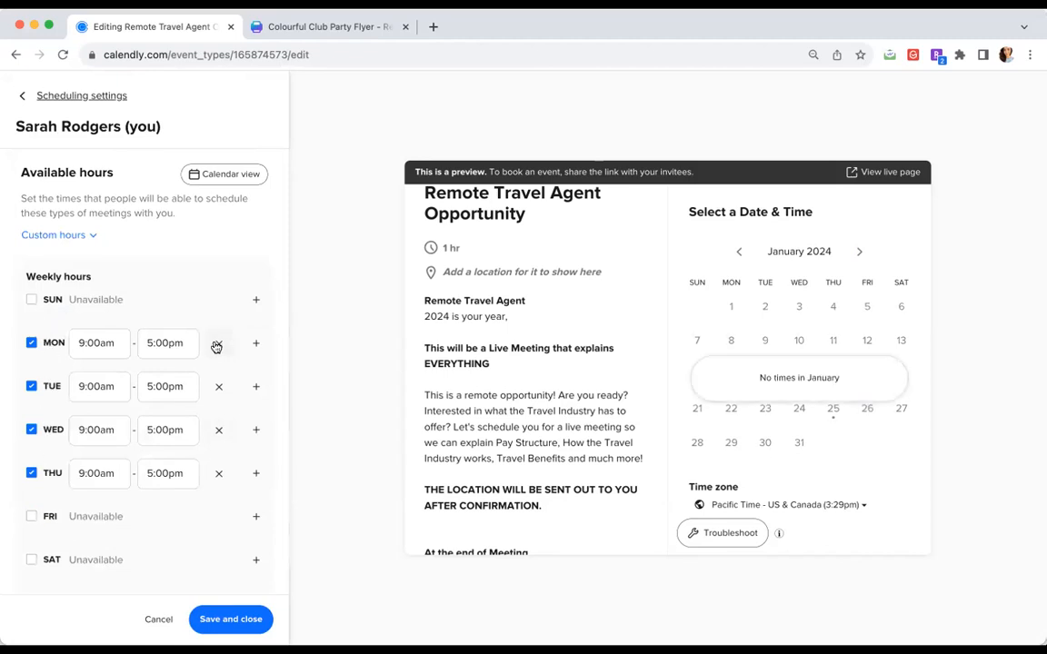
# Set Monday's availability to two time slots, 11:00am to 12:00pm and 3:00pm to 4:00pm.
pyautogui.click(113, 343)
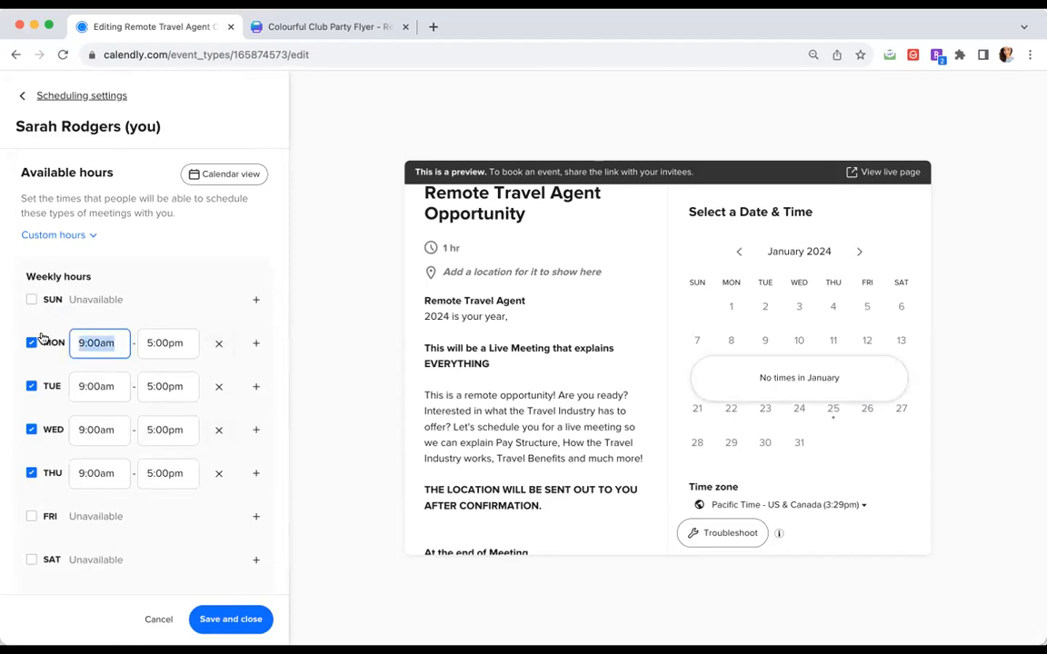
pyautogui.write('11:00am')
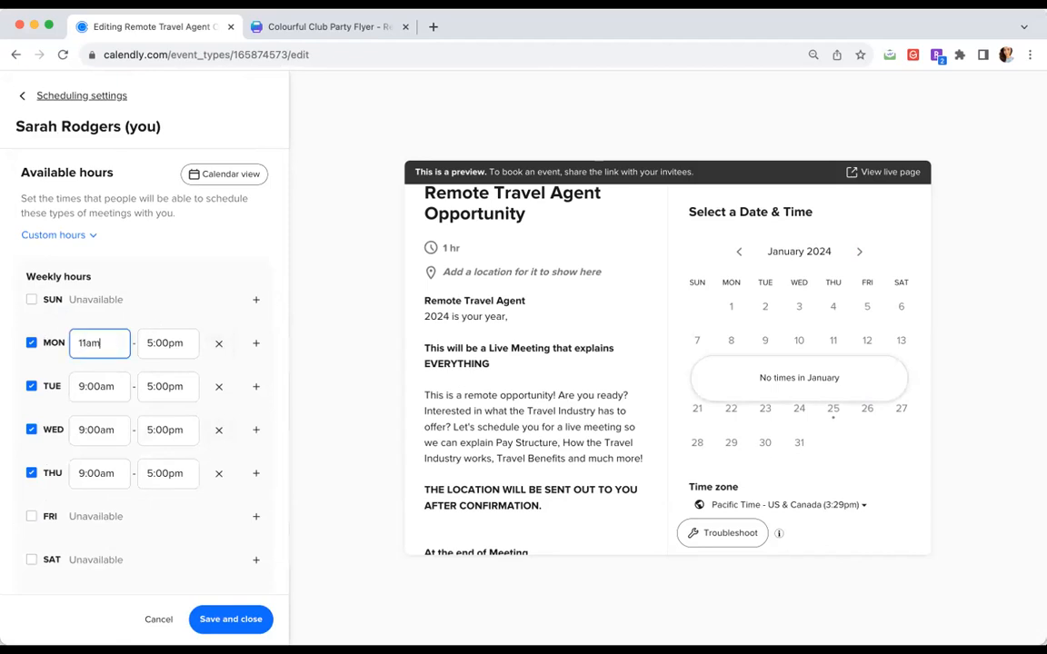
pyautogui.press('Tab')
pyautogui.write('12pm')
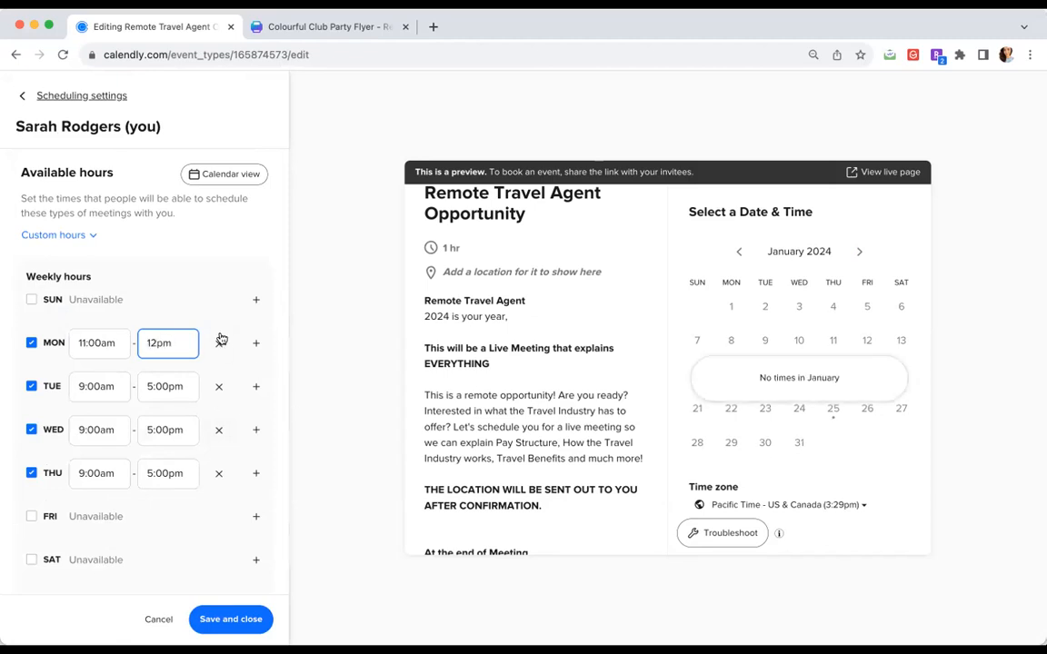
pyautogui.click(258, 345)
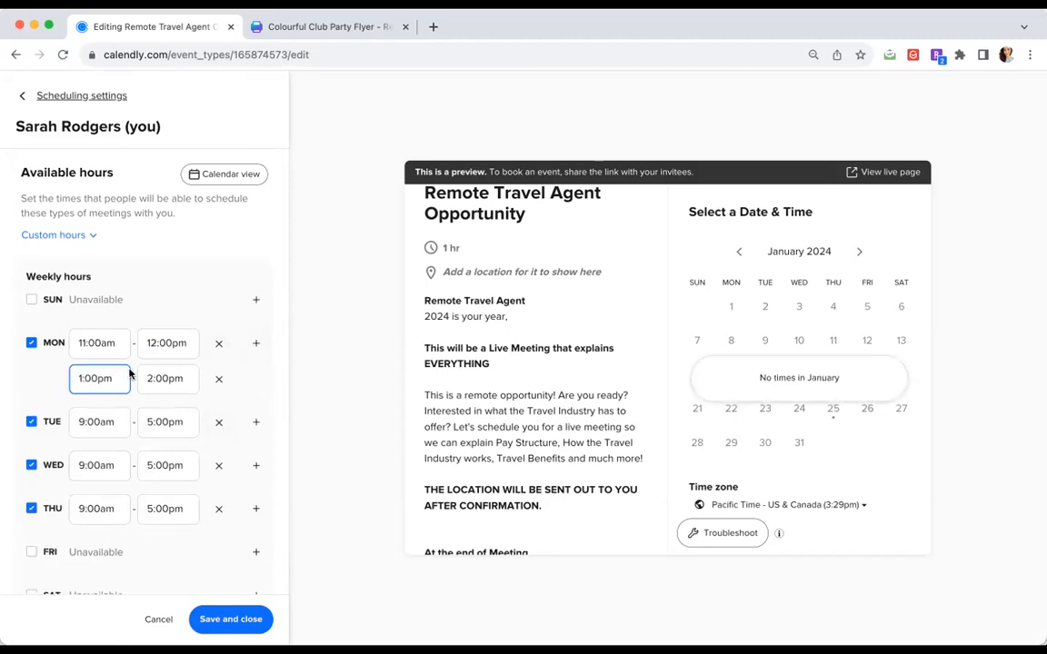
pyautogui.moveTo(116, 376); pyautogui.dragTo(37, 373)
pyautogui.write('3pm')
pyautogui.press('Tab')
pyautogui.write('4pm')
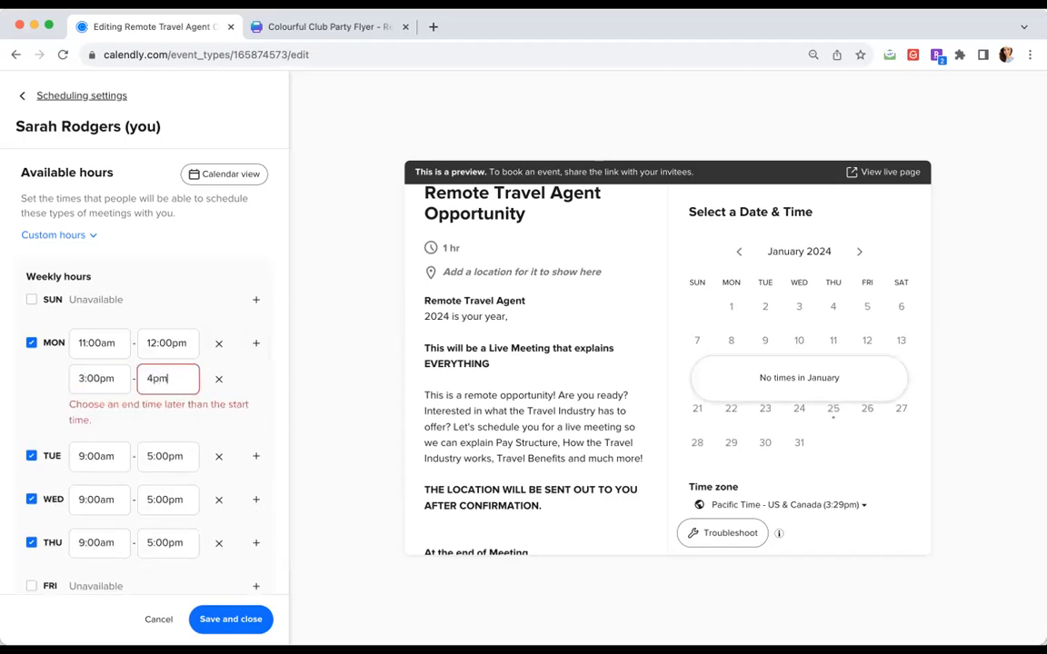
pyautogui.click(164, 455)
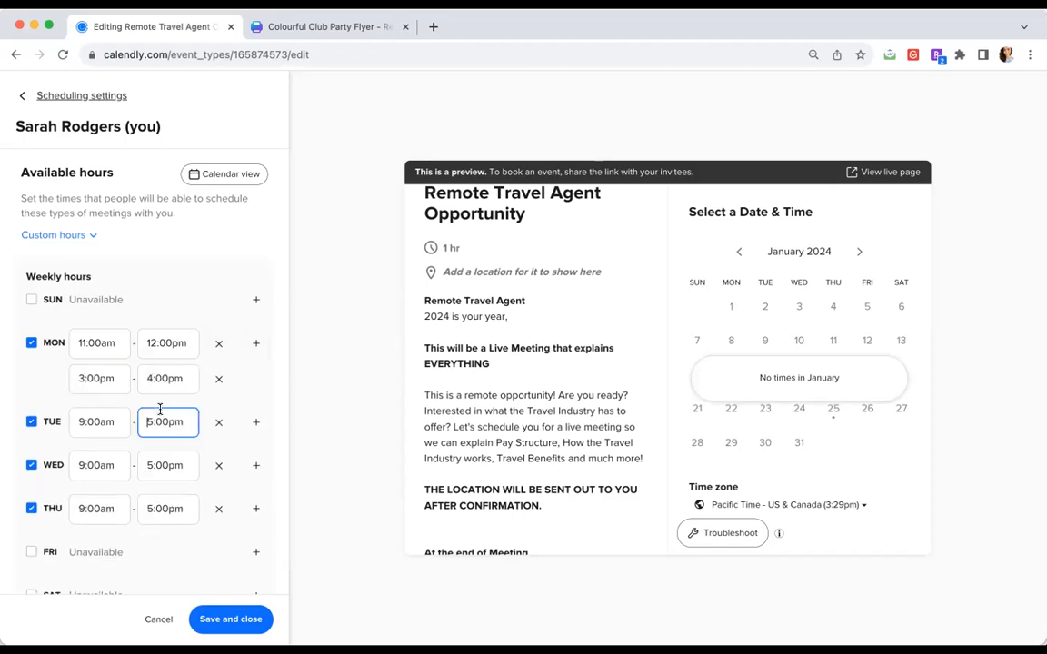
# Set Tuesday's availability to two time slots, 11:00am to 12:00pm and 3:00pm to 4:00pm.
pyautogui.click(88, 422)
pyautogui.write('11am')
pyautogui.press('Tab')
pyautogui.write('12pm')
pyautogui.click(256, 422)
pyautogui.moveTo(116, 459); pyautogui.dragTo(30, 458)
pyautogui.write('3pm')
pyautogui.press('Tab')
pyautogui.write('4pm')
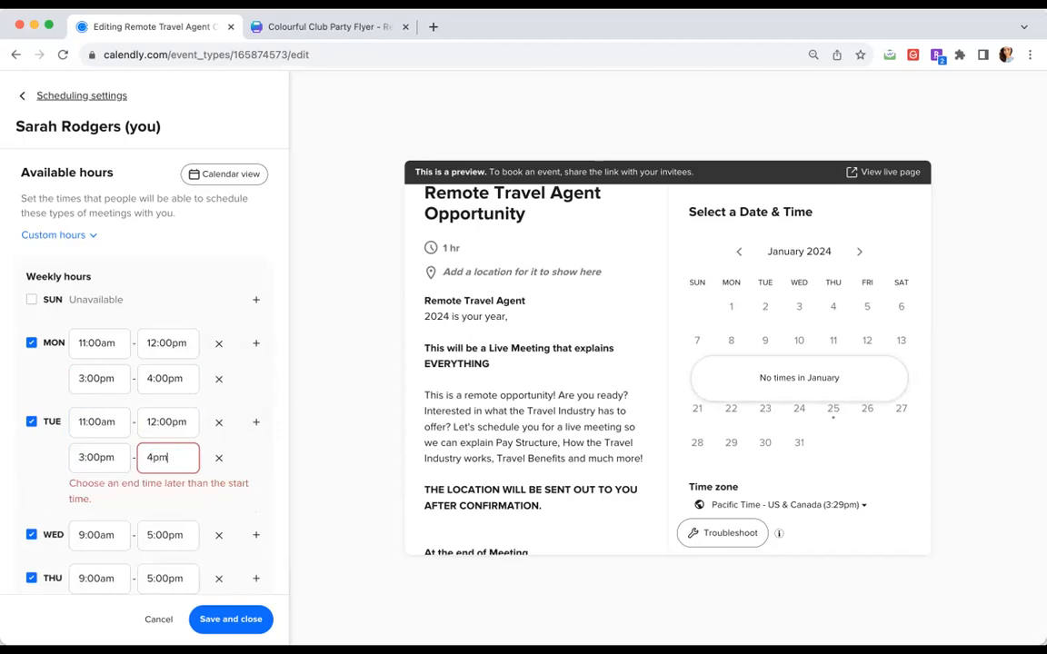
pyautogui.click(100, 482)
# Replace Wednesday's hours with two time slots, 11:00am to 12:00pm and 3:00pm to 4:00pm.
pyautogui.click(218, 500)
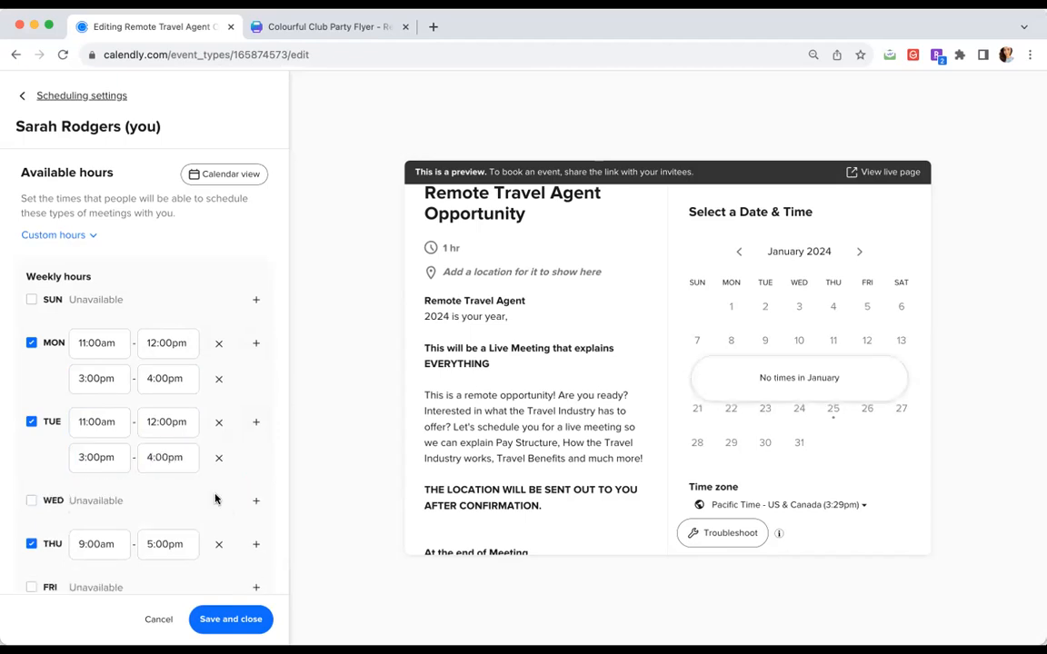
pyautogui.click(256, 498)
pyautogui.moveTo(118, 501); pyautogui.dragTo(41, 500)
pyautogui.write('11')
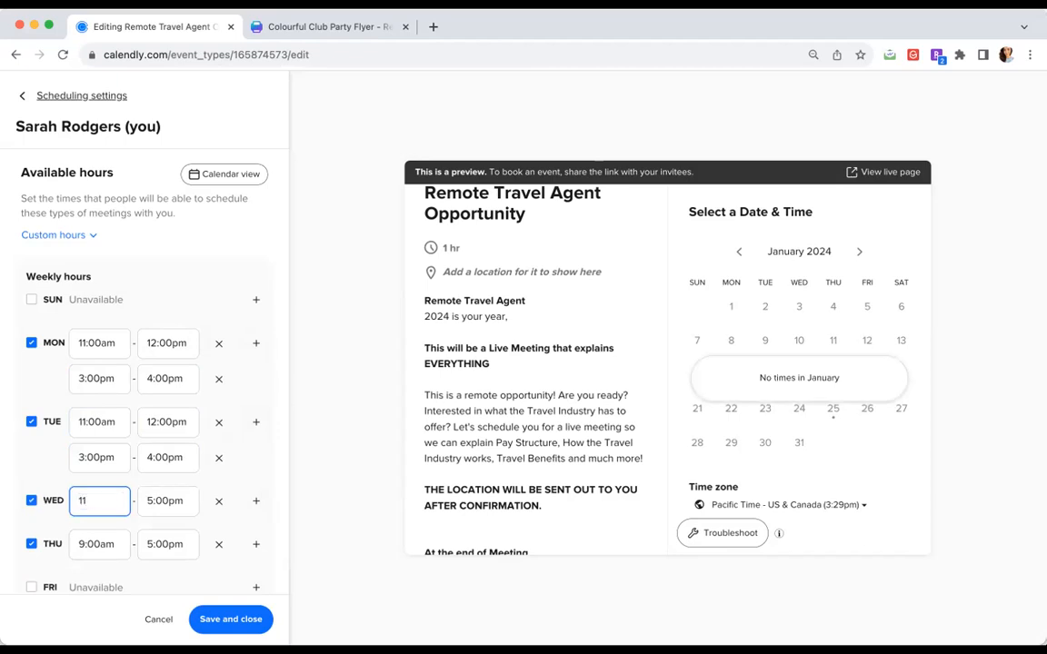
pyautogui.press('Tab')
pyautogui.write('12pm')
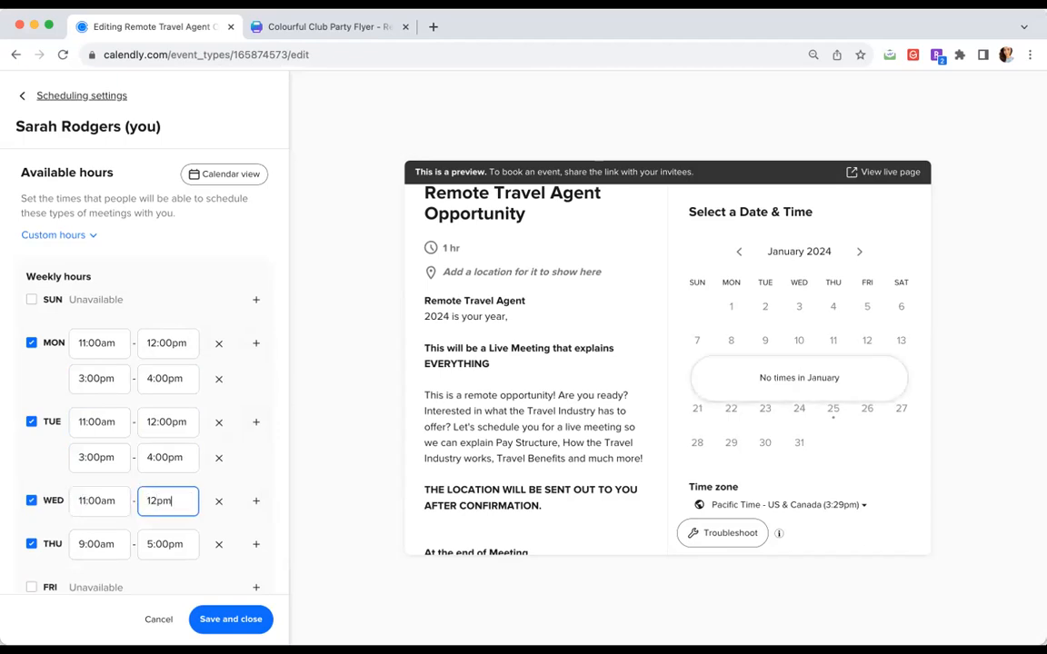
pyautogui.click(255, 501)
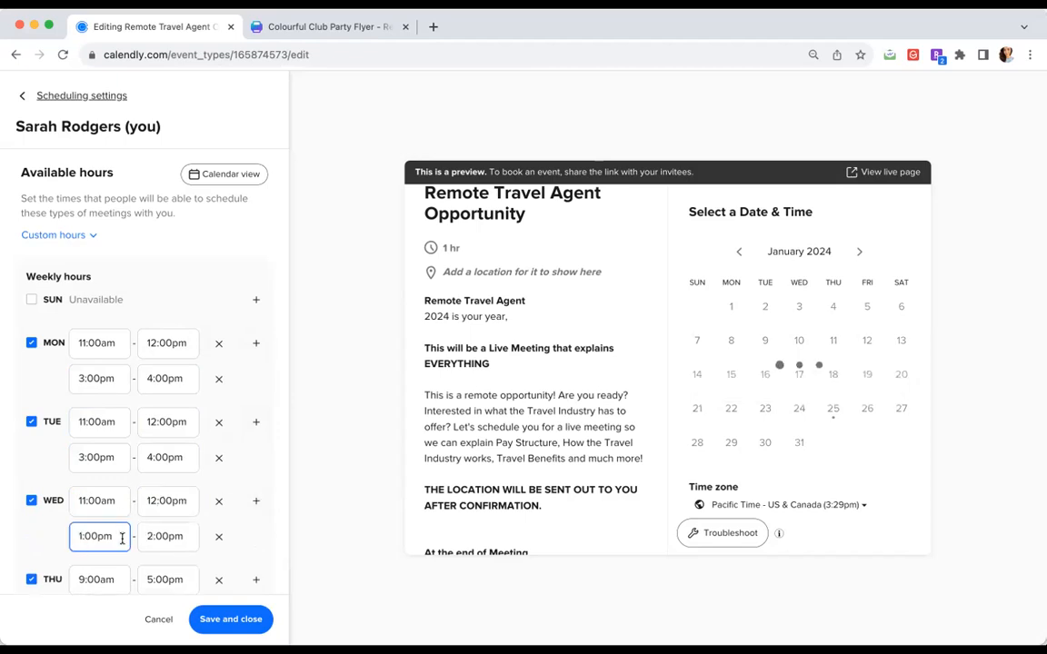
pyautogui.moveTo(122, 538); pyautogui.dragTo(40, 537)
pyautogui.write('3pm')
pyautogui.press('Tab')
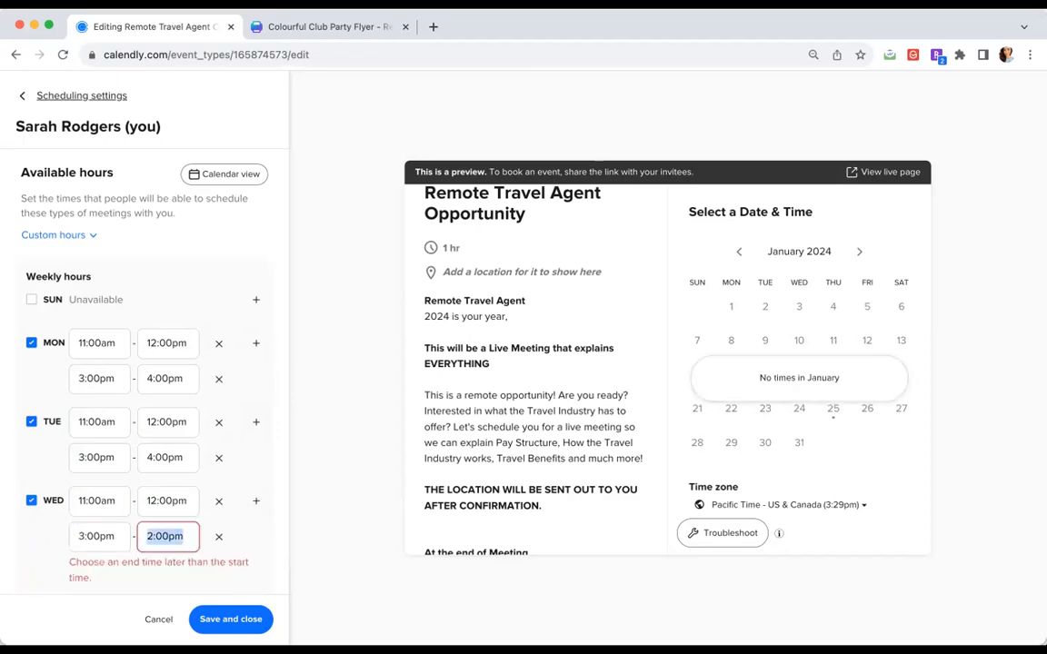
pyautogui.write('4pm')
# Set Thursday's availability to two time slots, 11:00am to 12:00pm and 3:00pm to 4:00pm.
pyautogui.scroll(-5, 236, 454)
pyautogui.scroll(2, 222, 427)
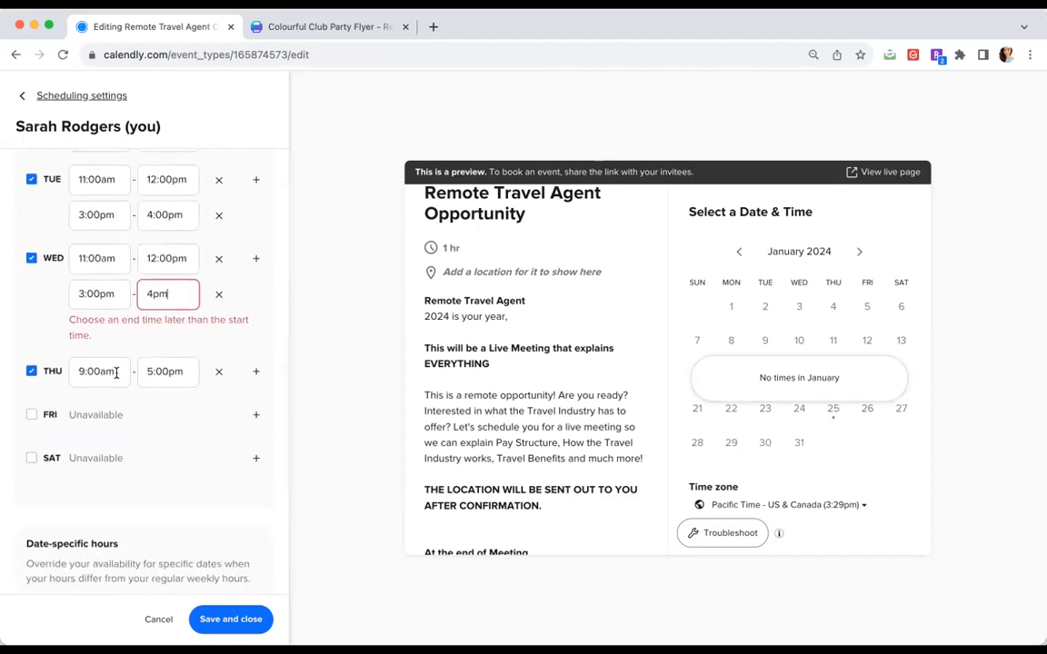
pyautogui.click(116, 370)
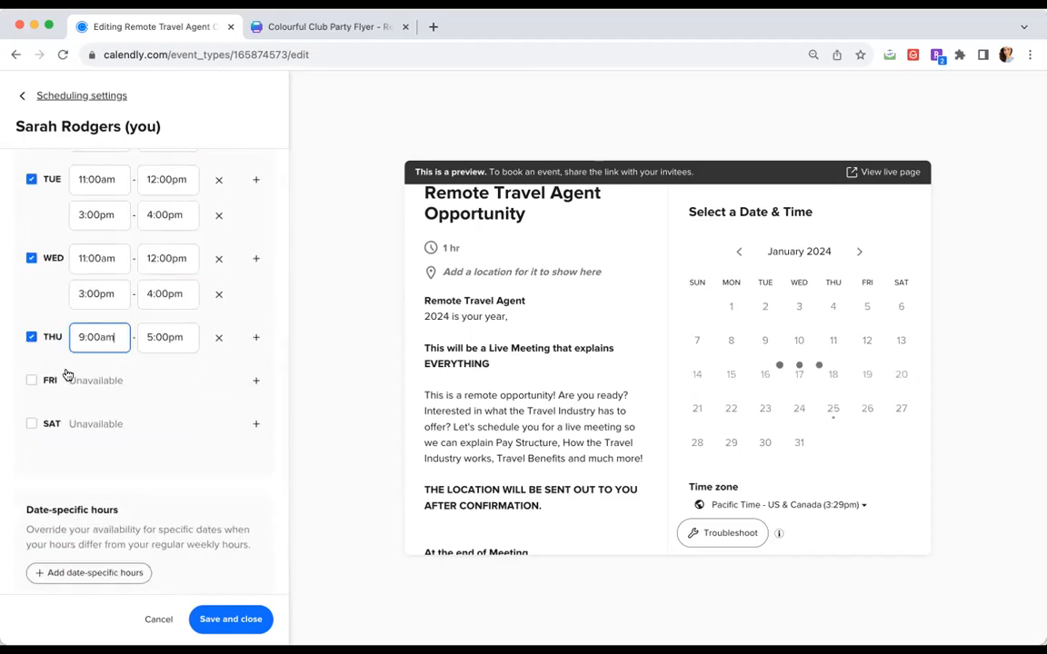
pyautogui.tripleClick(119, 337)
pyautogui.write('11am')
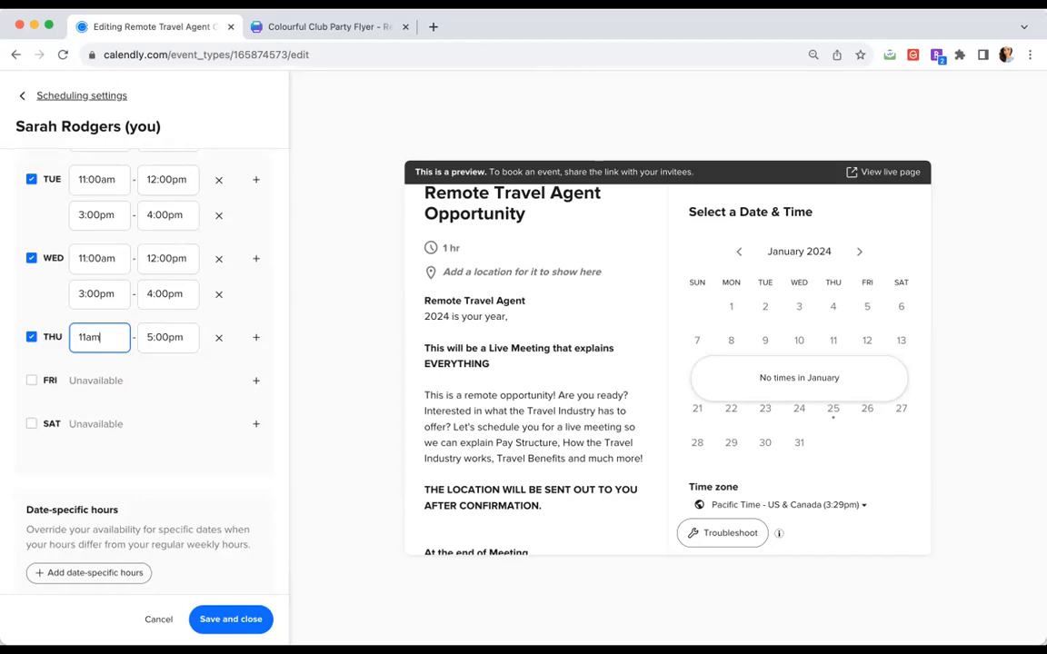
pyautogui.tripleClick(168, 337)
pyautogui.write('12pm')
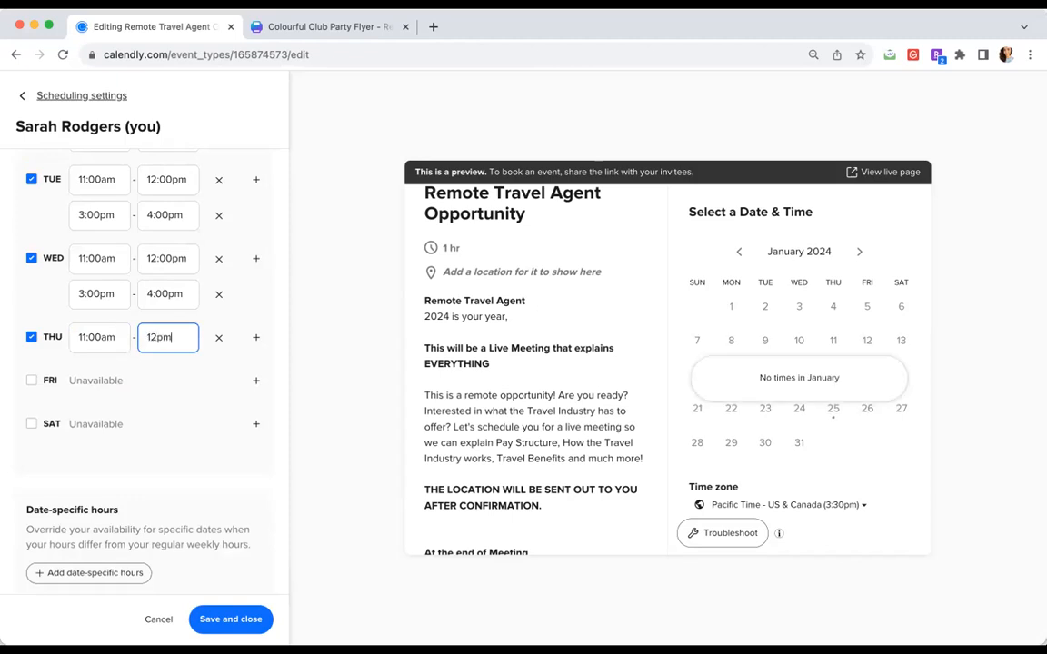
pyautogui.click(255, 337)
pyautogui.write('3pm')
pyautogui.press('Tab')
pyautogui.write('4pm')
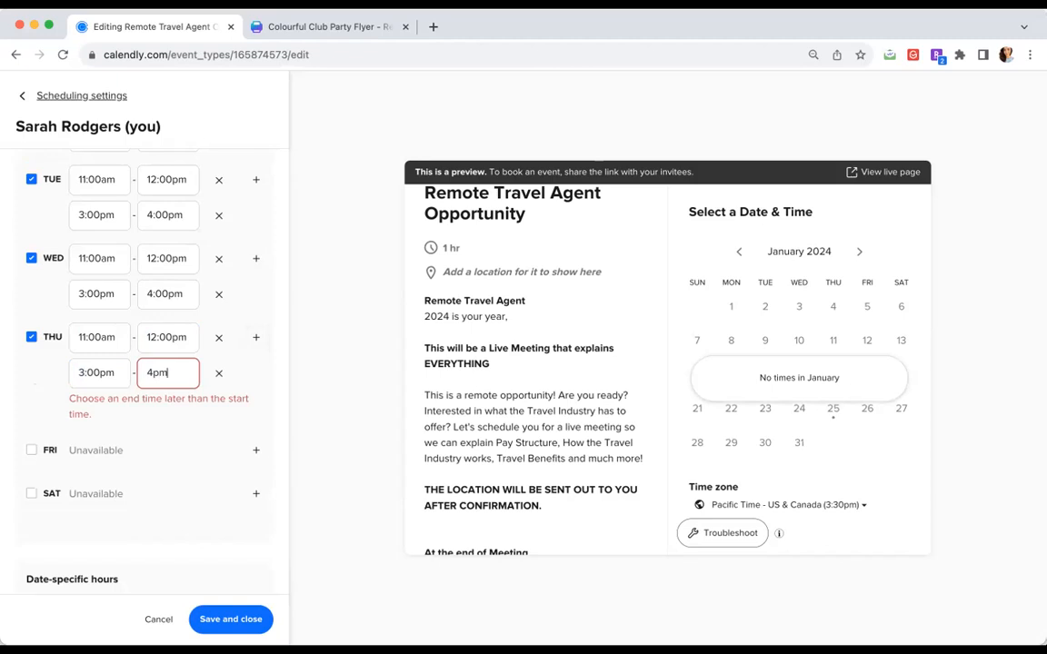
pyautogui.click(158, 426)
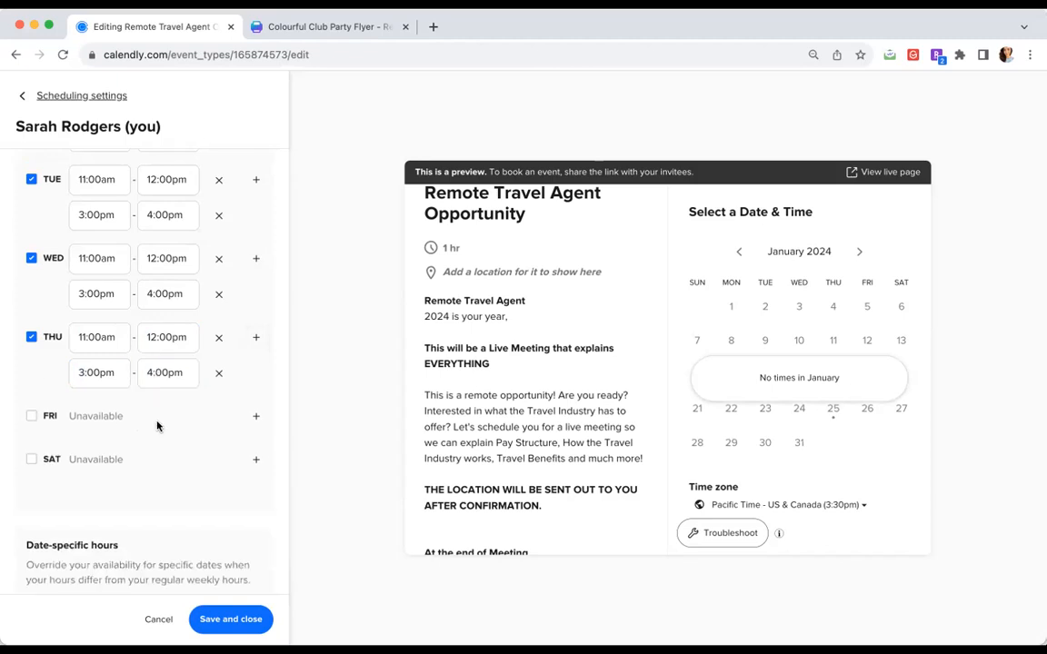
# Enable Saturday in the weekly hours and set its availability from 11:00am to 3:00pm.
pyautogui.click(33, 460)
pyautogui.click(104, 459)
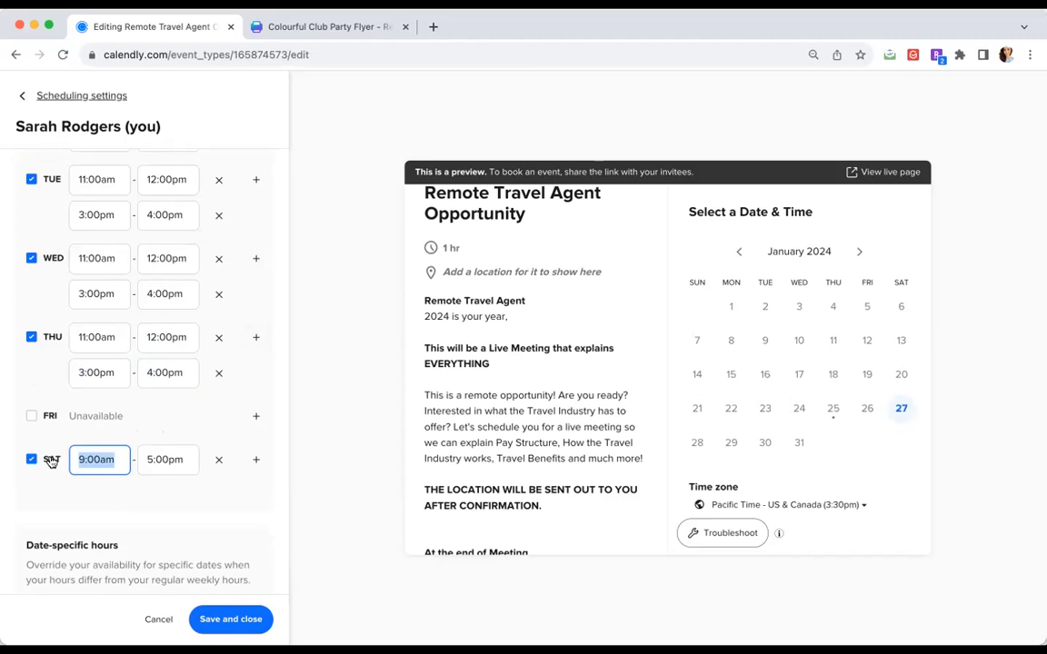
pyautogui.write('11:00am')
pyautogui.press('Tab')
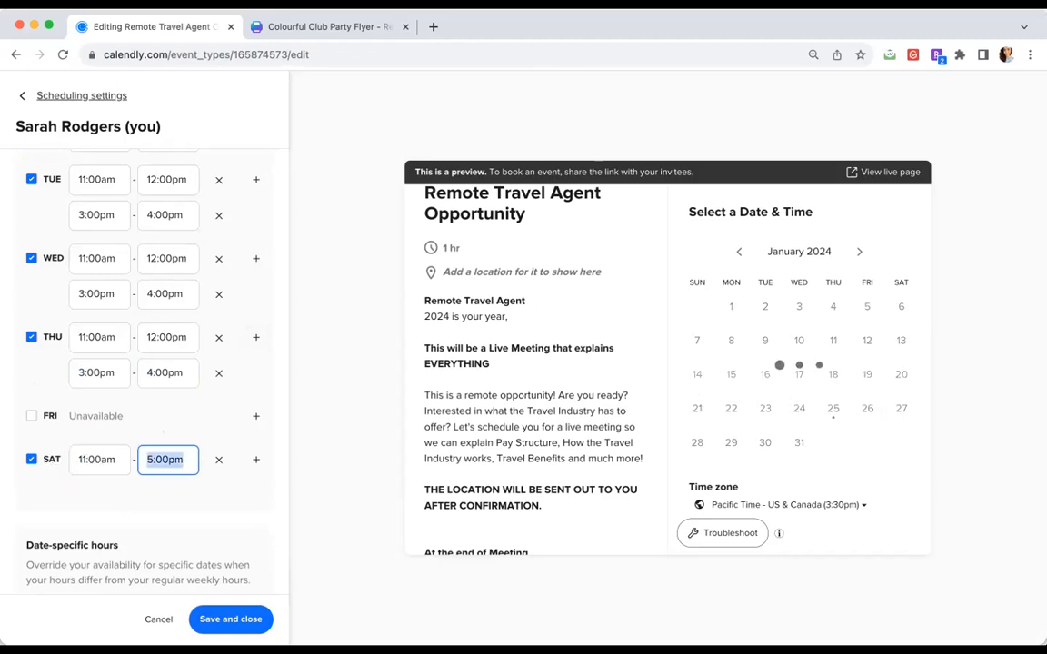
pyautogui.write('3pm')
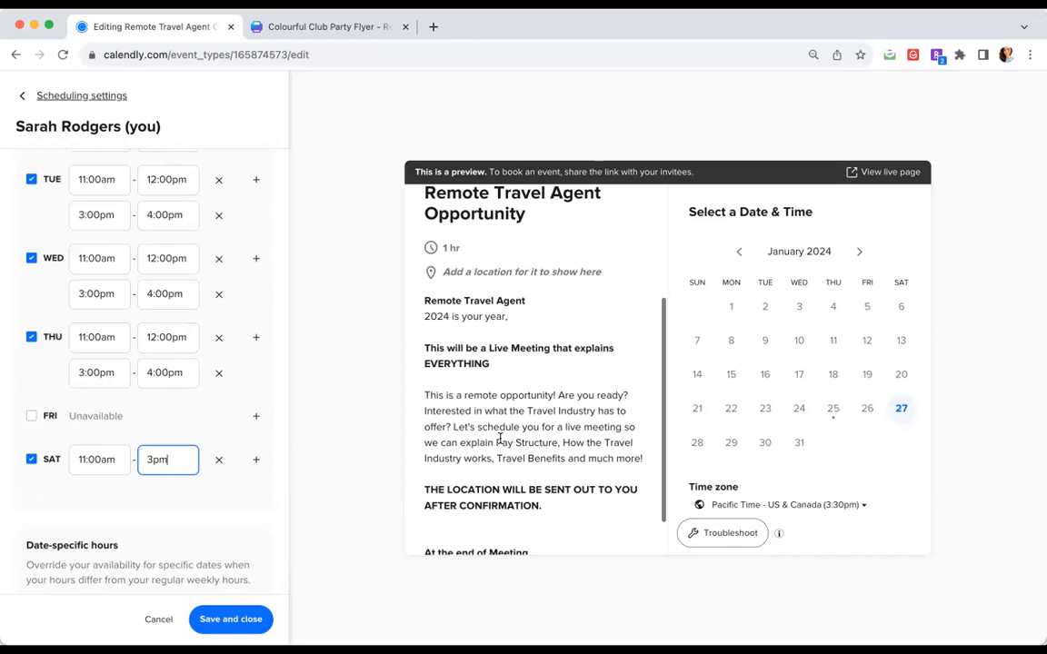
# Save the custom available hours and the scheduling settings, returning to the event type summary.
pyautogui.scroll(-2, 433, 441)
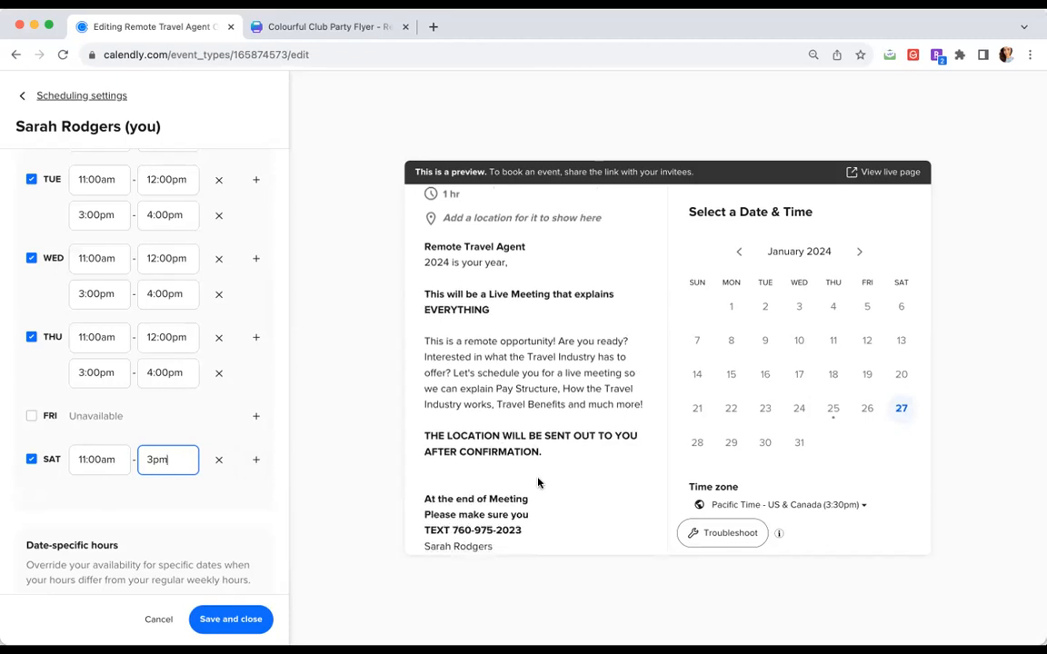
pyautogui.scroll(-1, 582, 511)
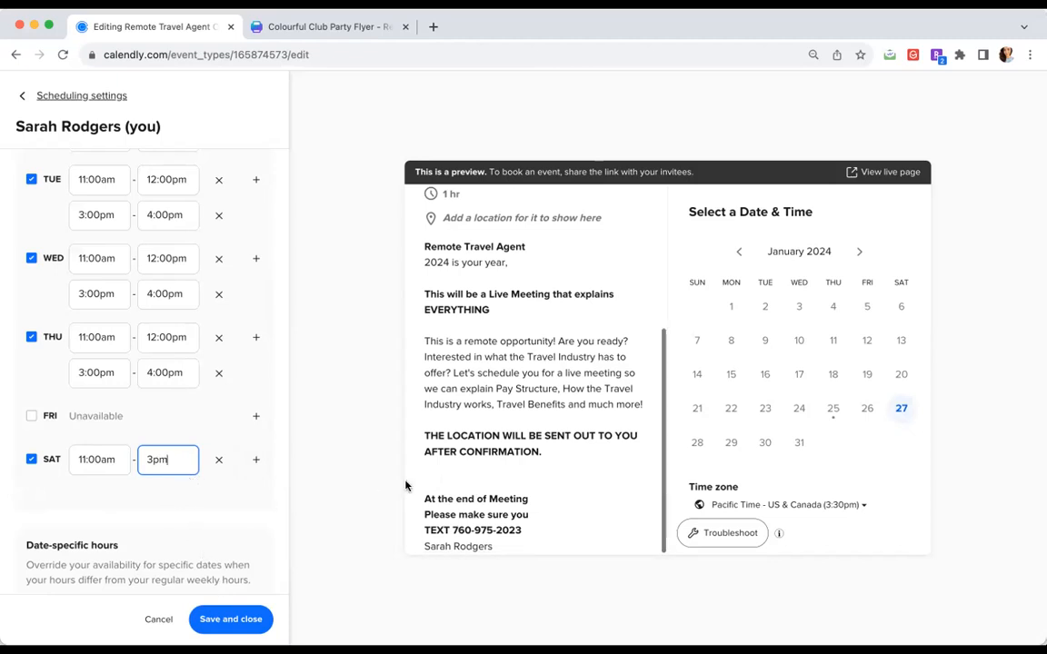
pyautogui.click(230, 620)
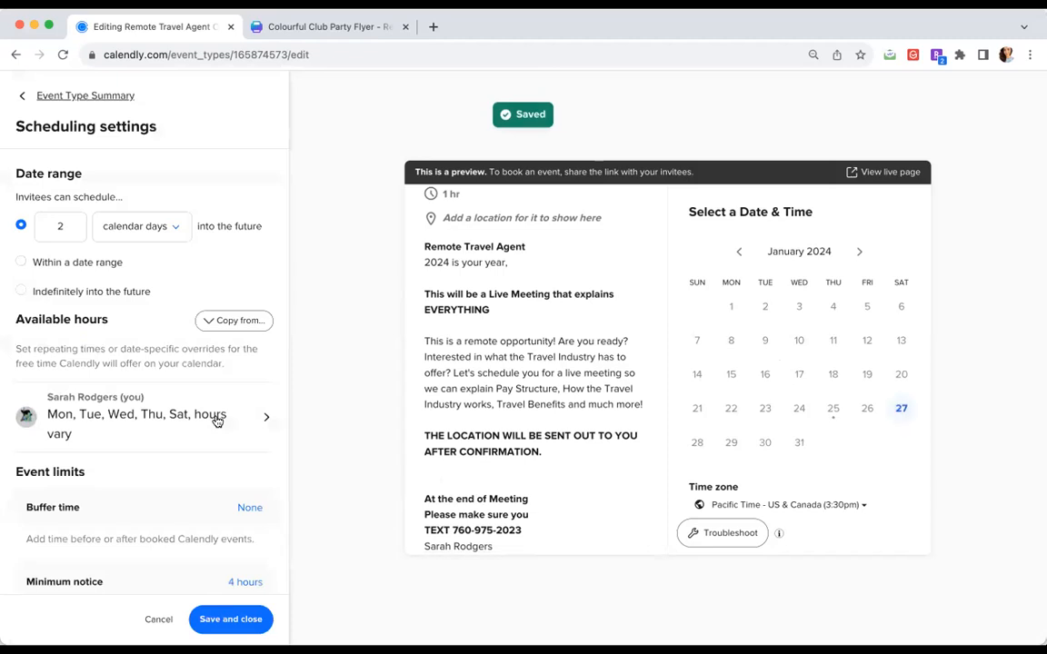
pyautogui.click(233, 621)
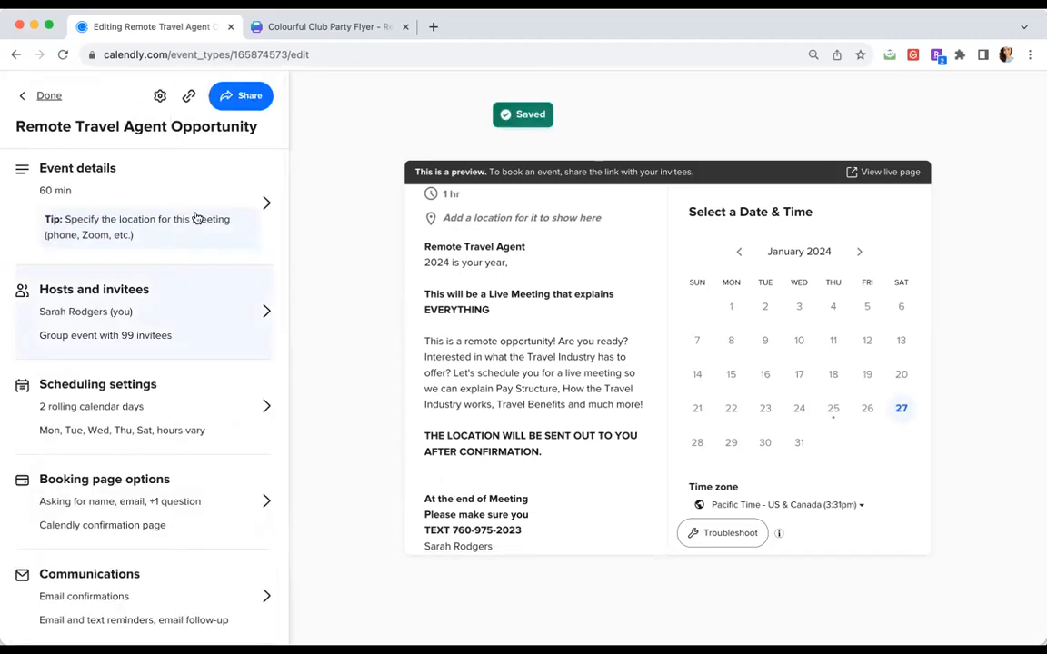
# Open the event details and insert blank lines in the description below the notice about the location being sent after confirmation.
pyautogui.click(241, 194)
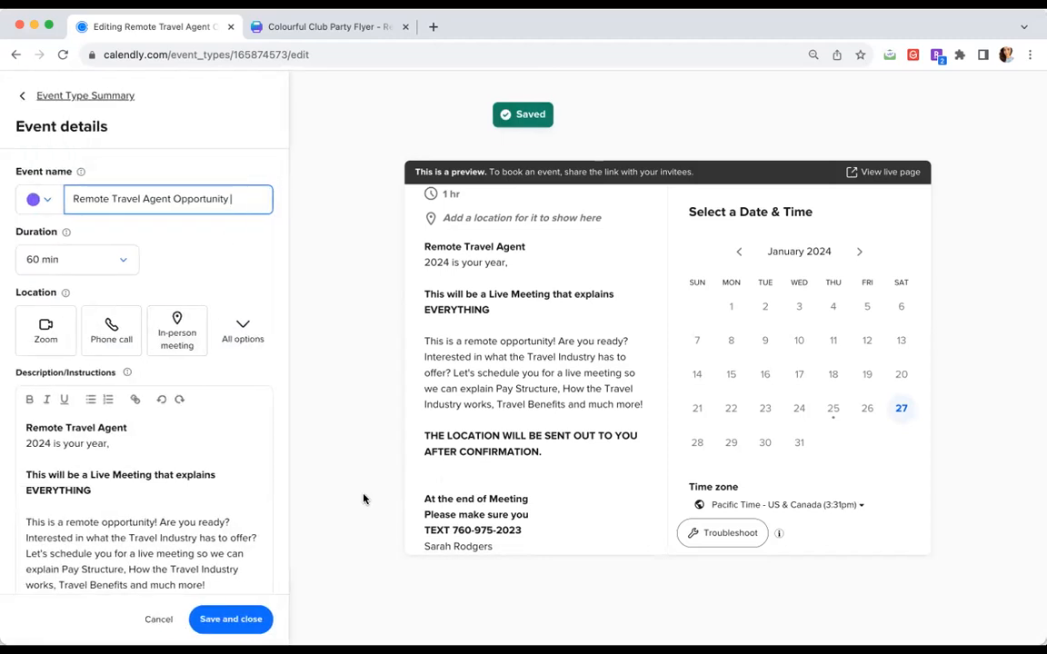
pyautogui.click(168, 542)
pyautogui.scroll(-3, 167, 542)
pyautogui.click(99, 474)
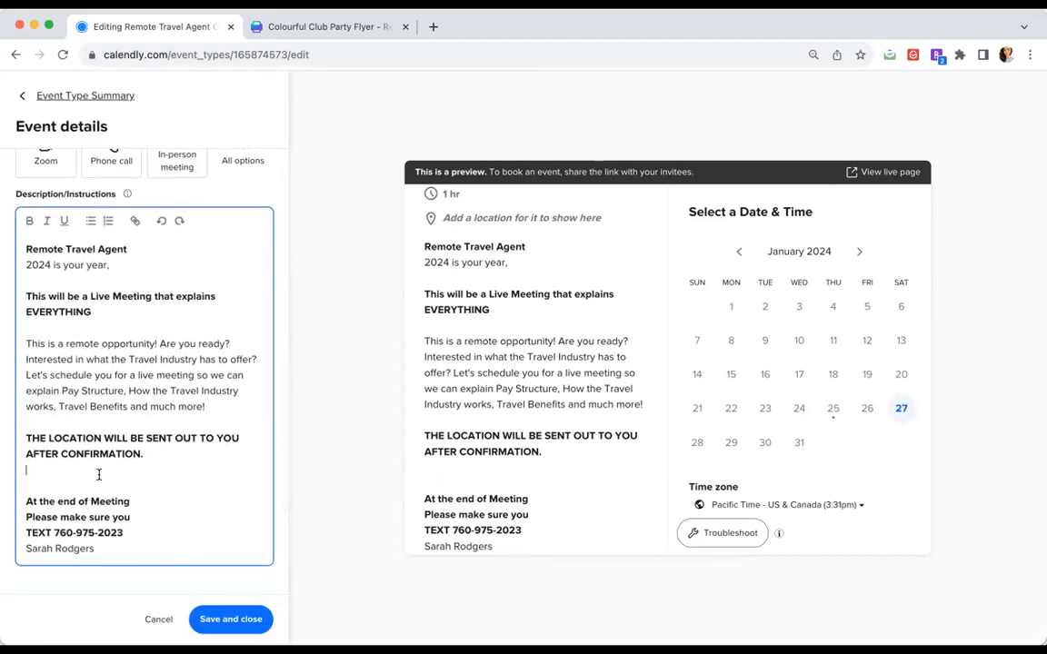
pyautogui.press('Return')
pyautogui.write('\\')
pyautogui.press('BackSpace')
pyautogui.press('Return')
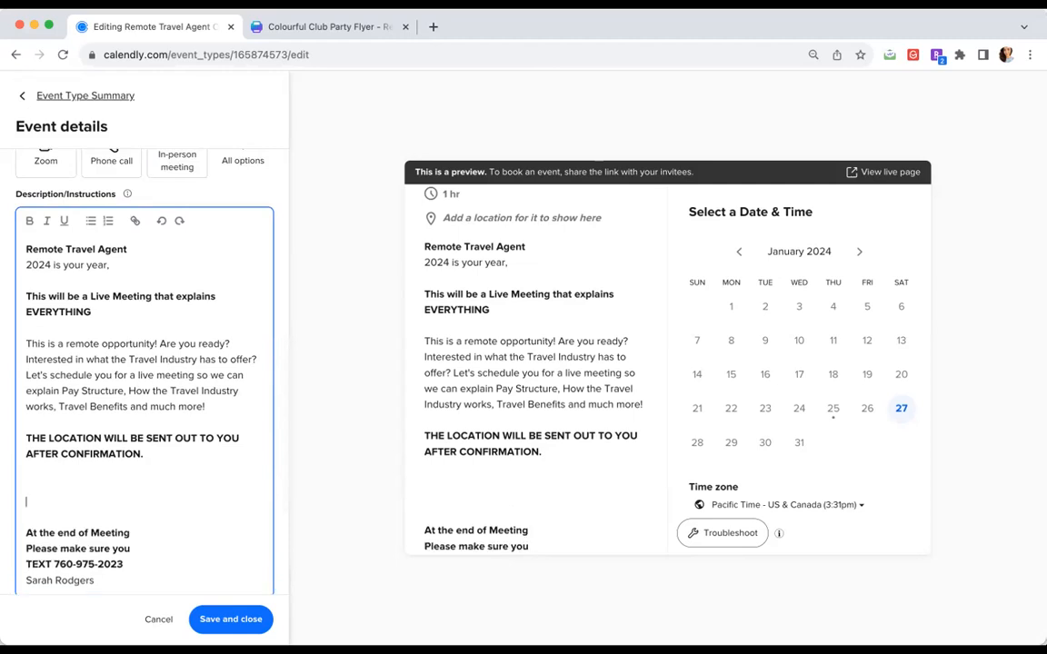
pyautogui.press('BackSpace')
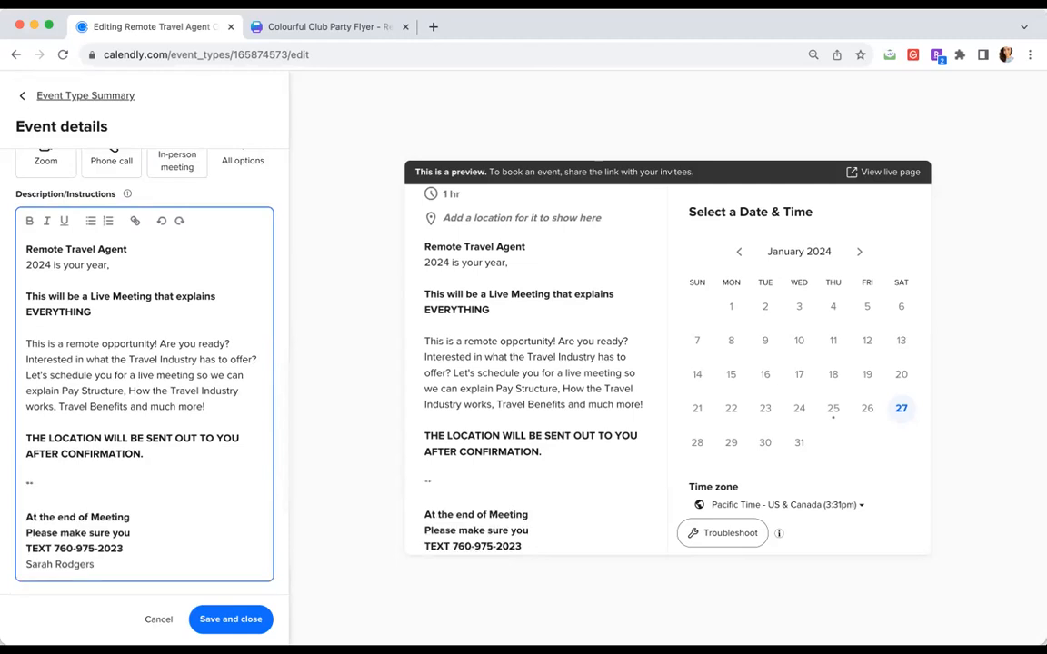
# Add the note "**Saturday meetings are reserved for spanish speakers**" below the location notice in the description and save the event details.
pyautogui.write('**Saturday meetings are reserv')
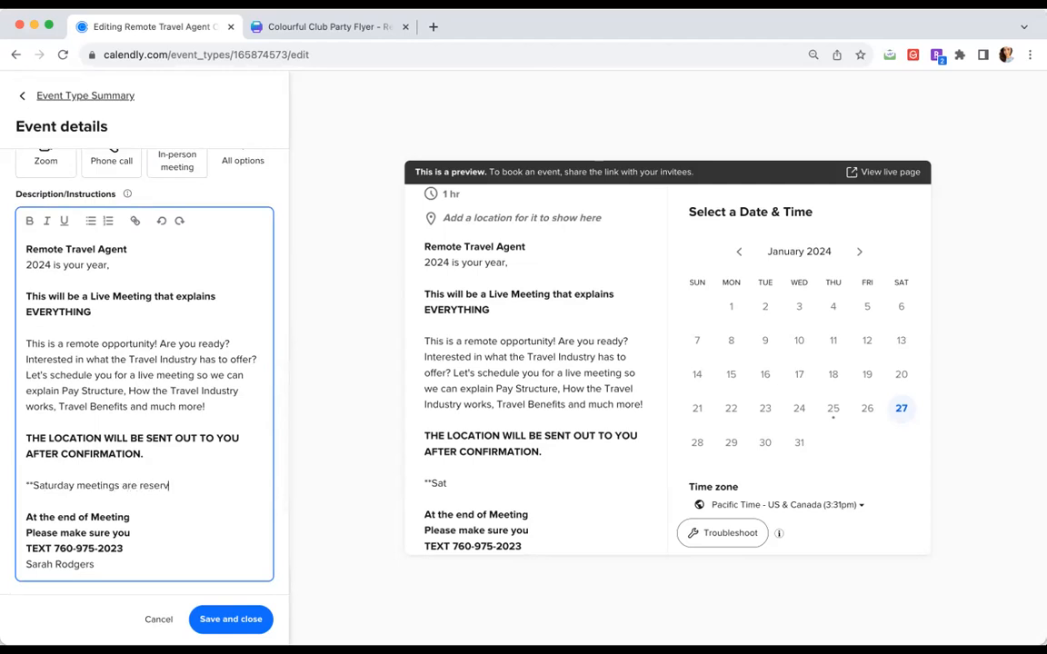
pyautogui.write('ed for spanshsh spea')
pyautogui.press('BackSpace')
pyautogui.press('BackSpace')
pyautogui.press('BackSpace')
pyautogui.write('p')
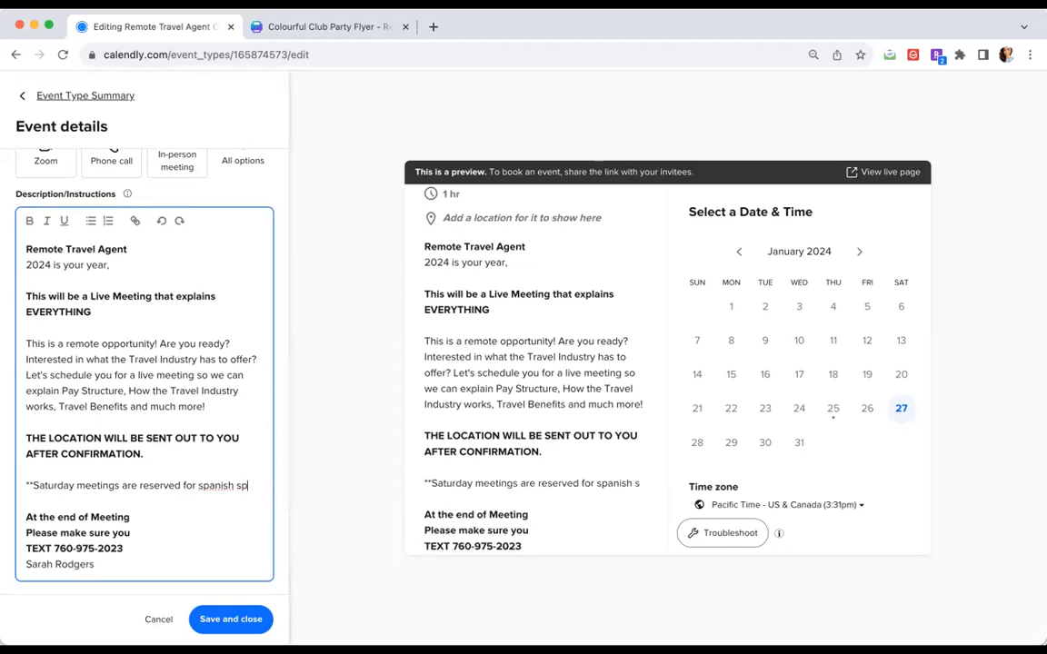
pyautogui.write('eakers**')
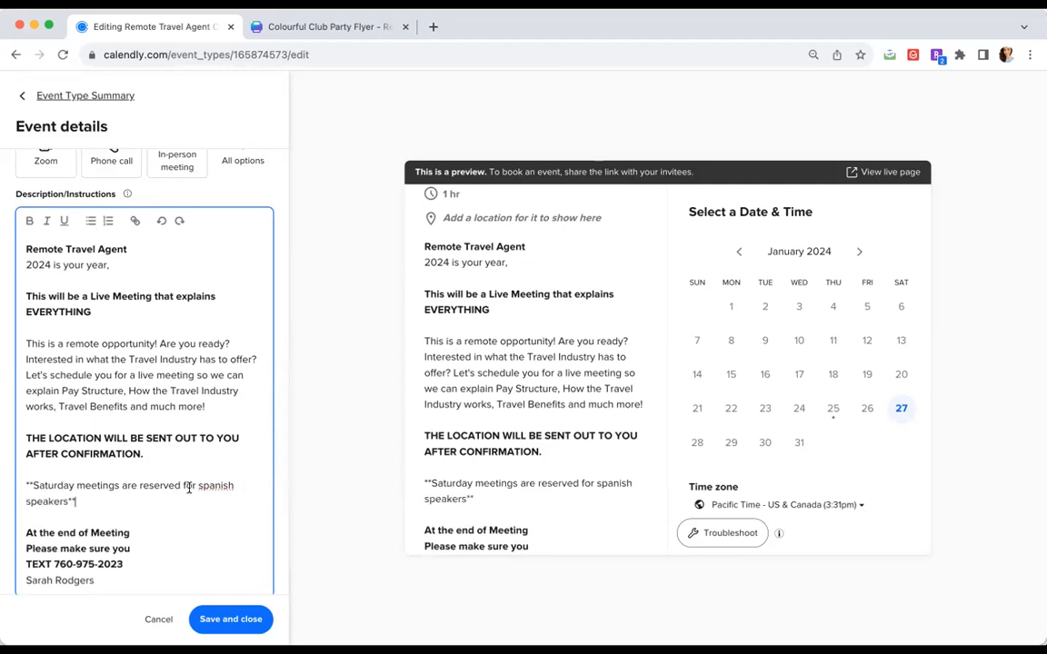
pyautogui.click(222, 622)
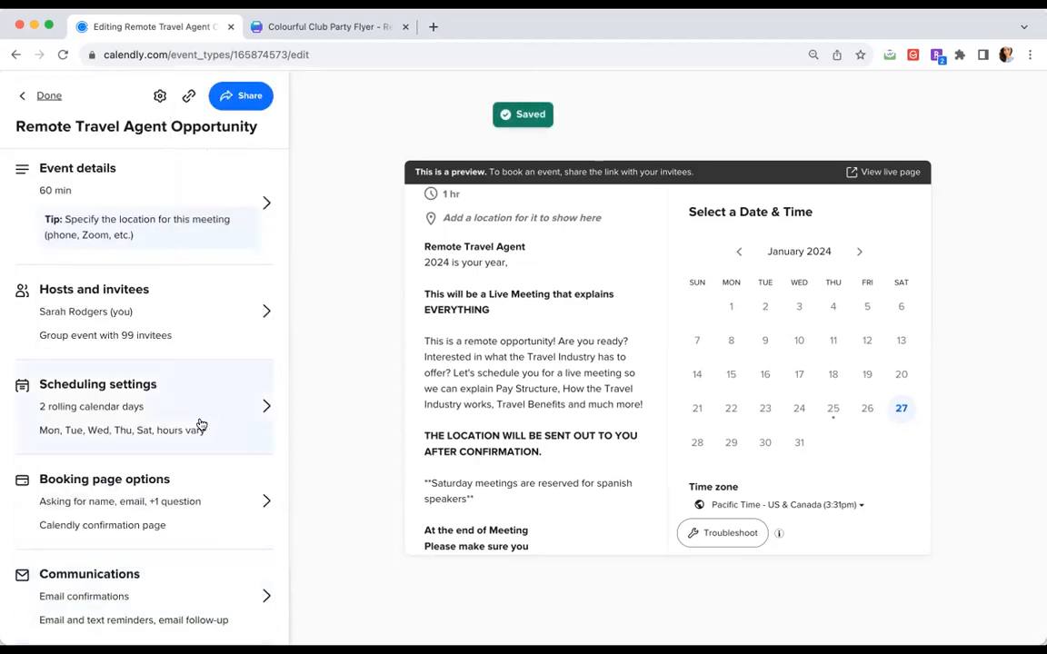
# Show the bookable times for Saturday, January 27 in the booking page preview.
pyautogui.click(901, 408)
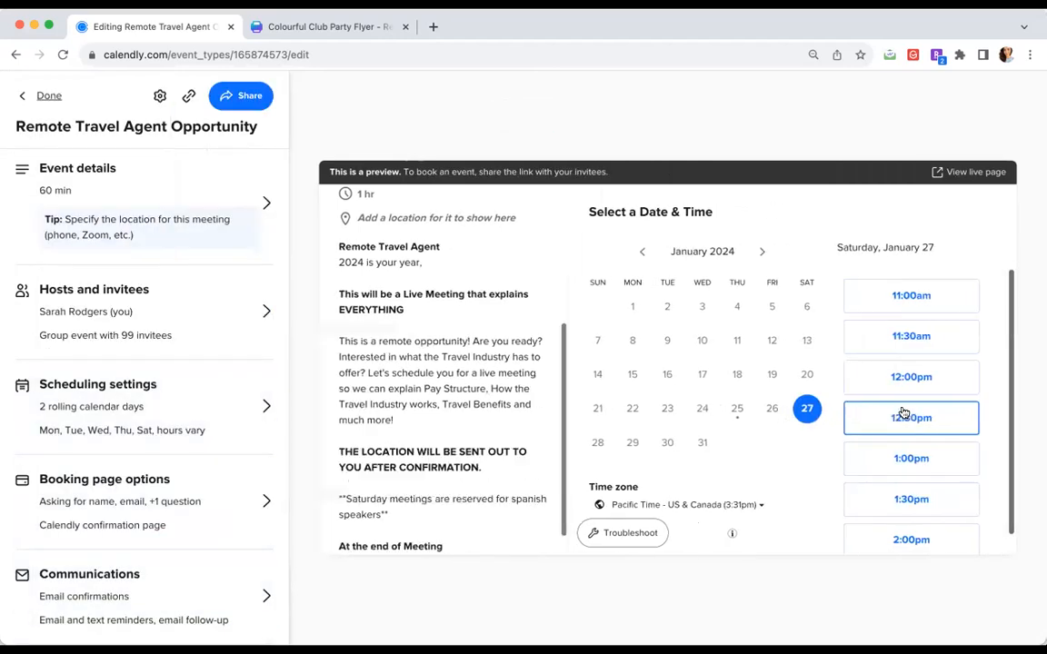
pyautogui.click(199, 331)
pyautogui.click(19, 95)
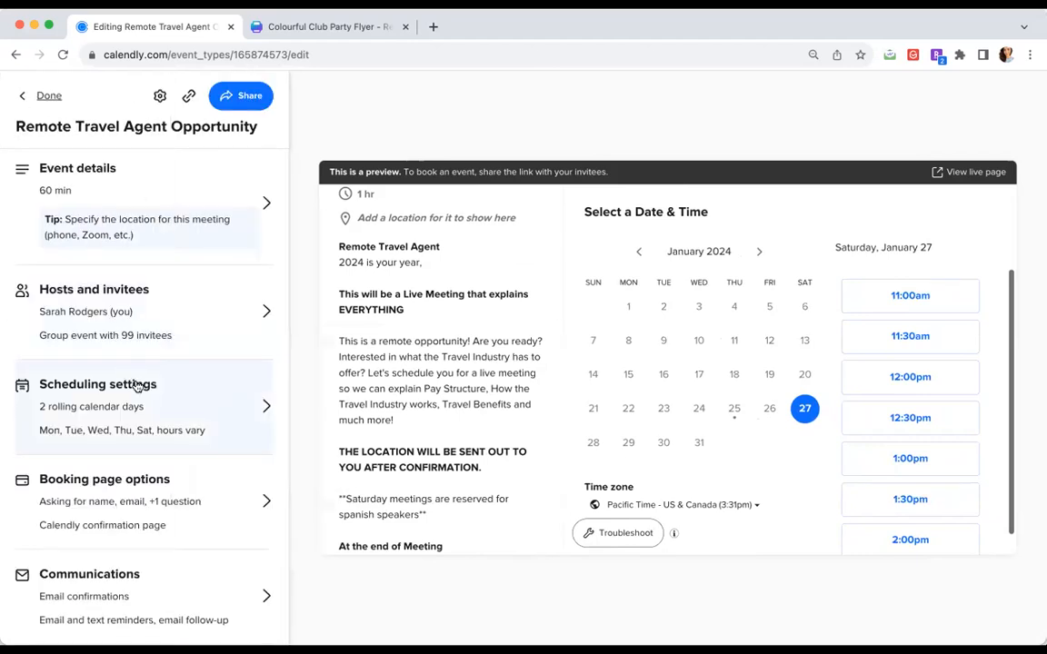
# Set the start time increments to 60 min in the scheduling settings and save the change.
pyautogui.click(207, 400)
pyautogui.scroll(-3, 218, 404)
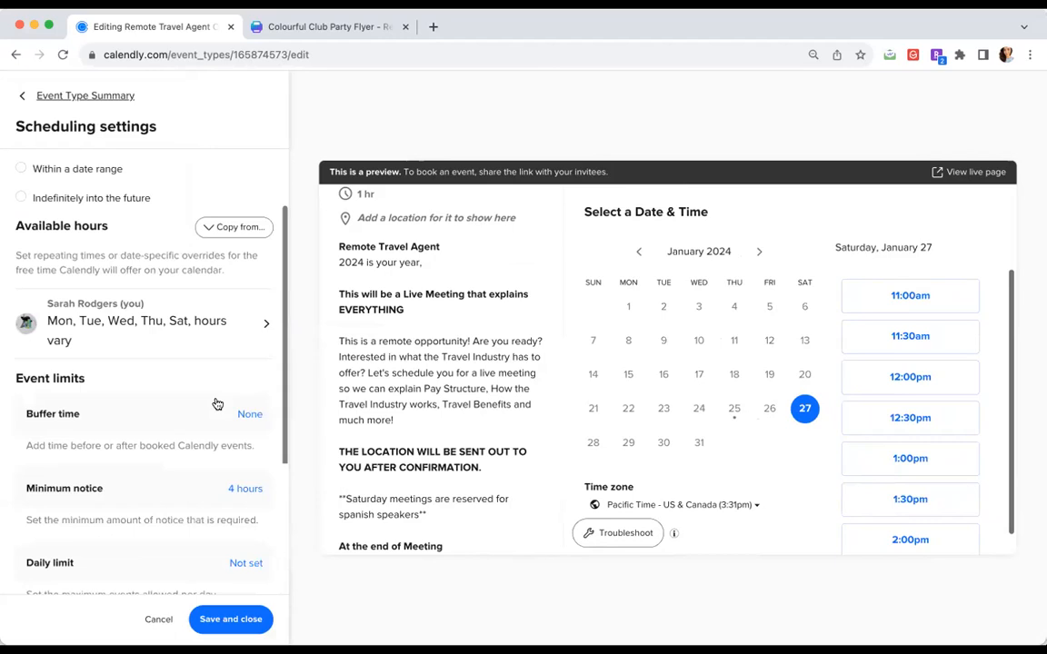
pyautogui.scroll(-5, 217, 404)
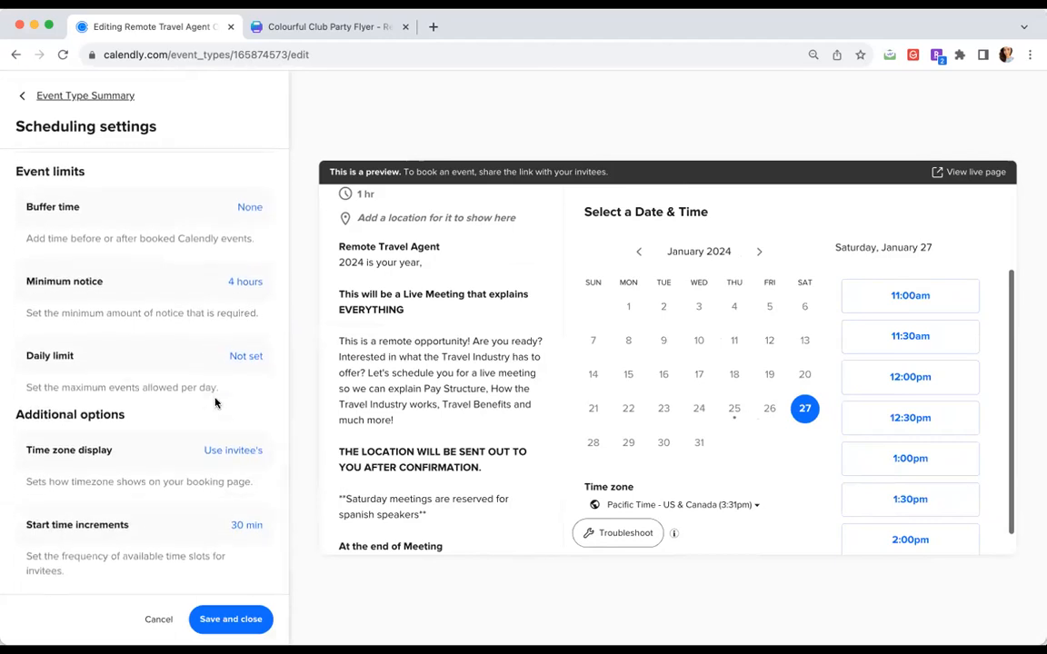
pyautogui.click(247, 527)
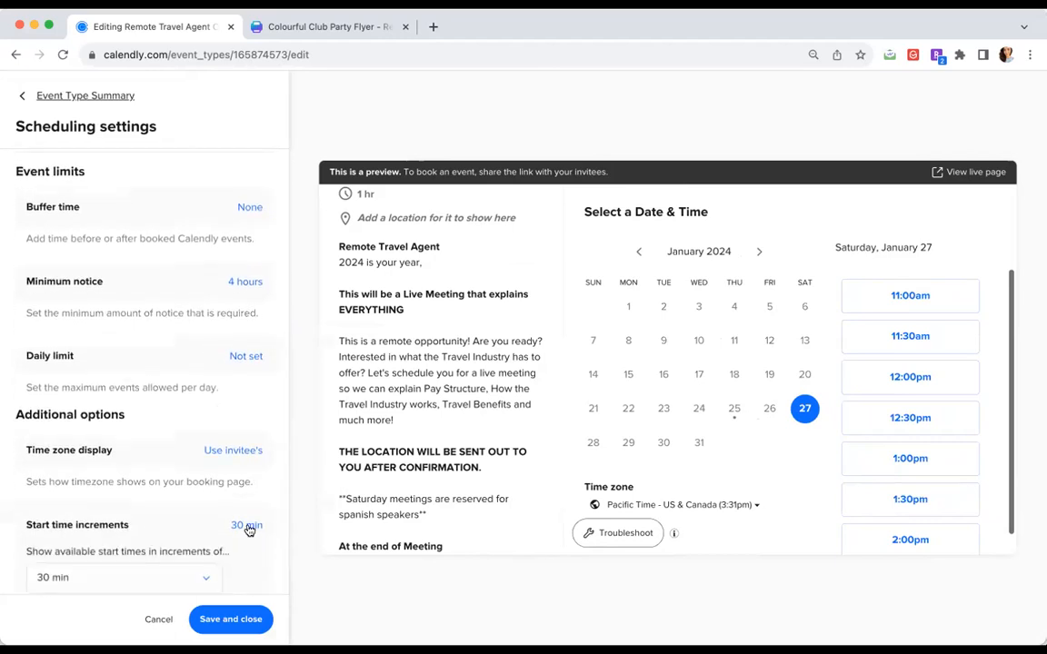
pyautogui.scroll(-1, 241, 540)
pyautogui.click(177, 519)
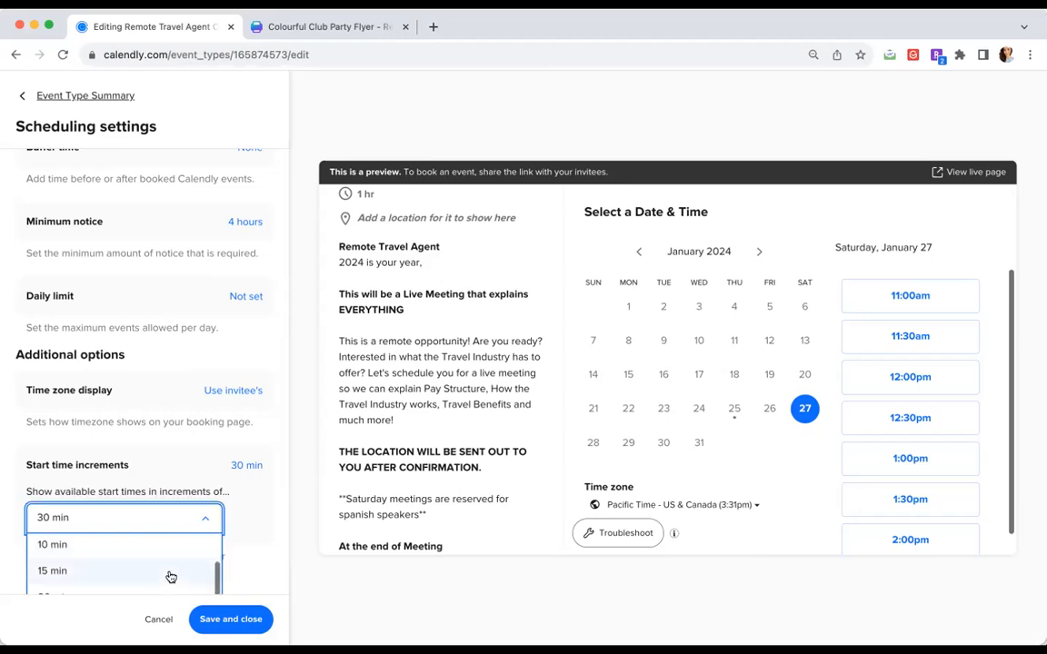
pyautogui.scroll(-2, 170, 574)
pyautogui.click(139, 555)
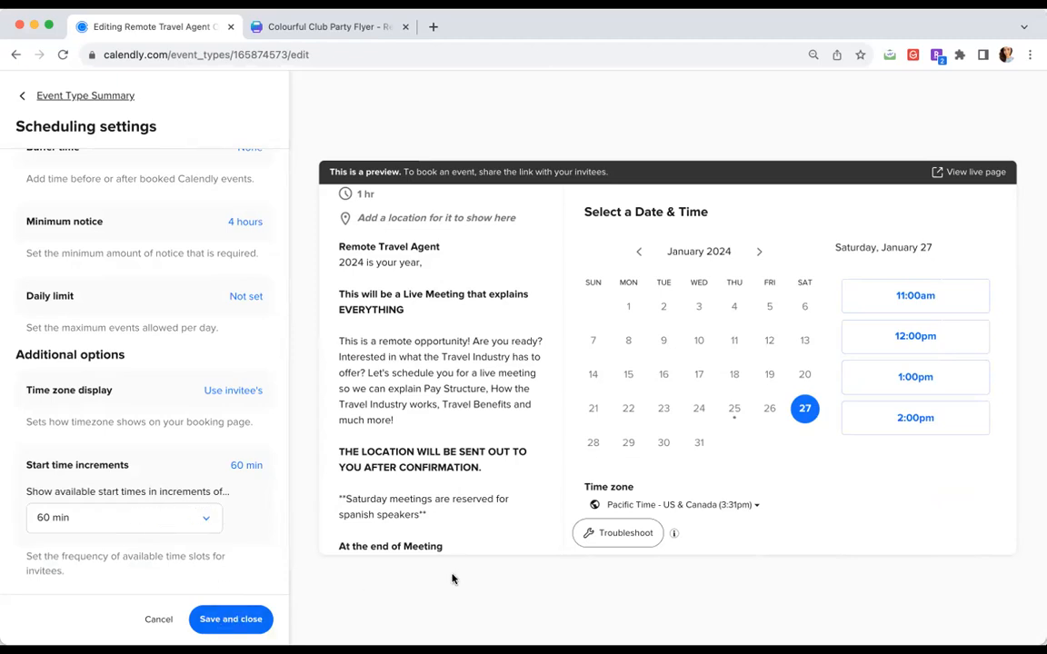
pyautogui.click(240, 619)
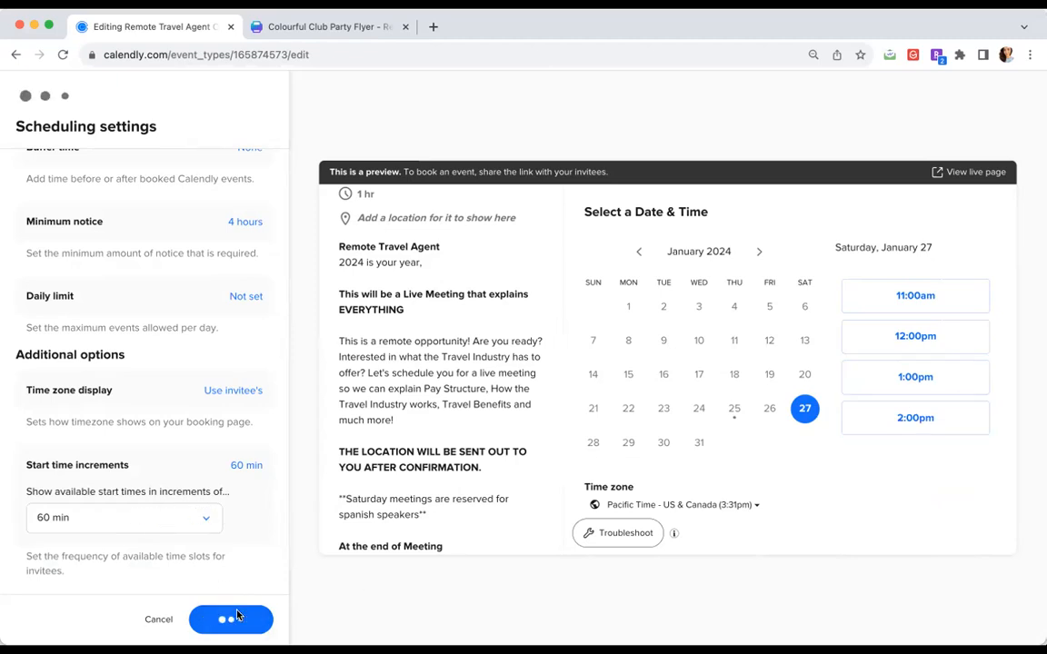
pyautogui.scroll(1, 227, 388)
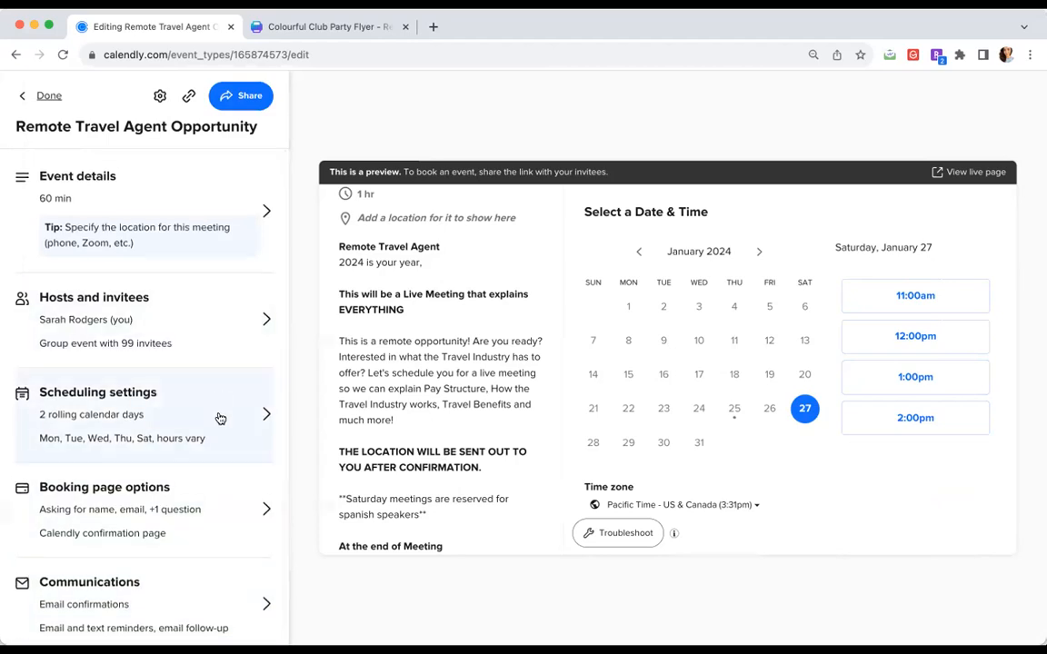
# Review the scheduling settings and the host's custom weekly hours.
pyautogui.click(220, 418)
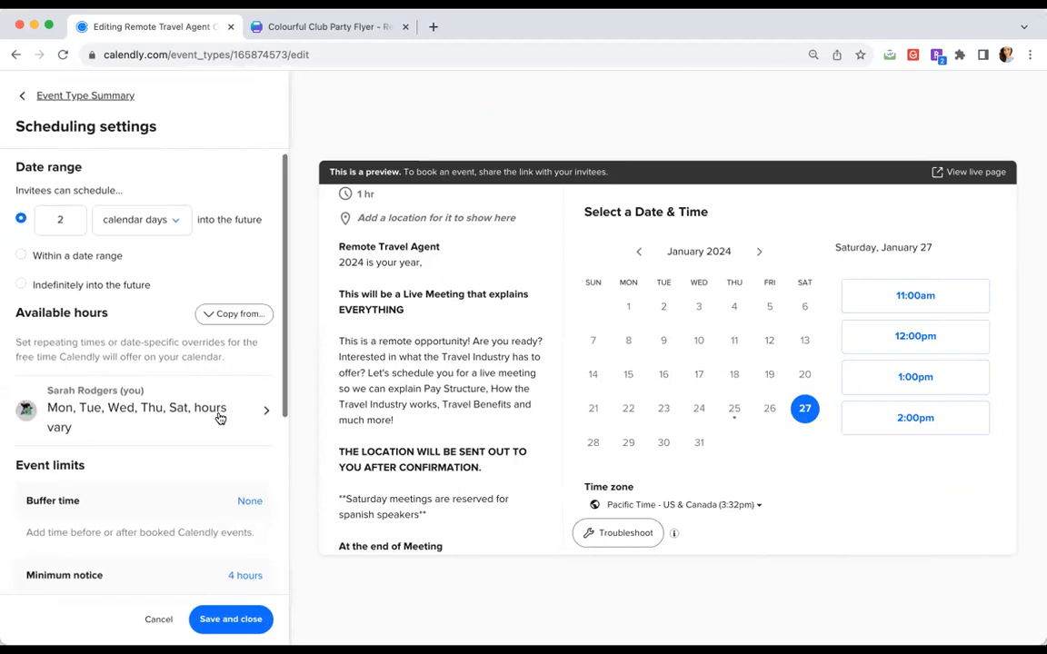
pyautogui.scroll(-2, 219, 418)
pyautogui.scroll(-5, 217, 416)
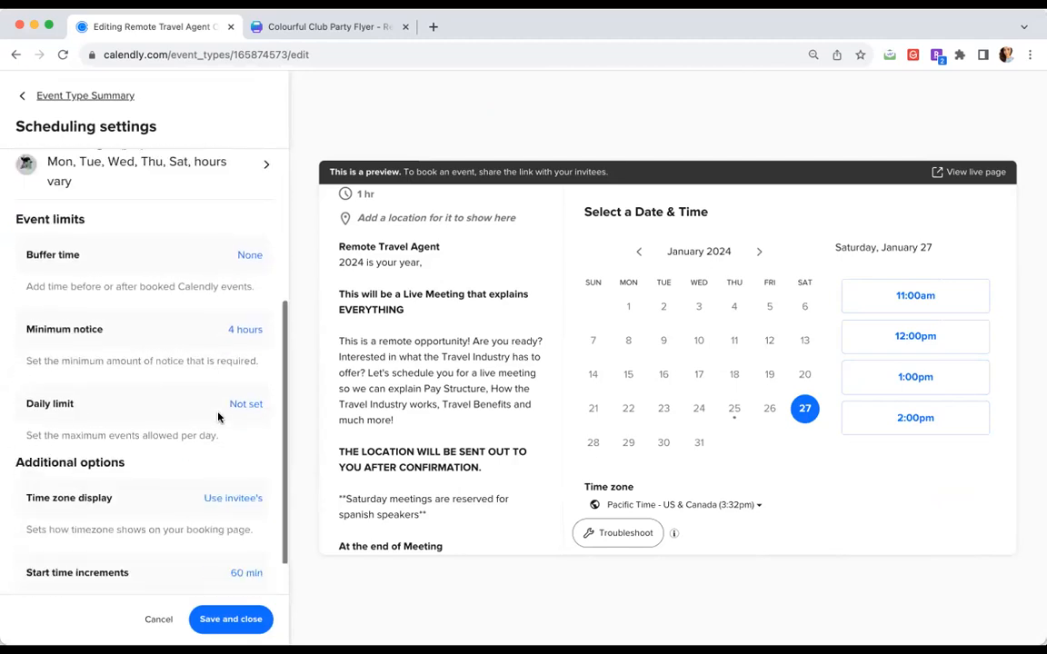
pyautogui.scroll(6, 217, 416)
pyautogui.click(251, 354)
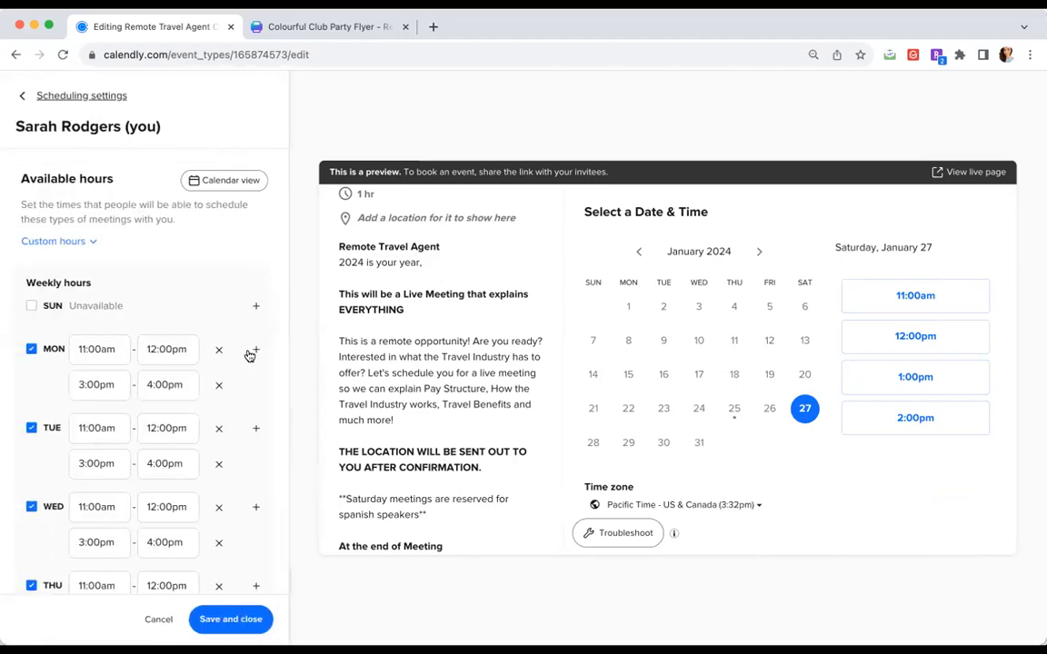
pyautogui.scroll(-2, 150, 465)
pyautogui.scroll(2, 150, 466)
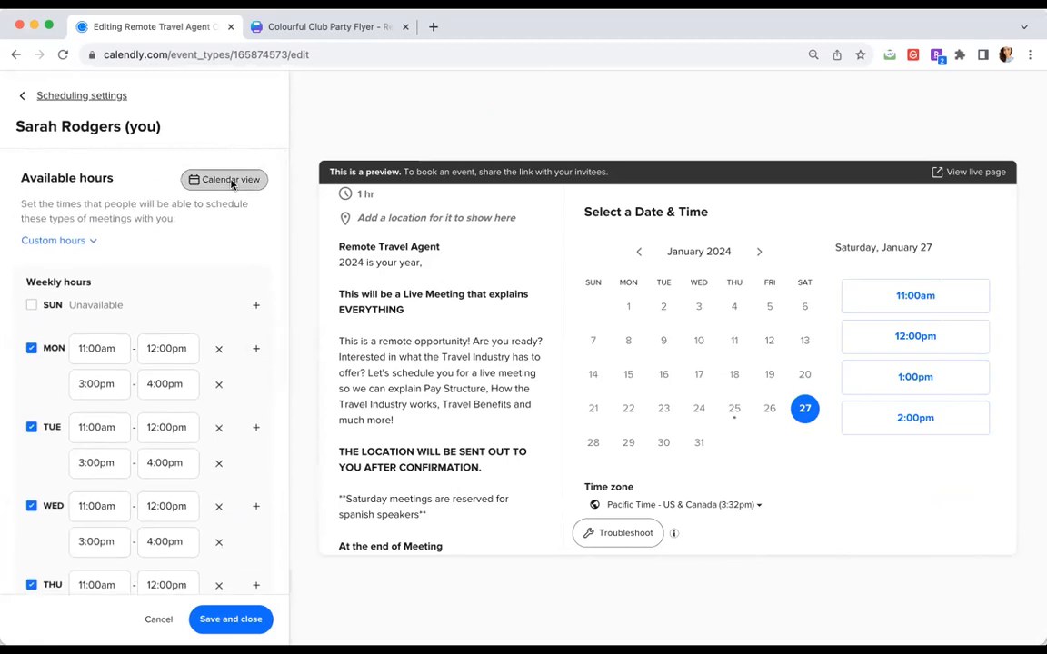
# Examine the available hours in the January 2024 calendar view, then save and close back to the event type summary.
pyautogui.click(211, 177)
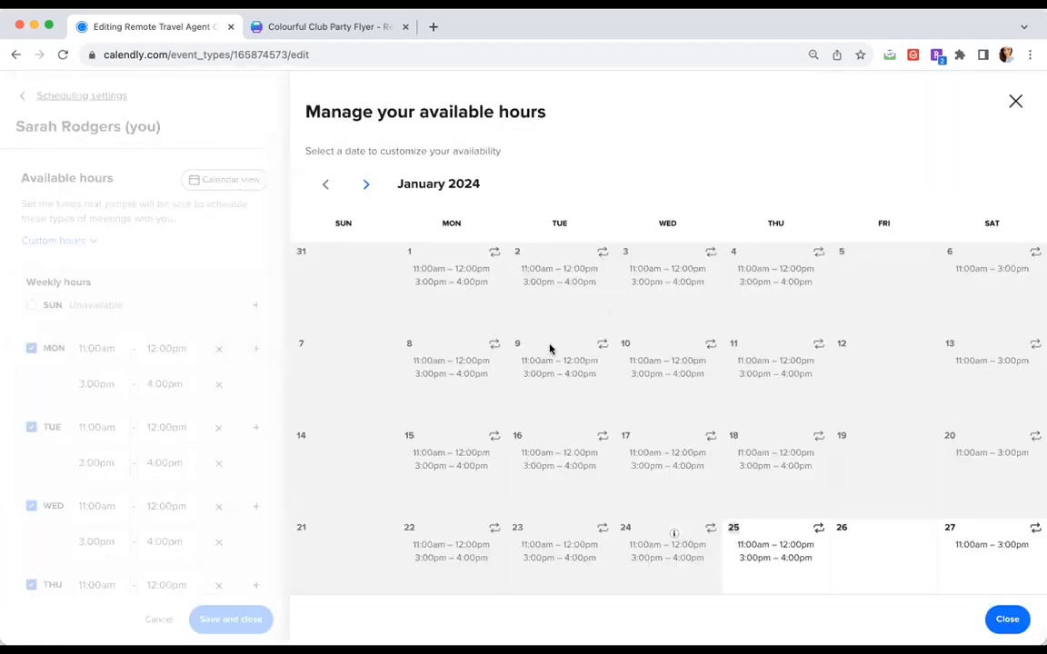
pyautogui.scroll(-2, 711, 445)
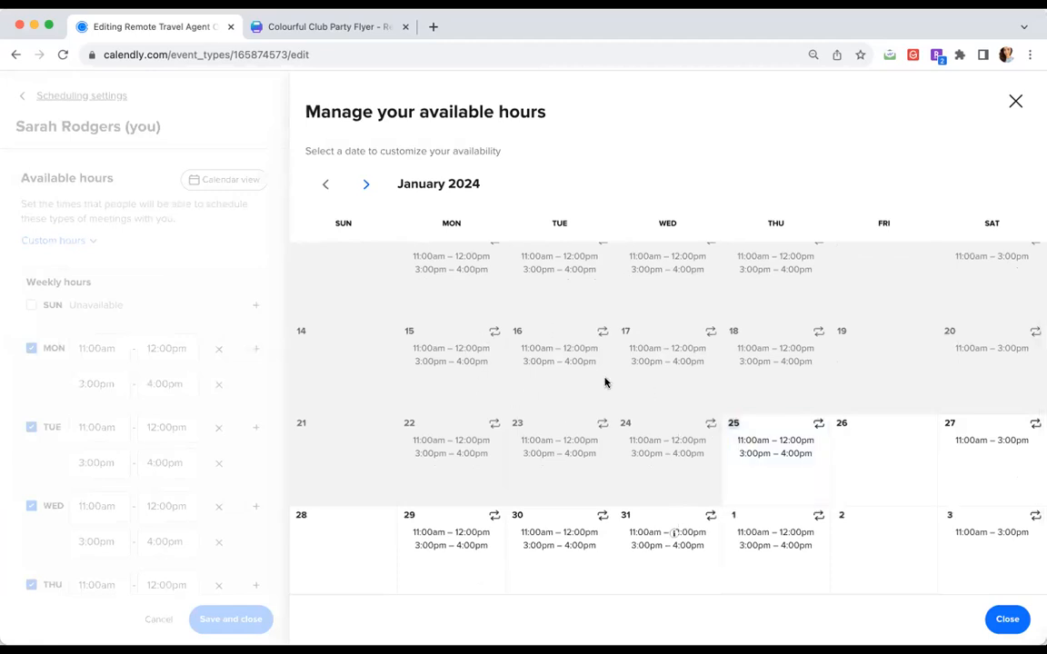
pyautogui.scroll(-2, 606, 382)
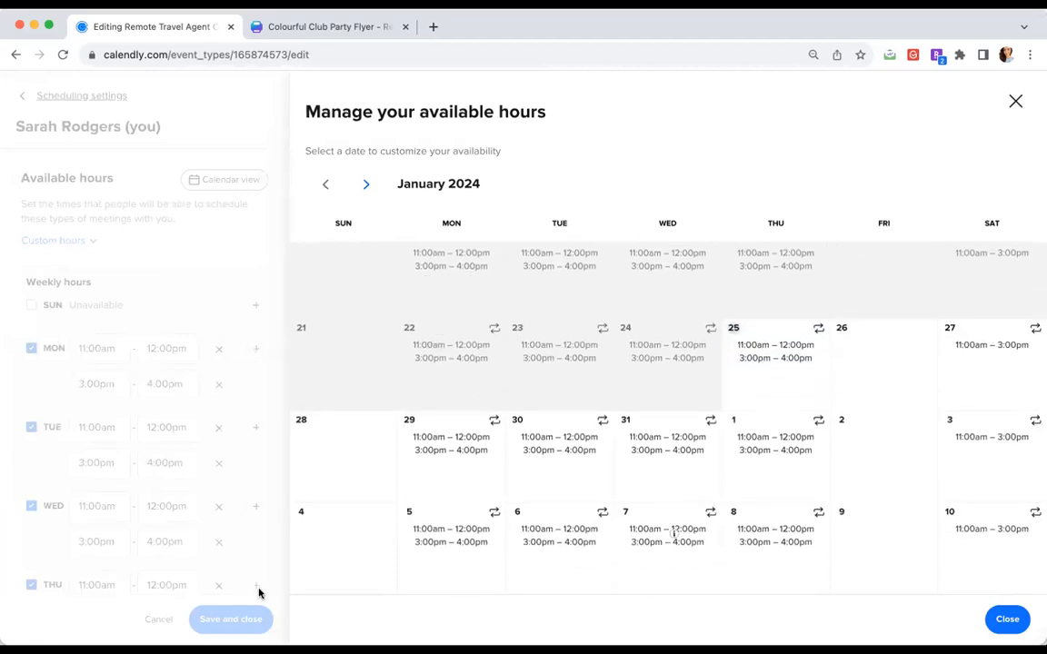
pyautogui.click(1008, 618)
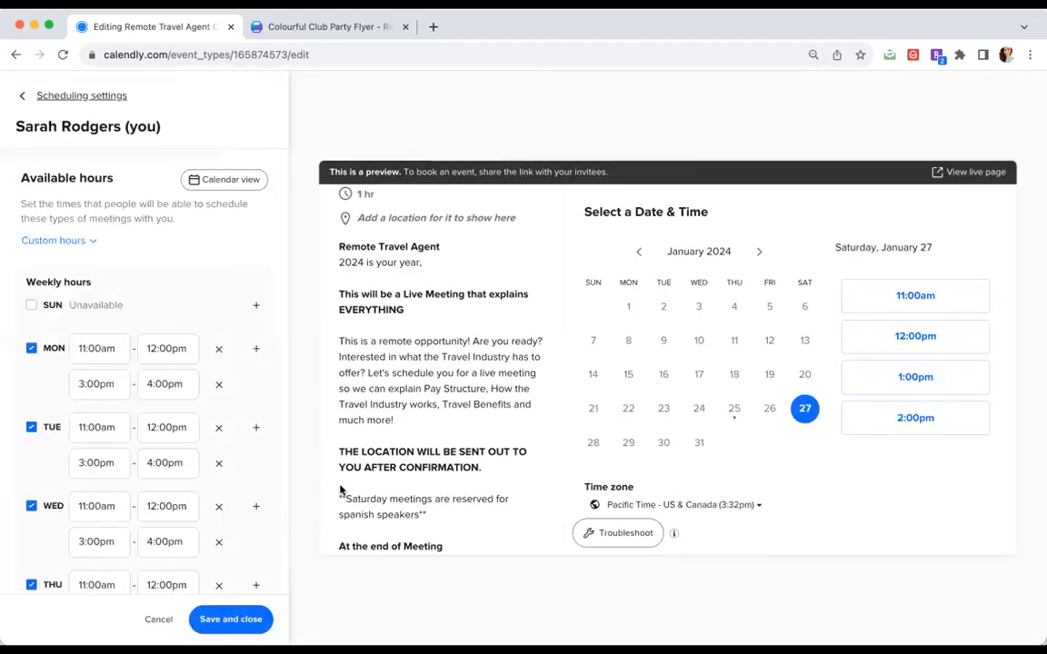
pyautogui.click(222, 619)
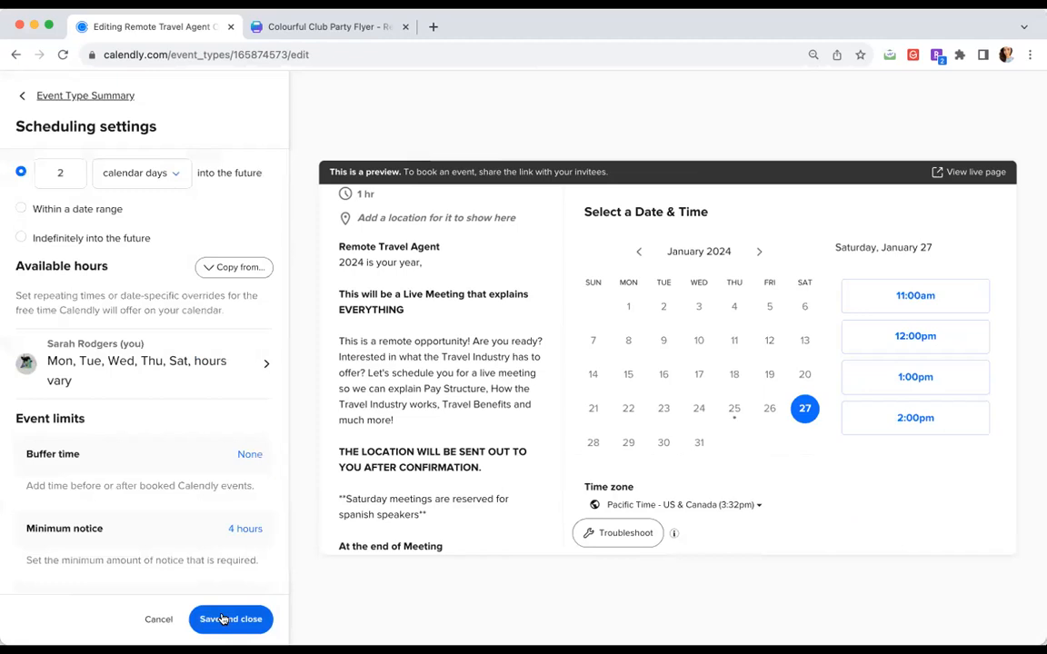
pyautogui.click(222, 619)
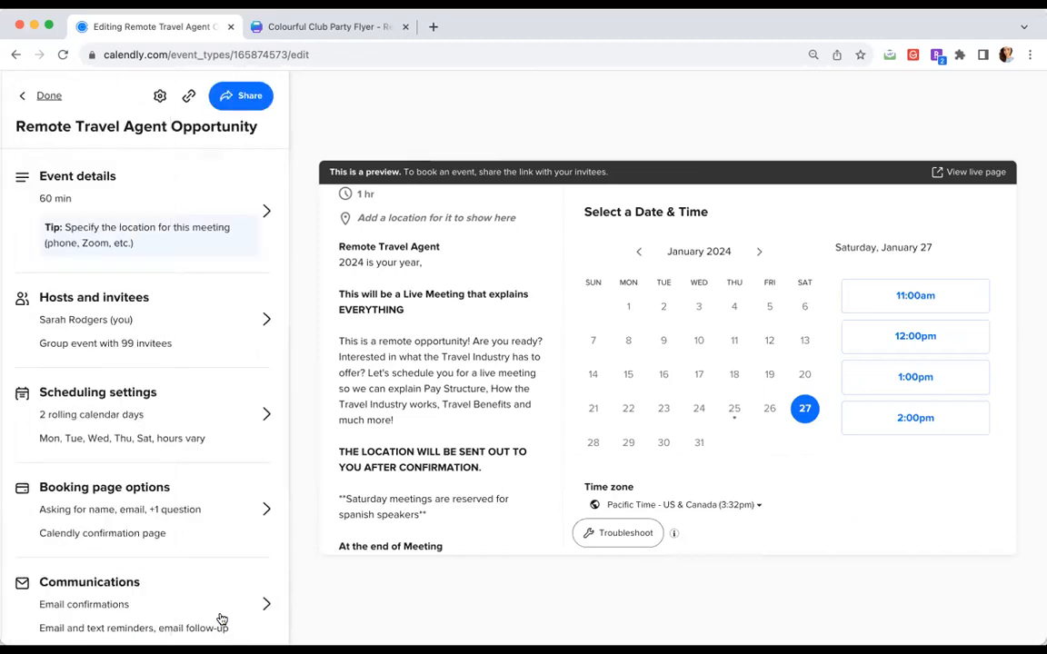
# Open the sharing options for the Remote Travel Agent Opportunity event and copy its scheduling link.
pyautogui.click(243, 98)
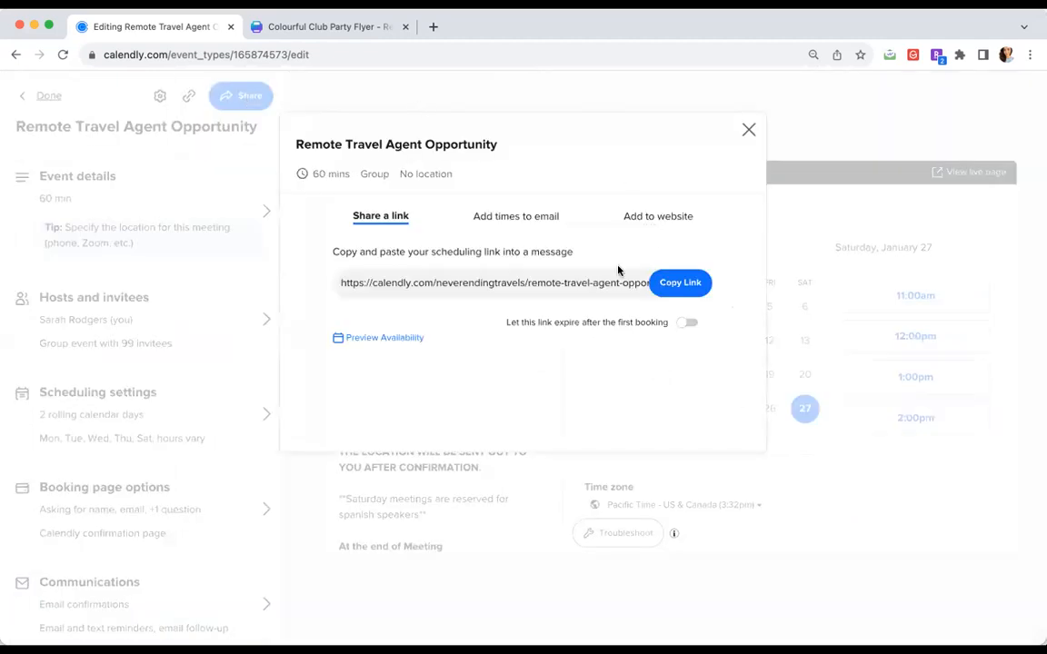
pyautogui.click(682, 282)
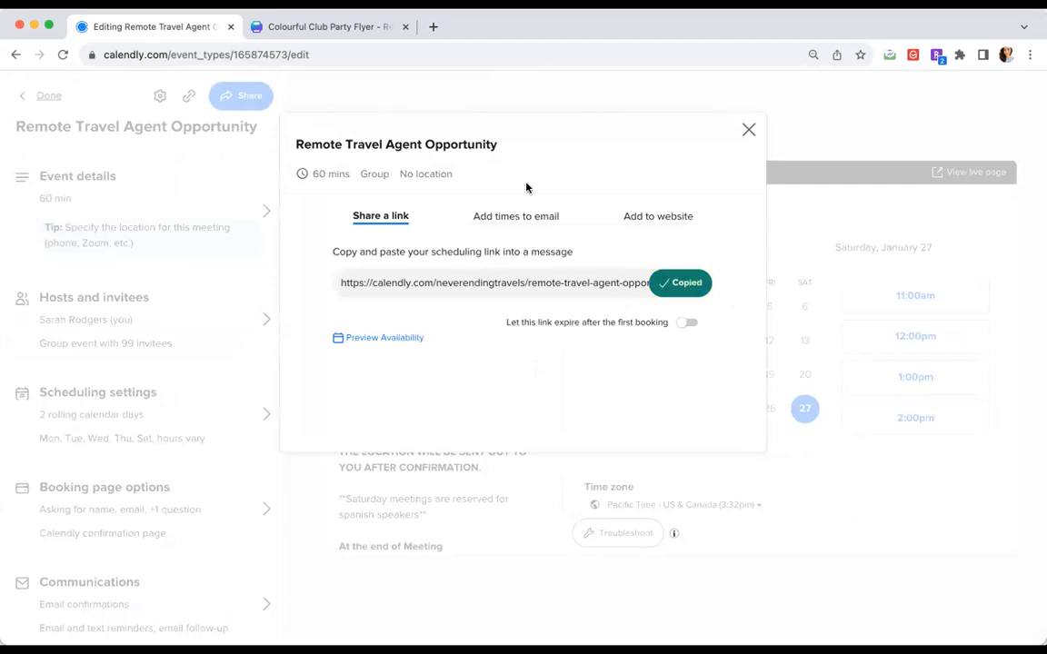